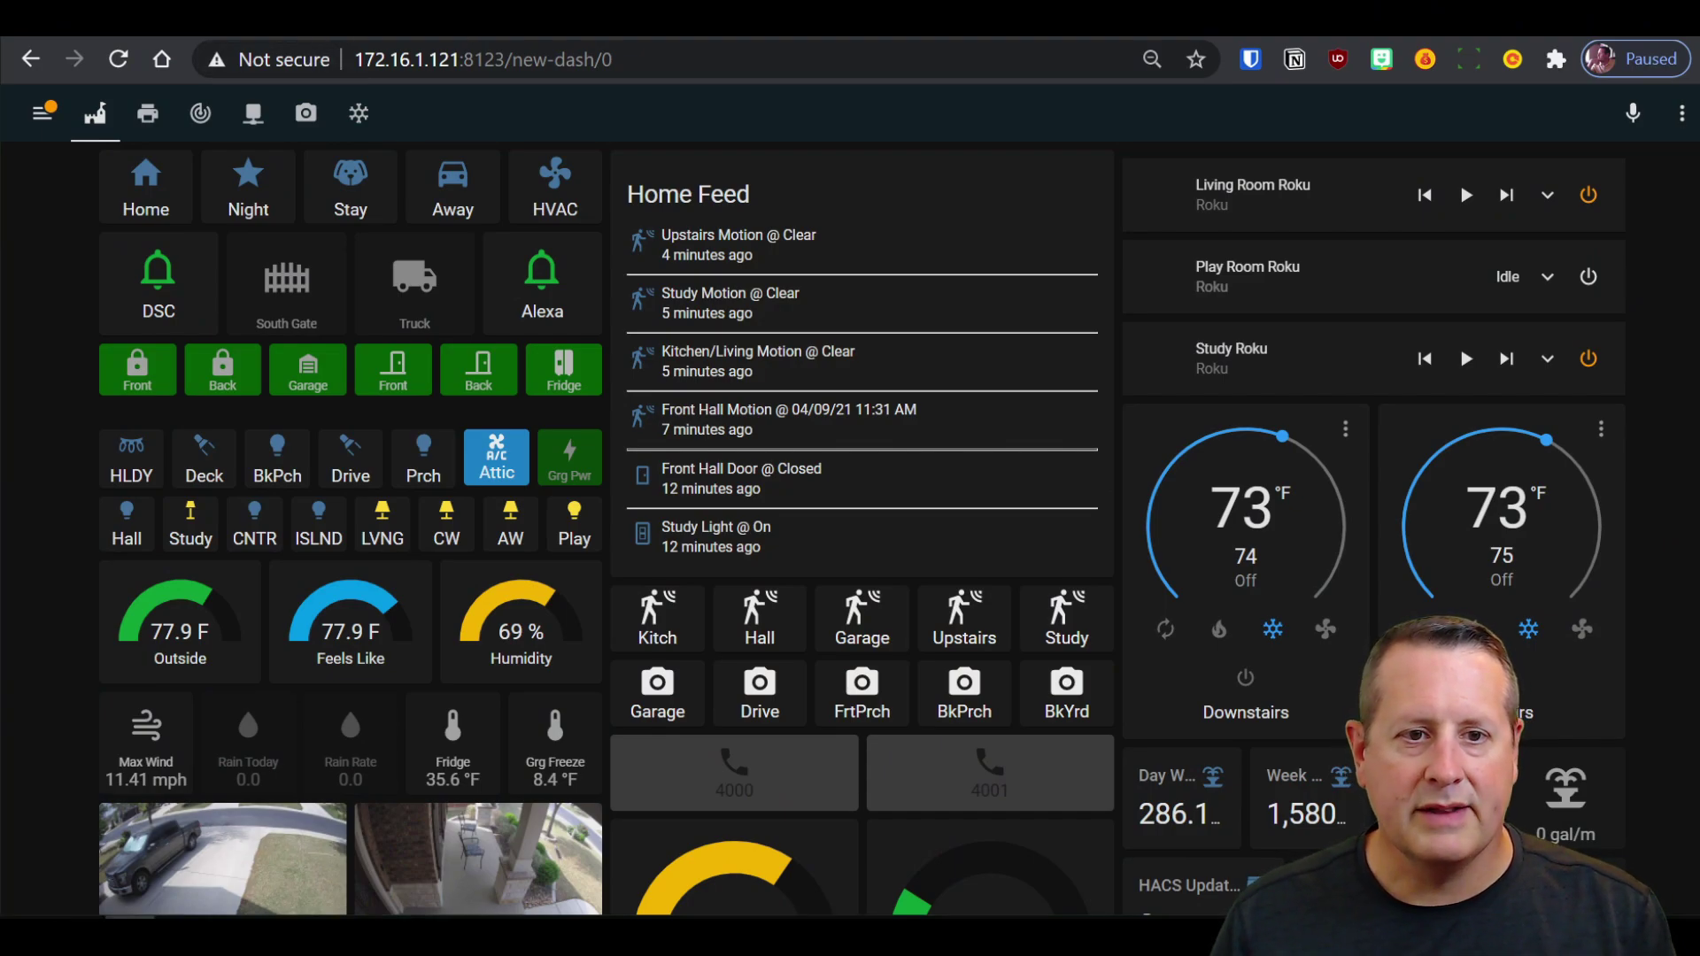
Step: In a new tab, go to home-assistant.io and open the 2021.4 release notes
key("ctrl+t")
type("home")
key("Return")
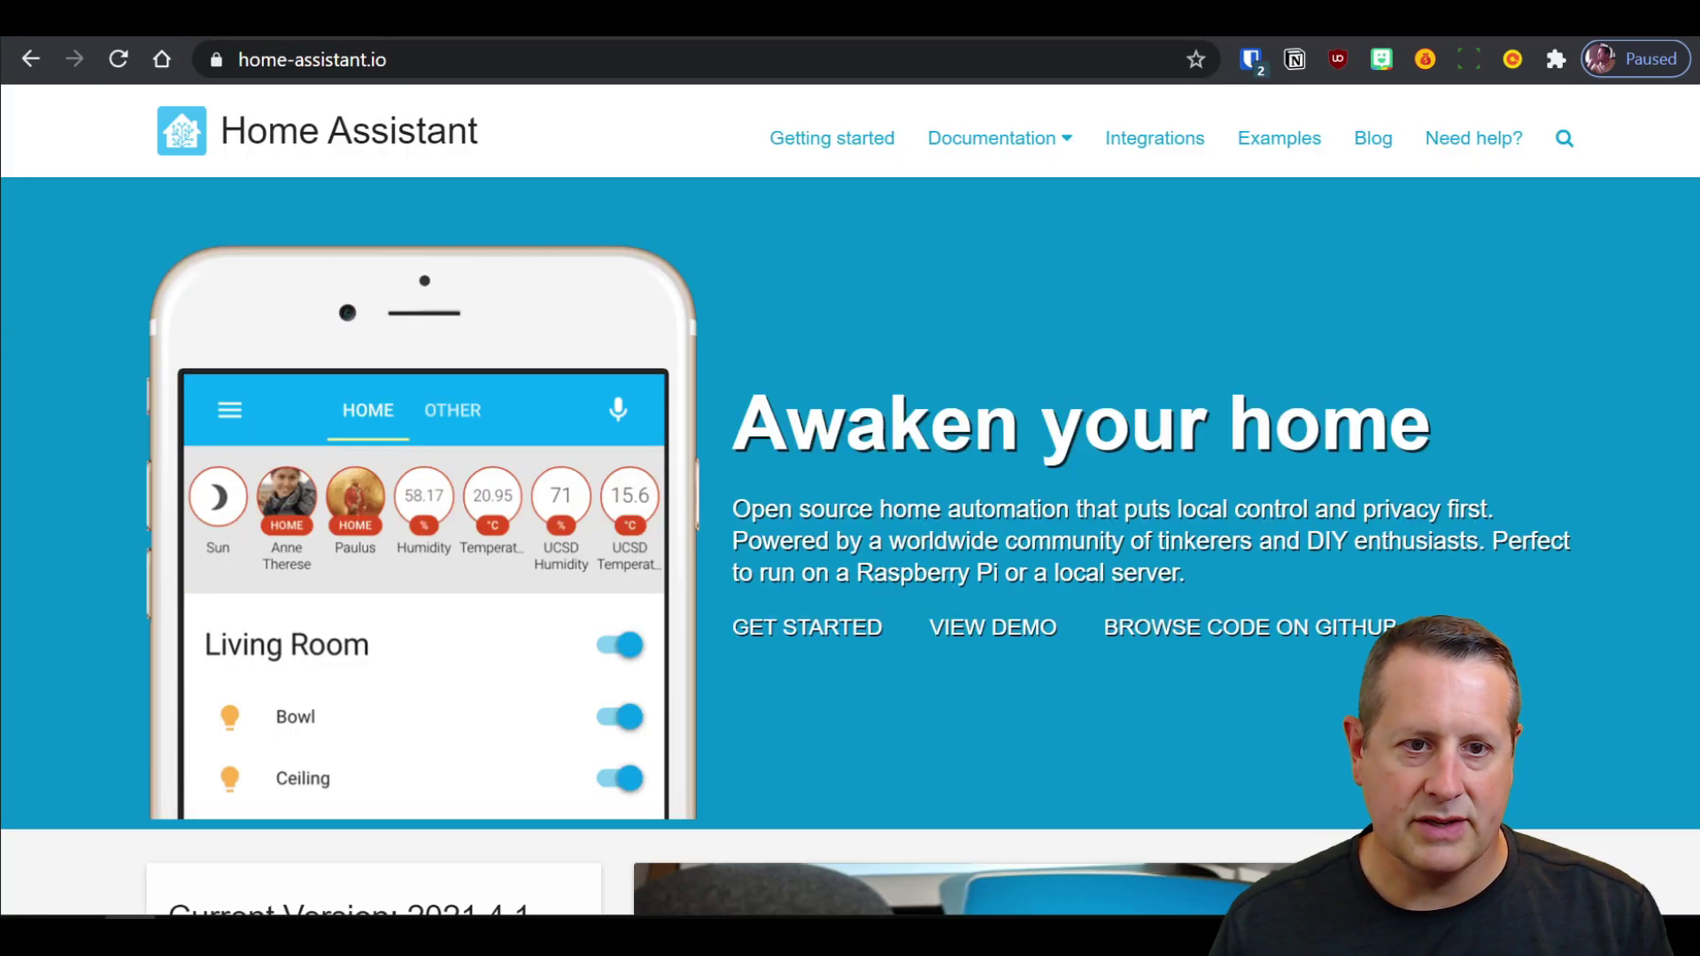
scroll(395, 599, "down", 5)
left_click(334, 624)
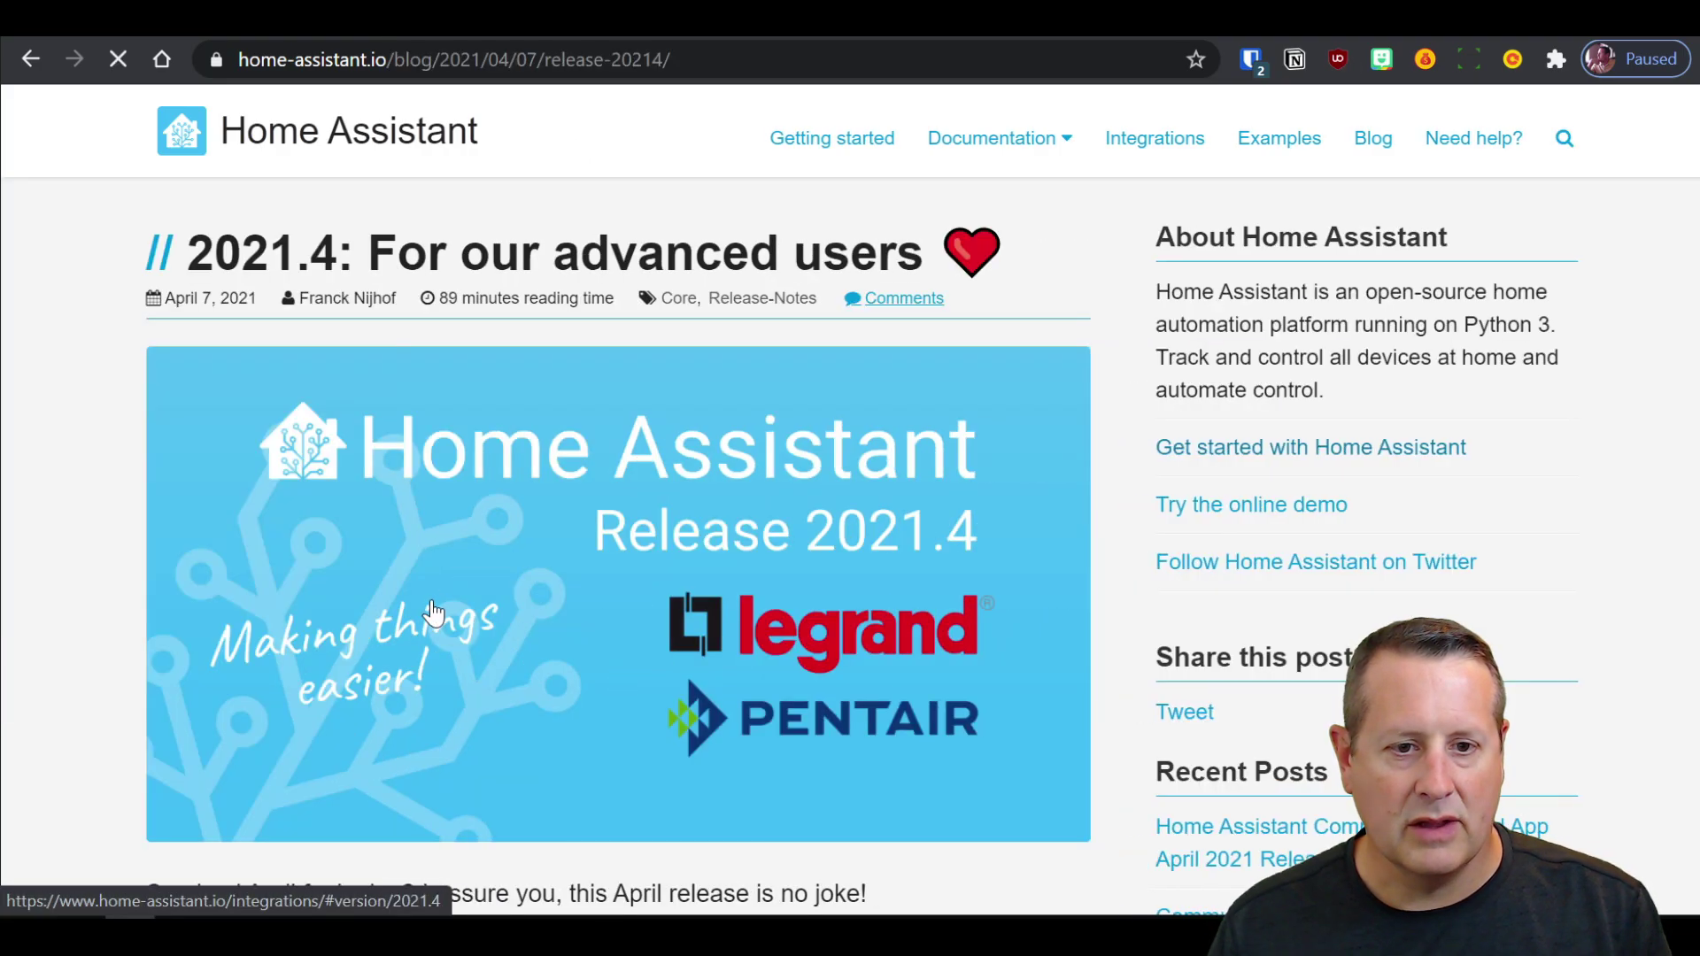
Step: Jump to the Breaking Changes section and expand the Z-Wave JS entry
scroll(356, 611, "down", 1)
scroll(278, 637, "down", 15)
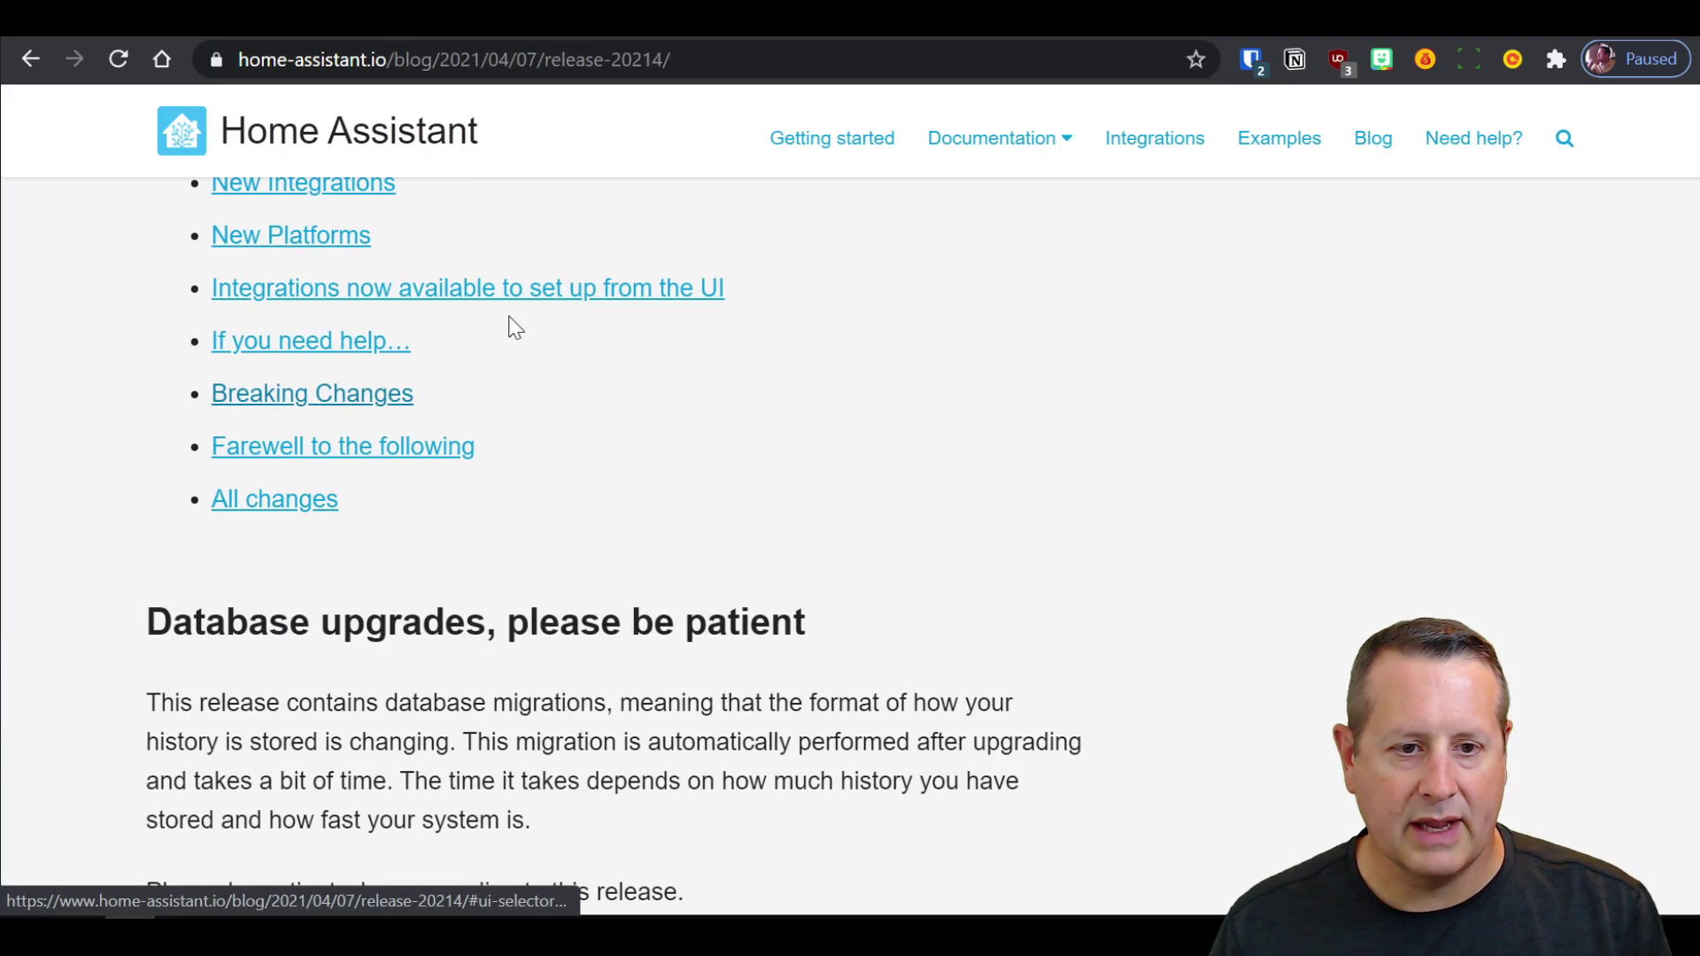
left_click(359, 394)
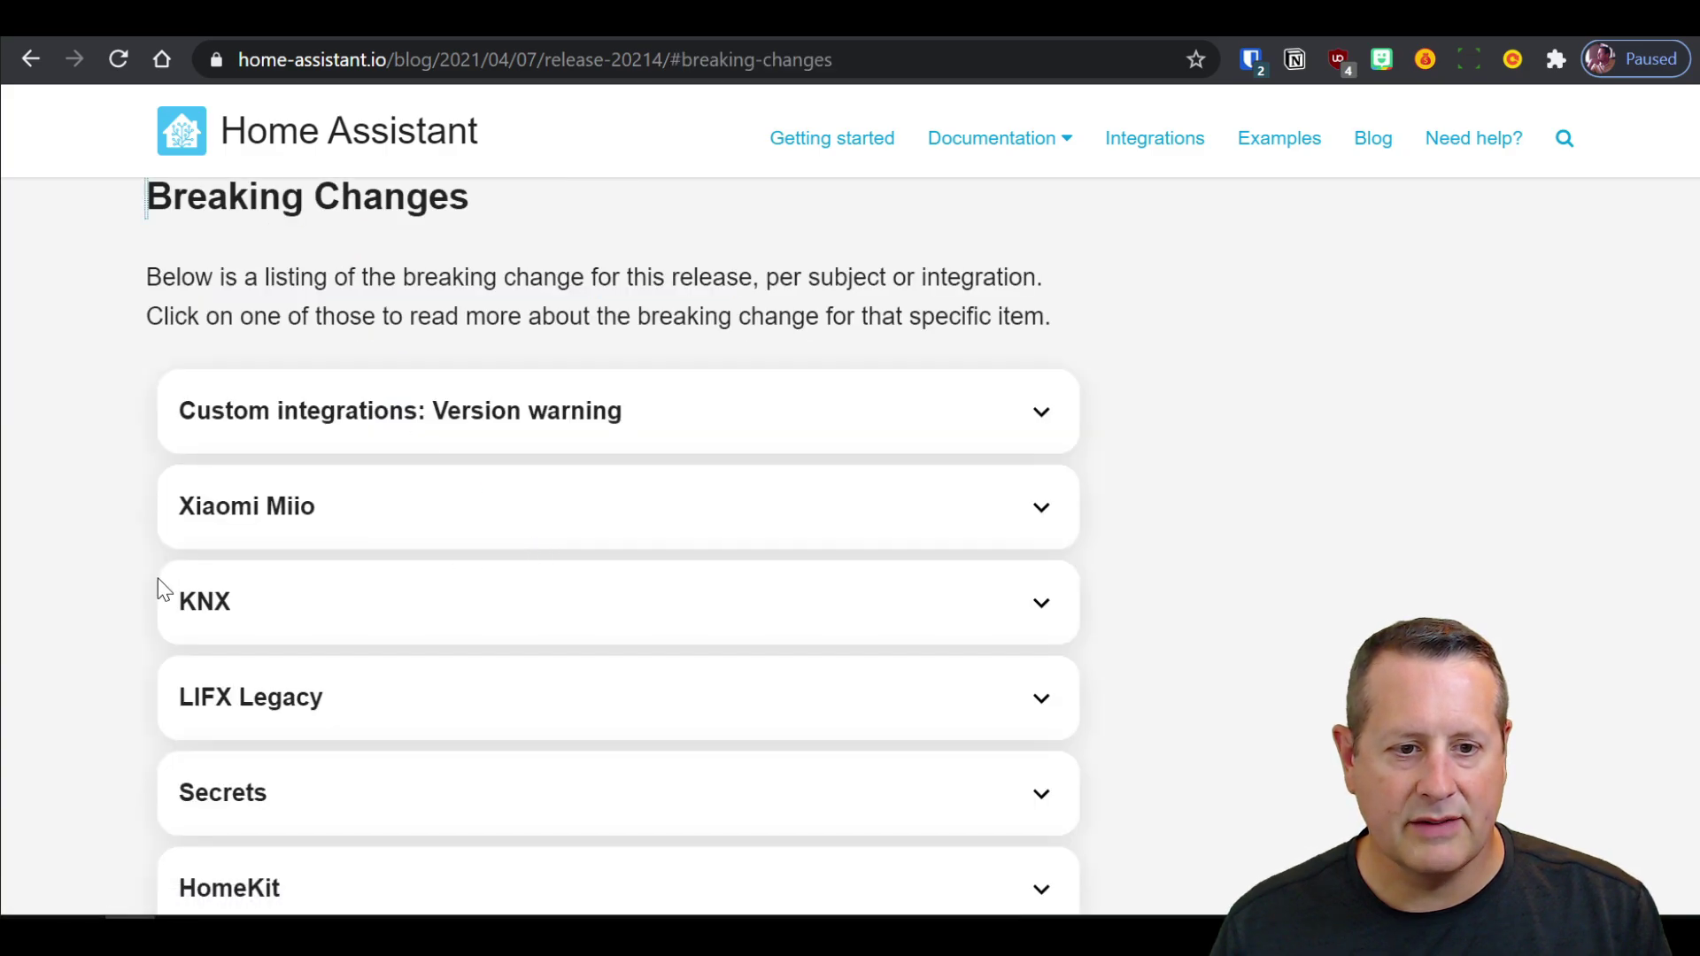
scroll(157, 576, "down", 5)
scroll(157, 576, "down", 7)
left_click(338, 562)
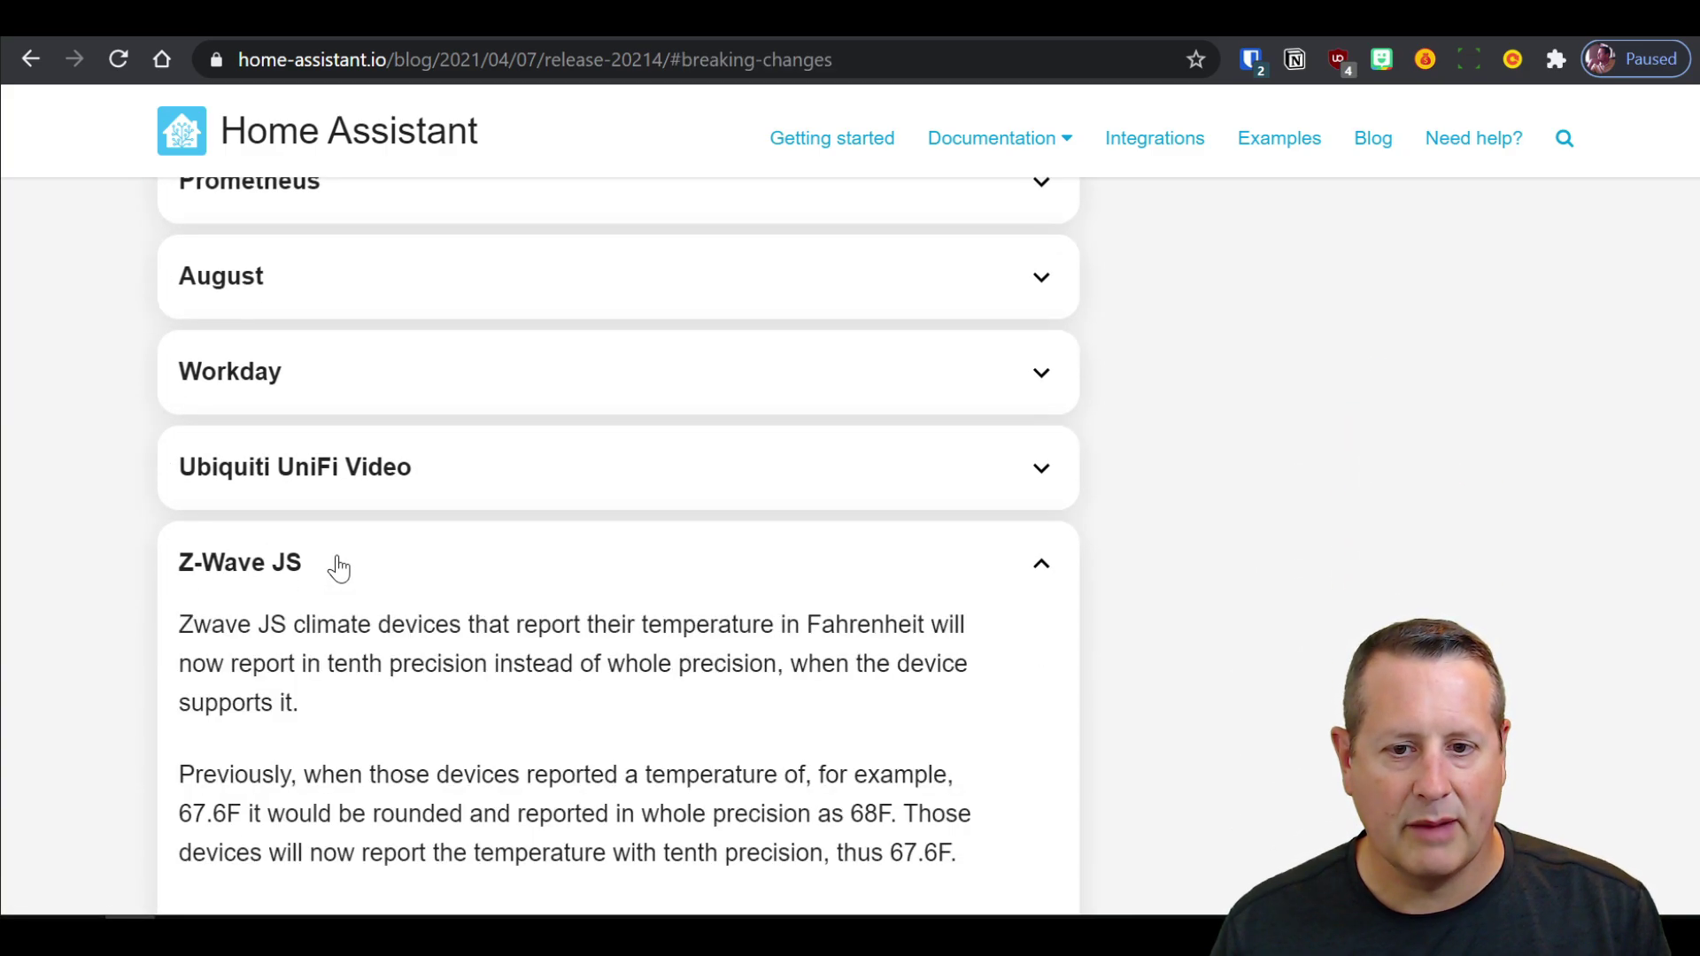
Step: Highlight the Z-Wave JS climate temperature precision text
scroll(376, 595, "down", 5)
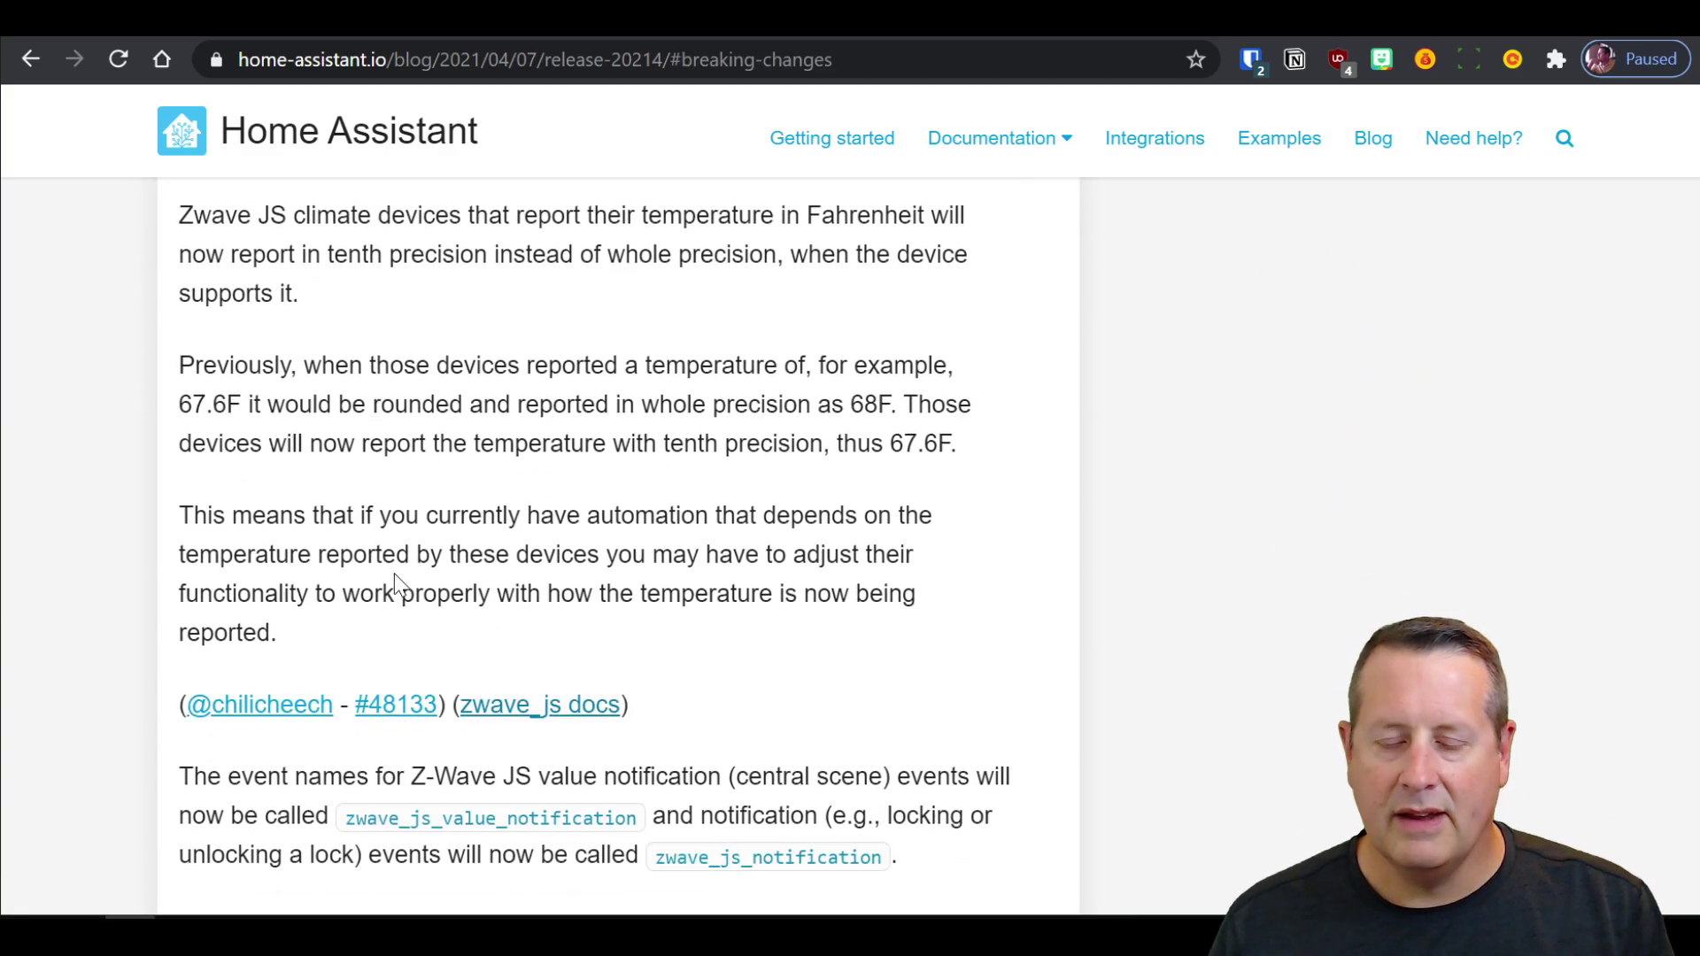
scroll(543, 537, "down", 1)
scroll(381, 447, "up", 3)
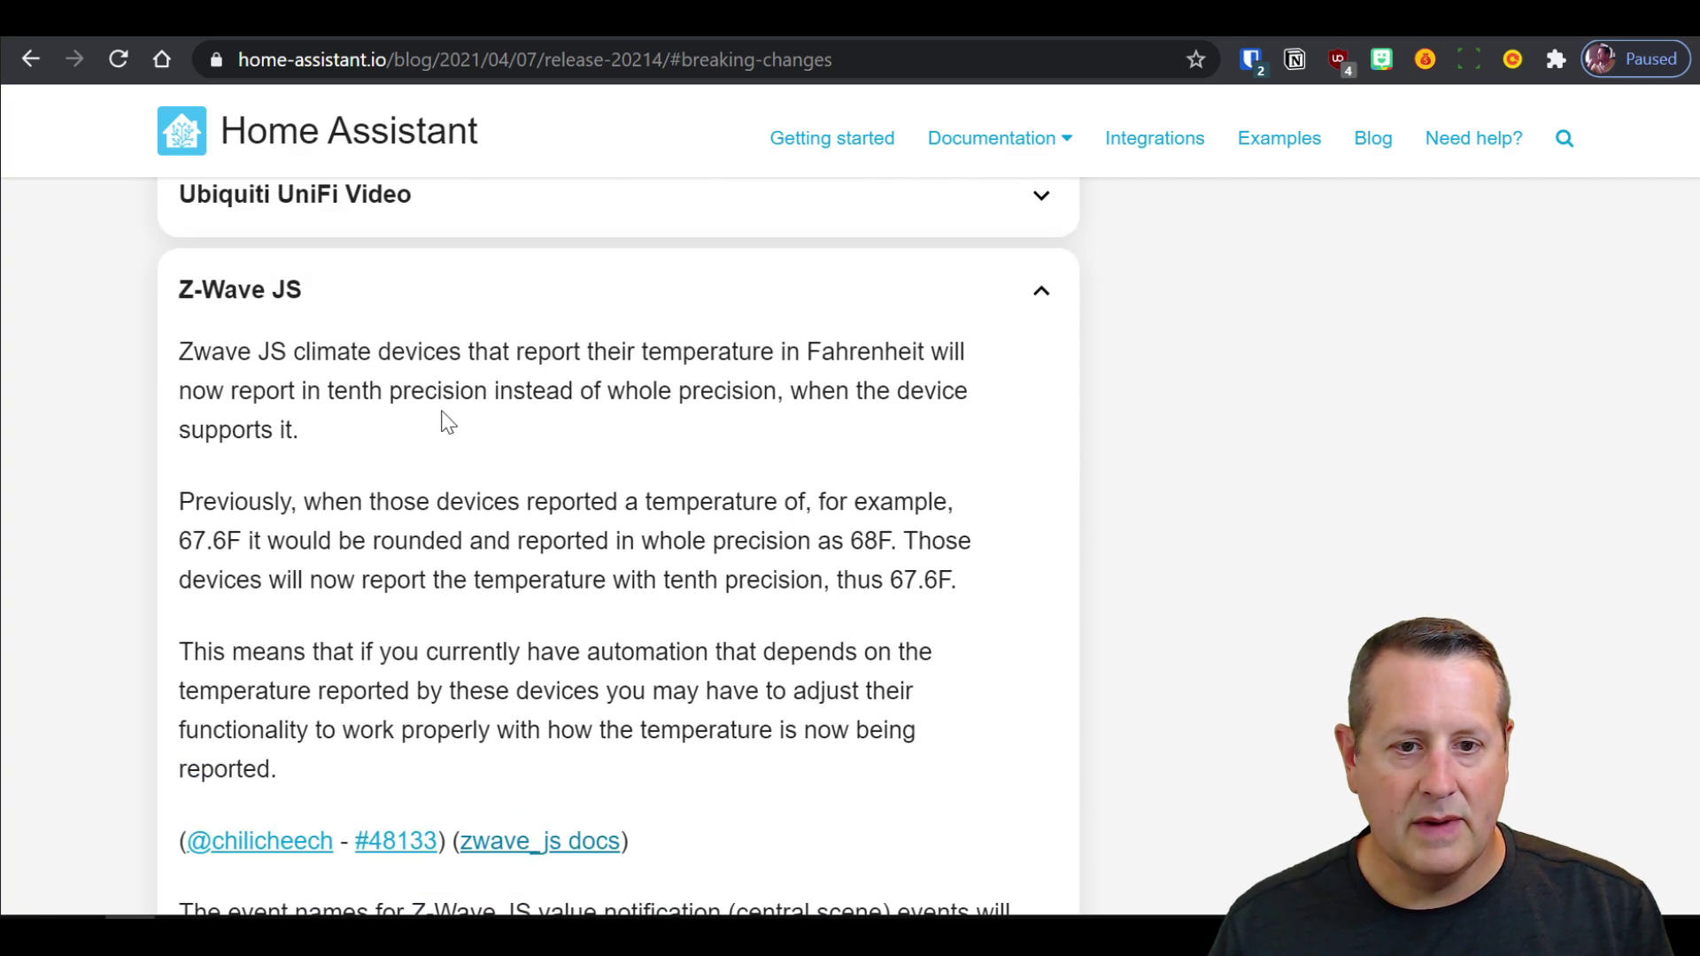
left_click_drag(352, 352, 664, 423)
Step: Highlight the whole and tenth temperature precision phrases in the Z-Wave JS notes
left_click(673, 422)
scroll(584, 485, "down", 2)
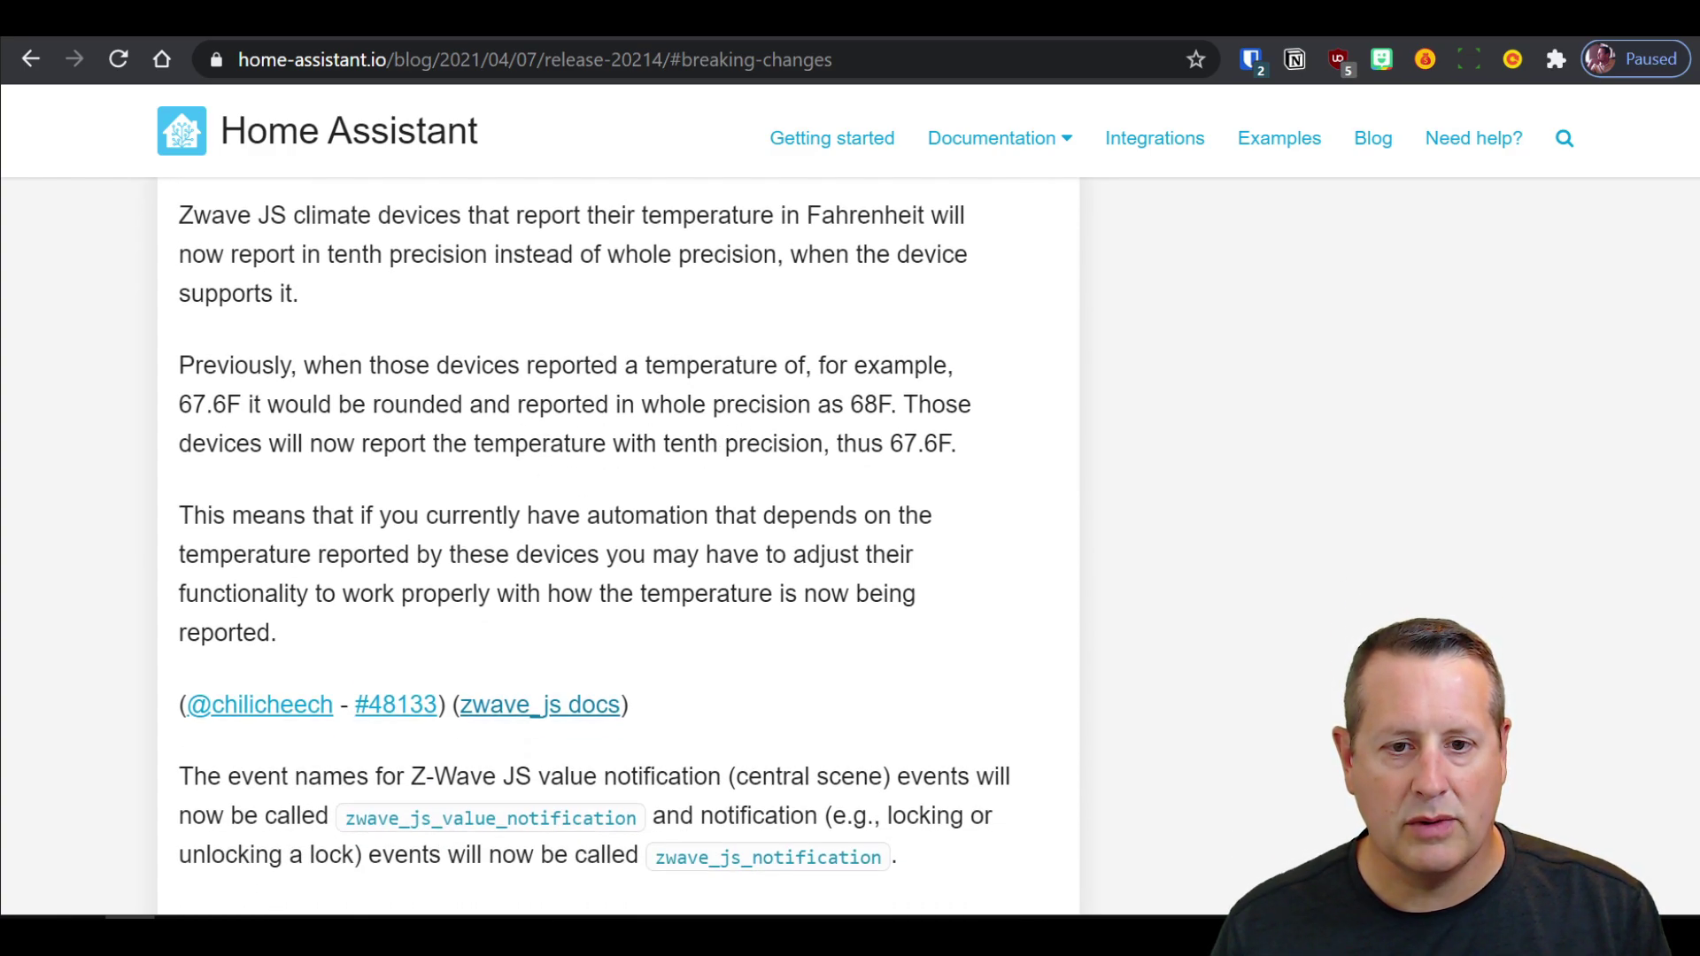
left_click_drag(659, 406, 809, 423)
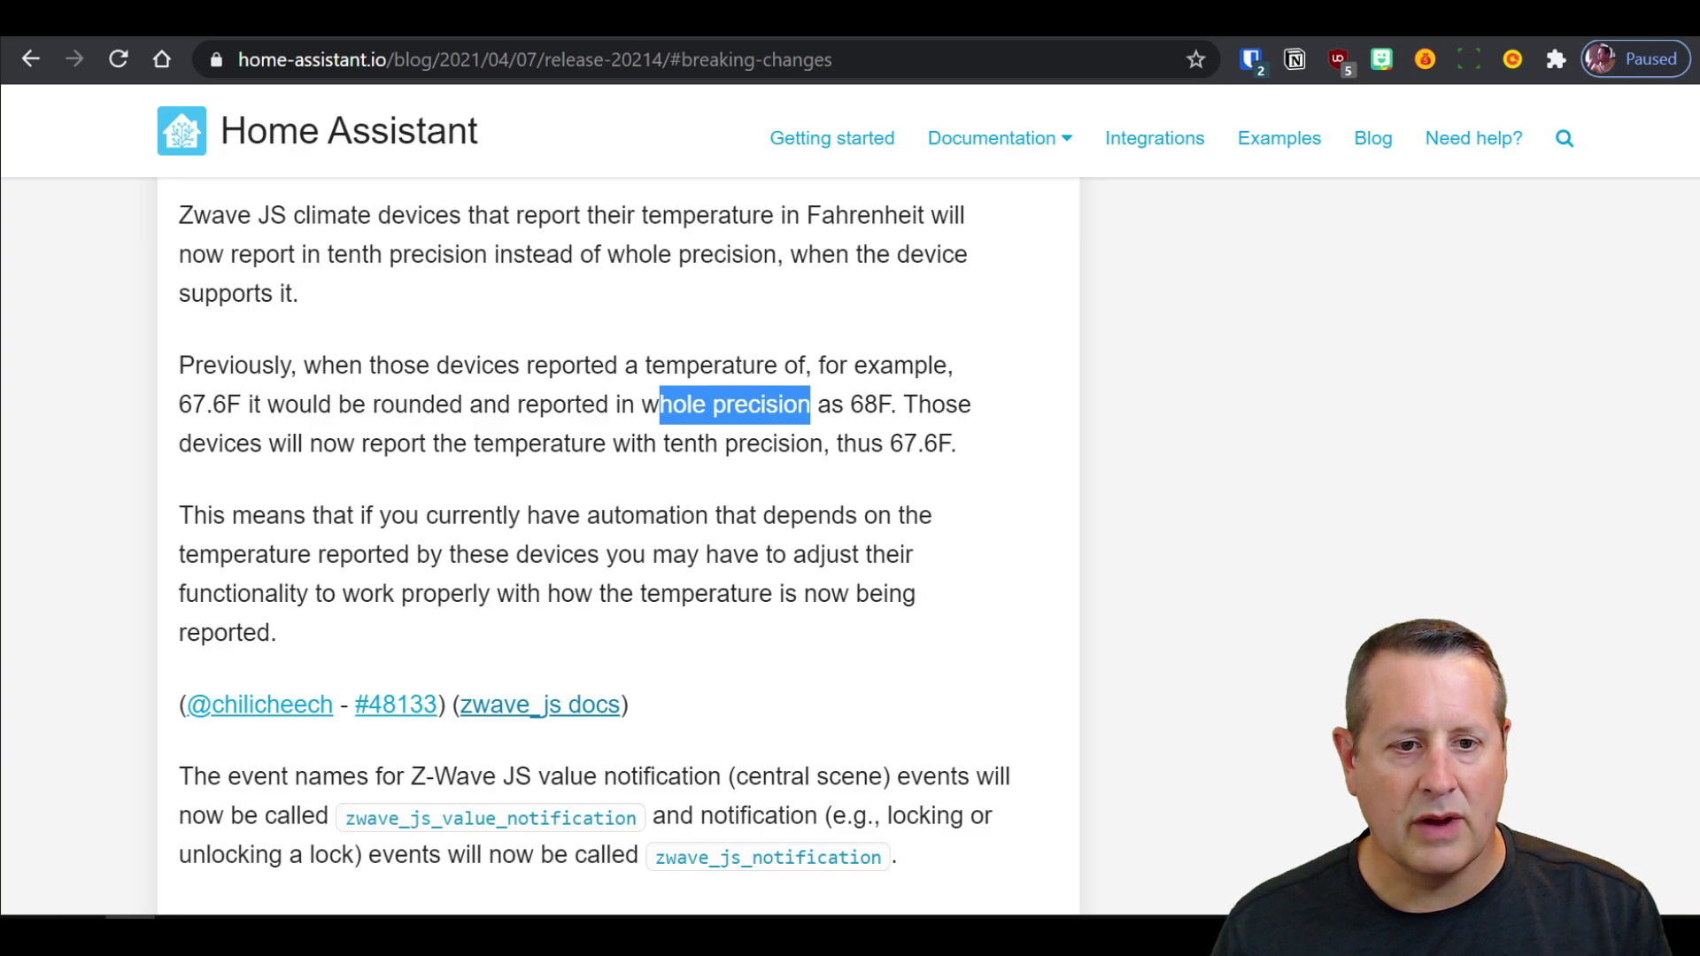
scroll(470, 486, "down", 2)
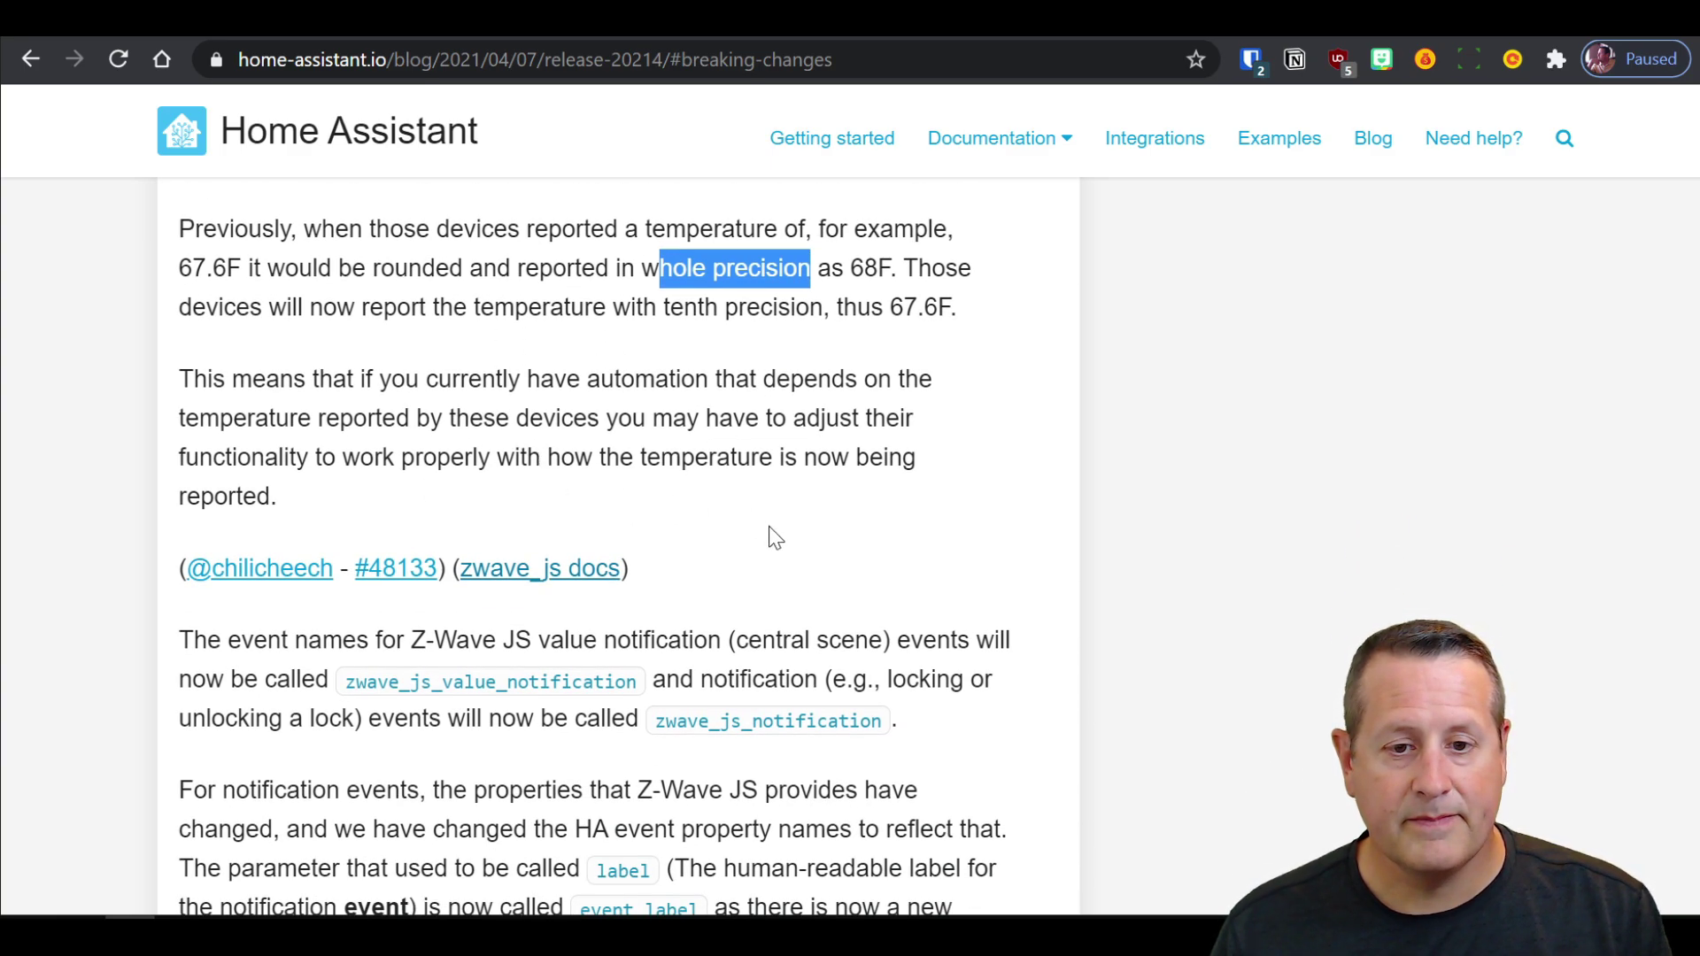
scroll(744, 518, "up", 2)
left_click(655, 475)
left_click_drag(607, 447, 808, 469)
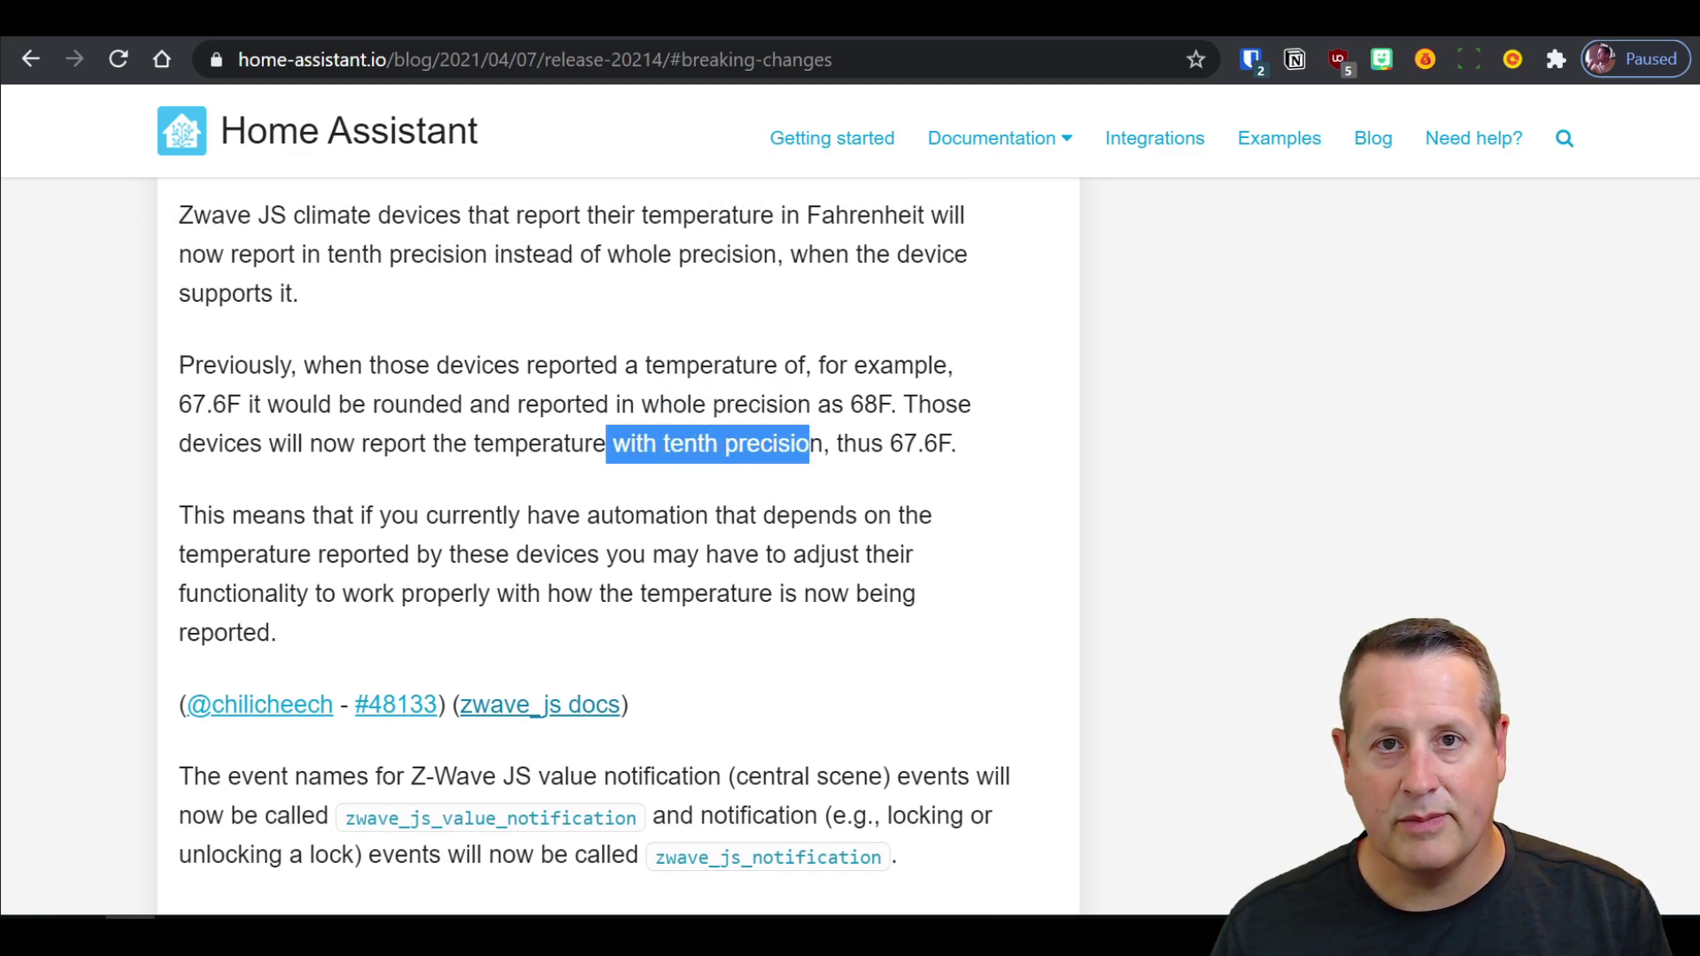
Step: Highlight the renamed events zwave_js_value_notification and zwave_js_notification, then open a new tab
scroll(744, 624, "down", 4)
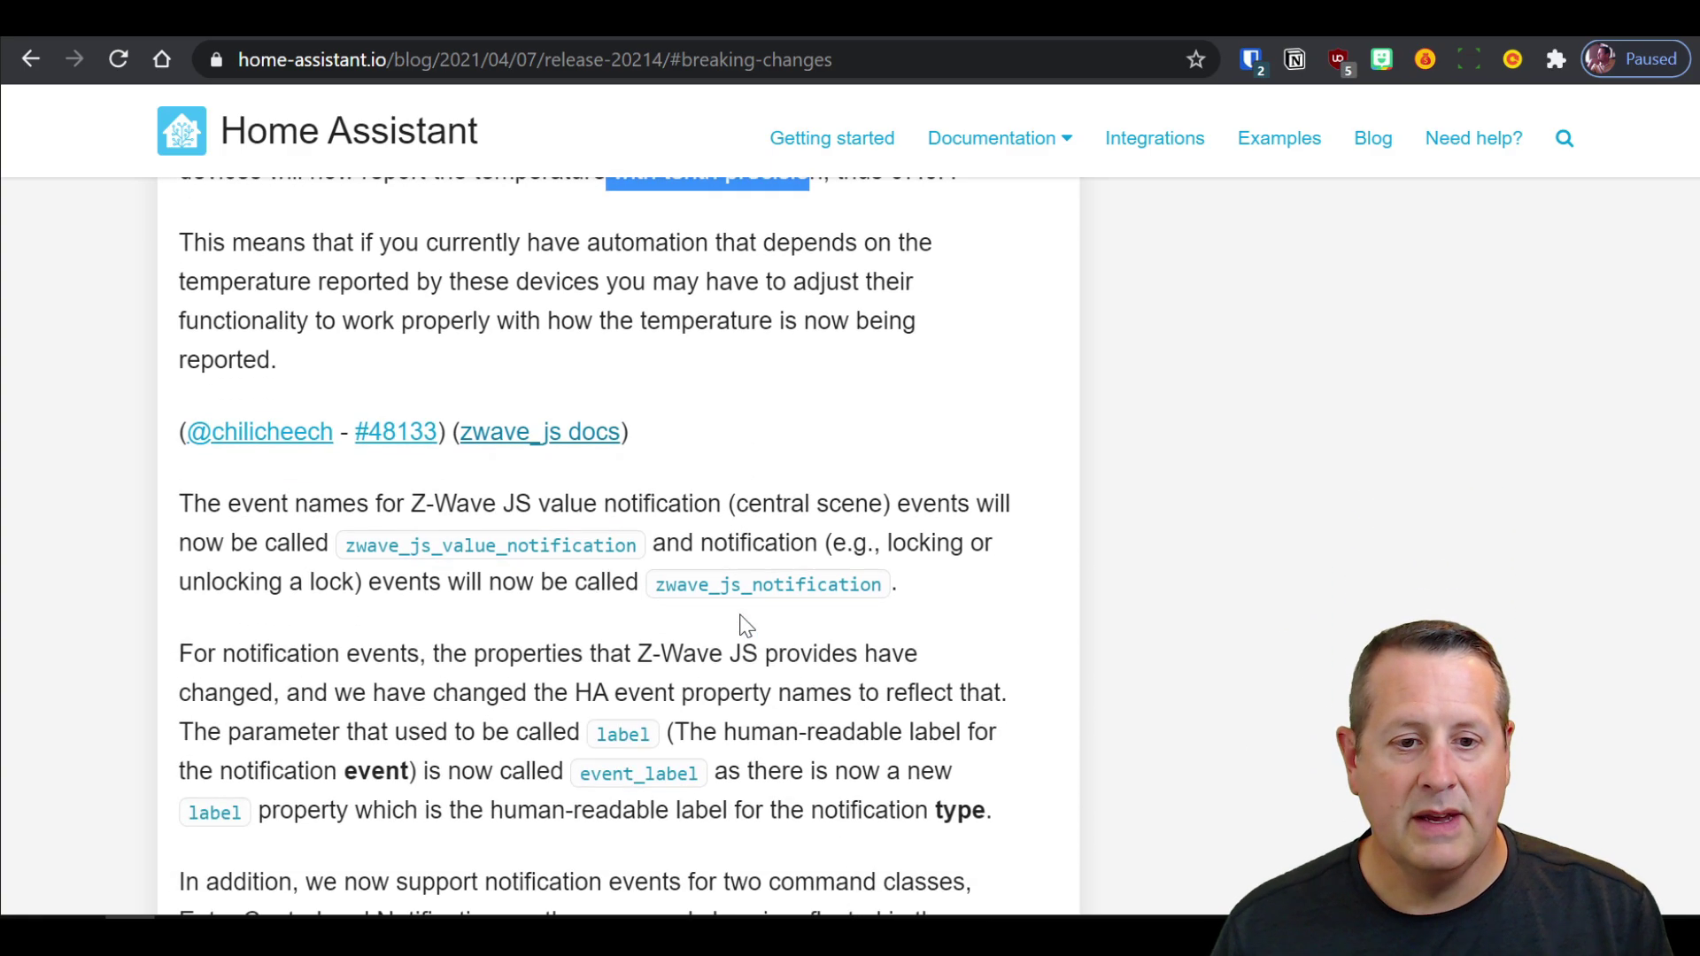
scroll(830, 630, "down", 2)
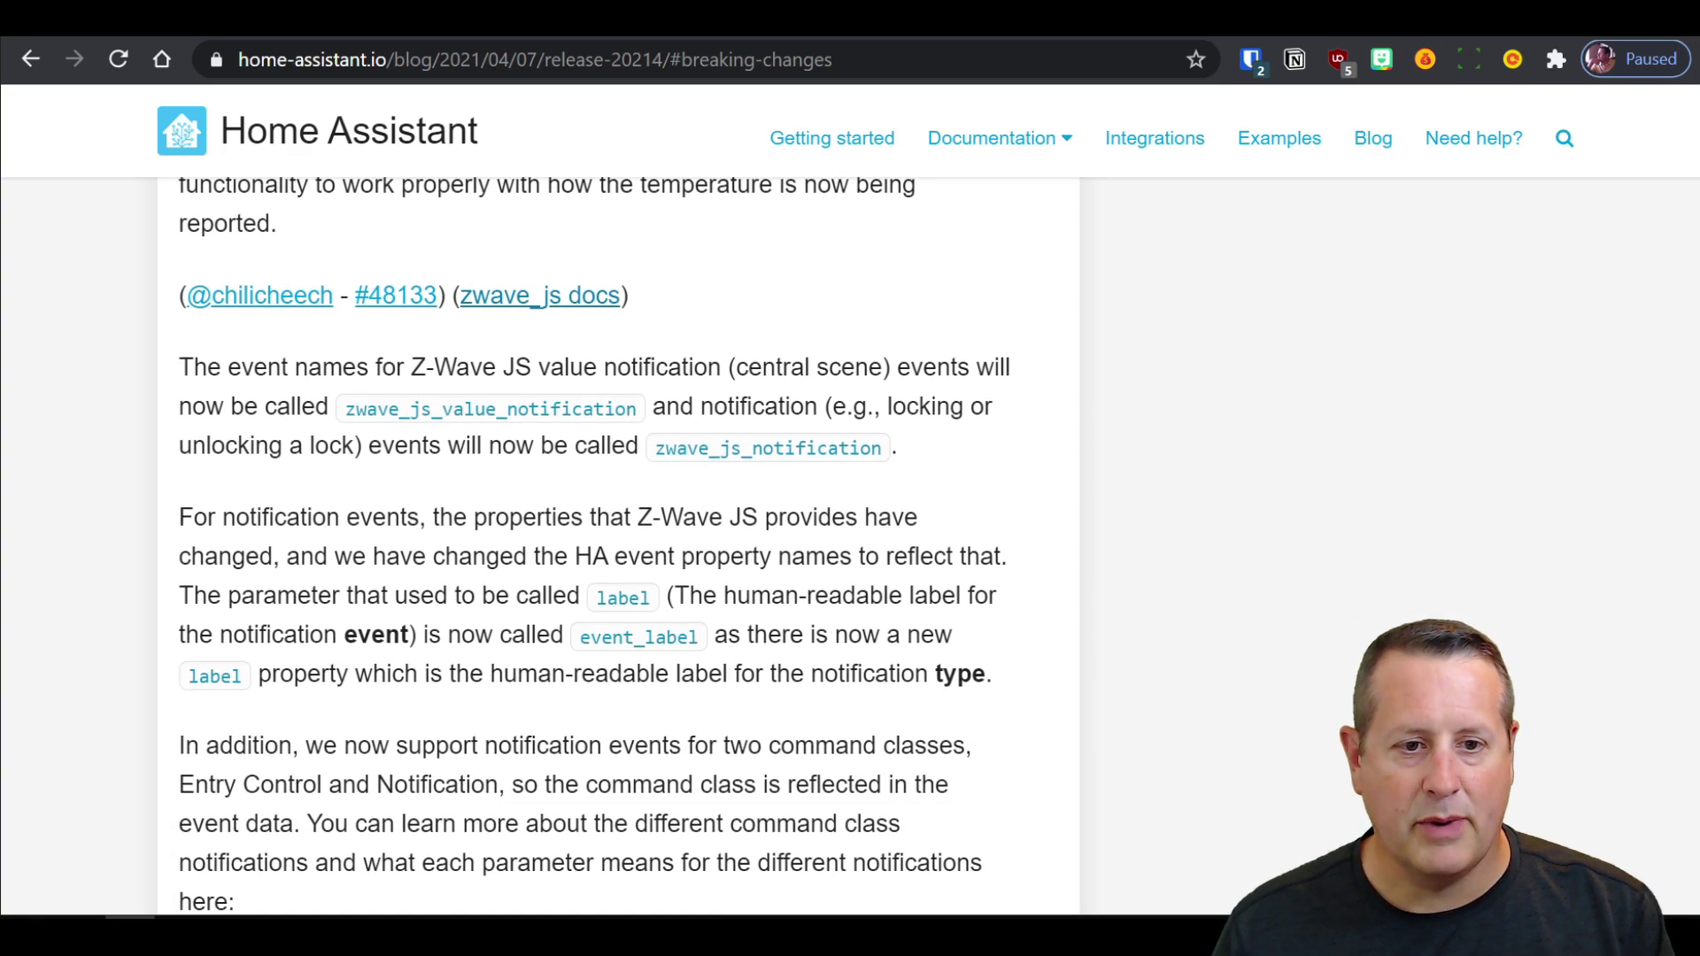
scroll(322, 577, "down", 2)
scroll(321, 578, "up", 2)
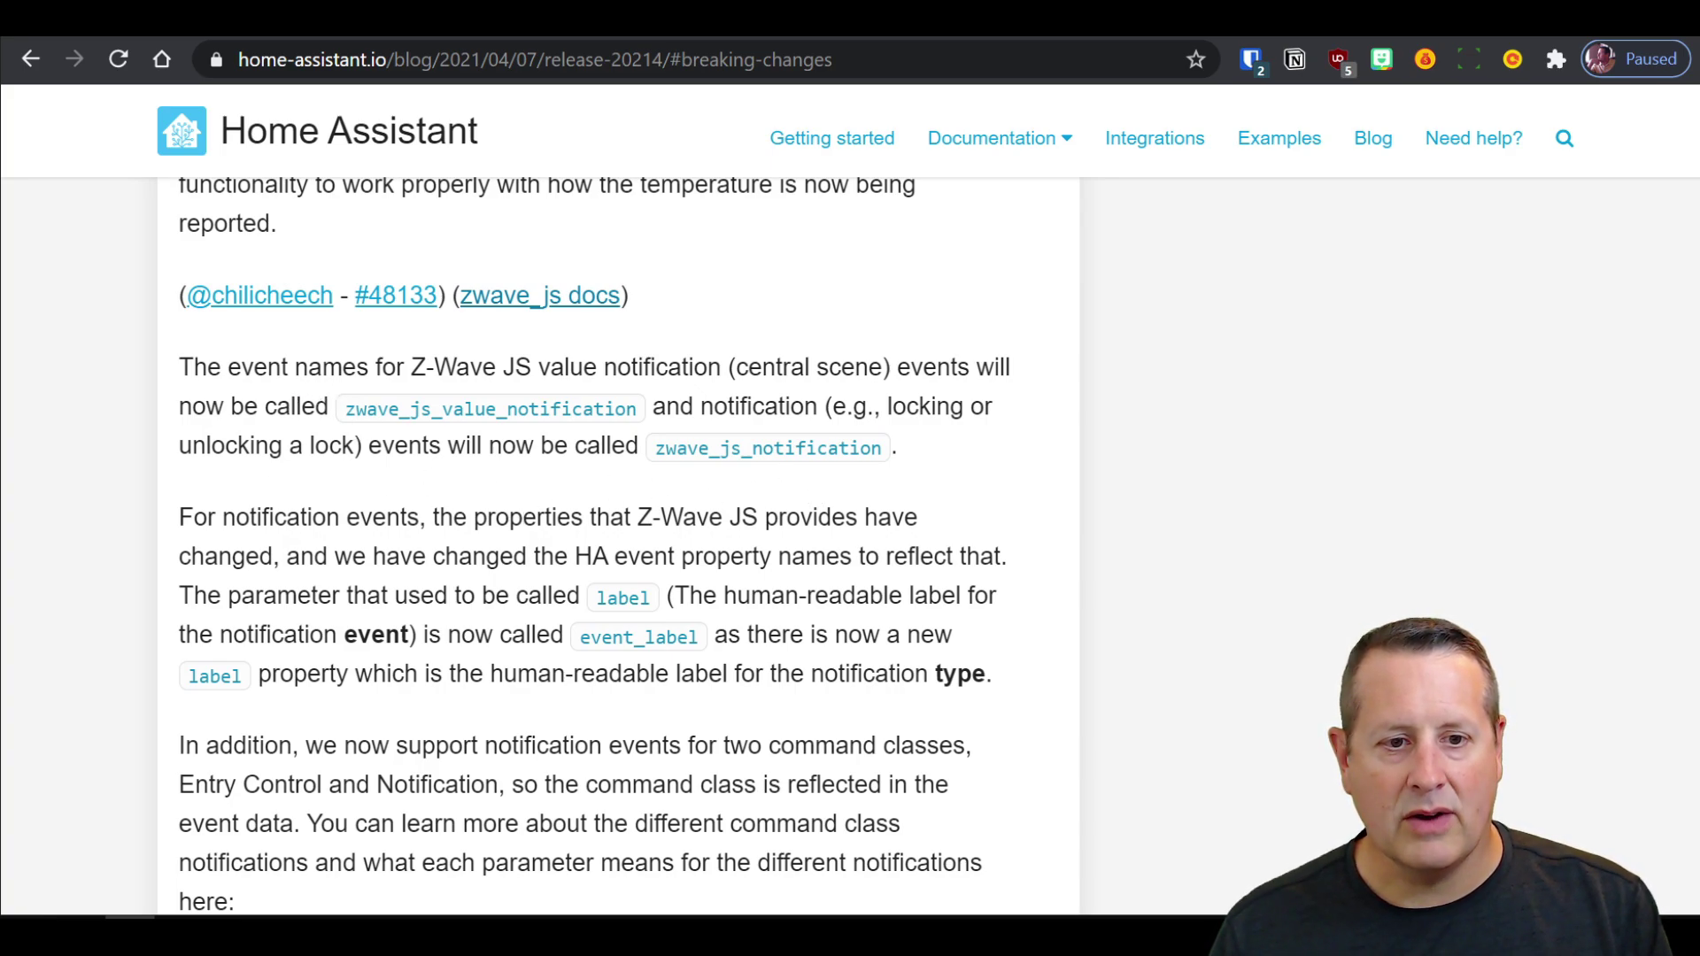
left_click_drag(354, 408, 636, 408)
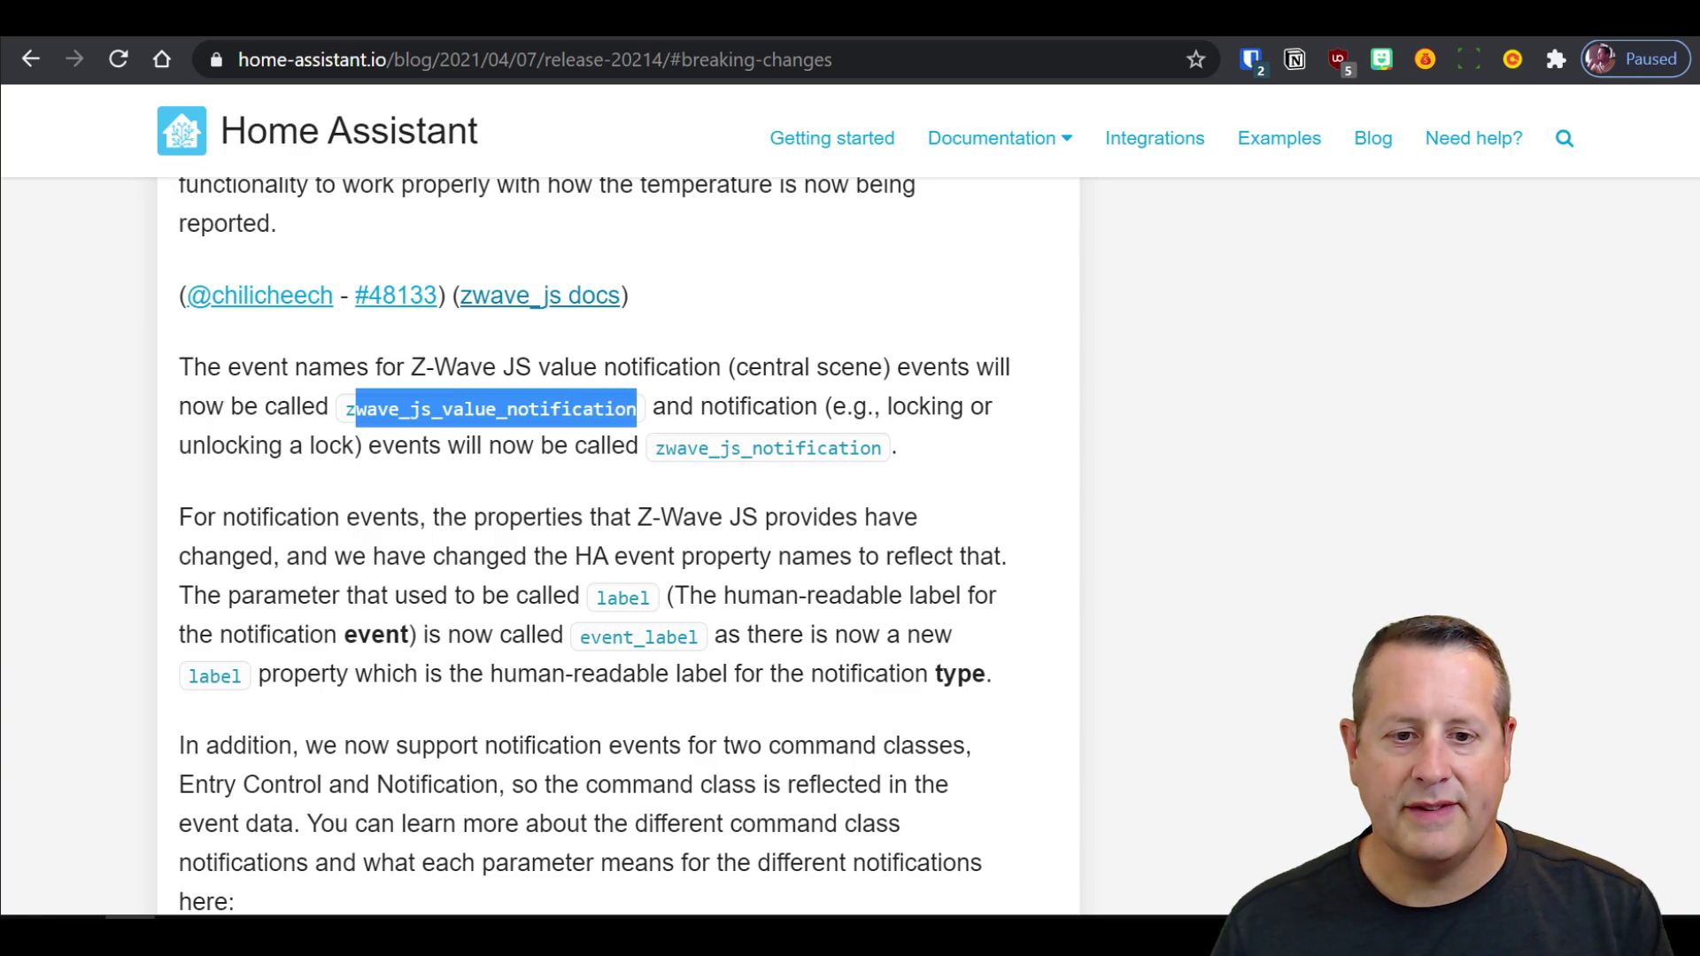
left_click(530, 518)
left_click_drag(665, 448, 882, 448)
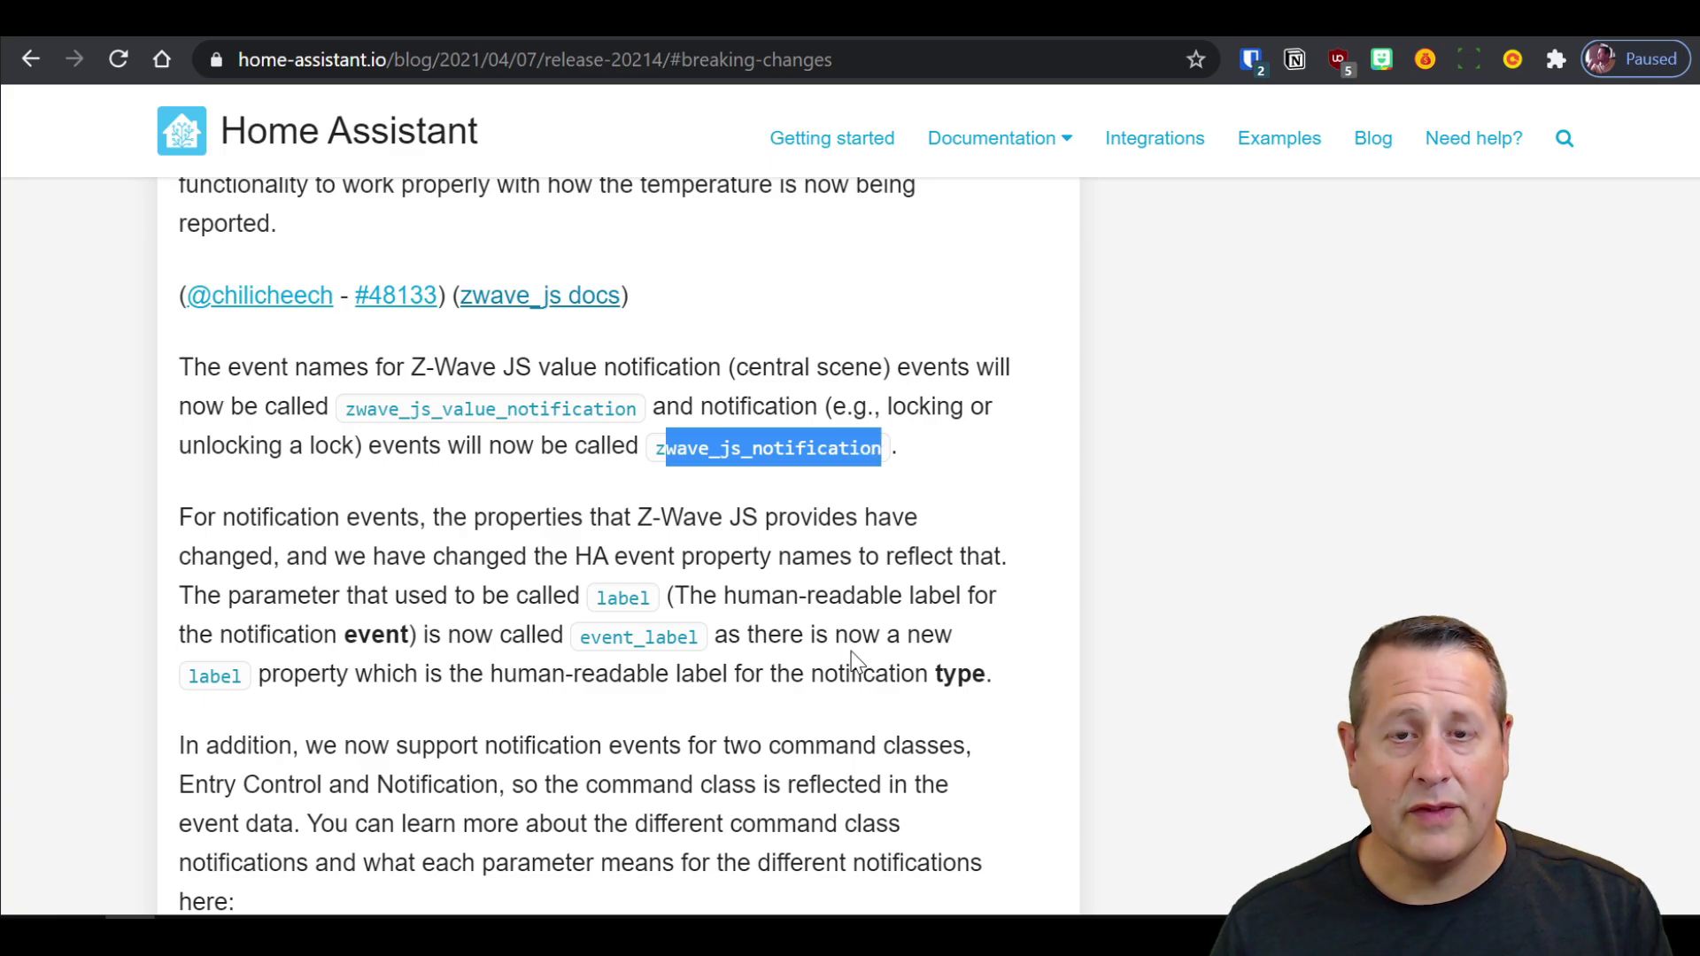
scroll(594, 545, "down", 2)
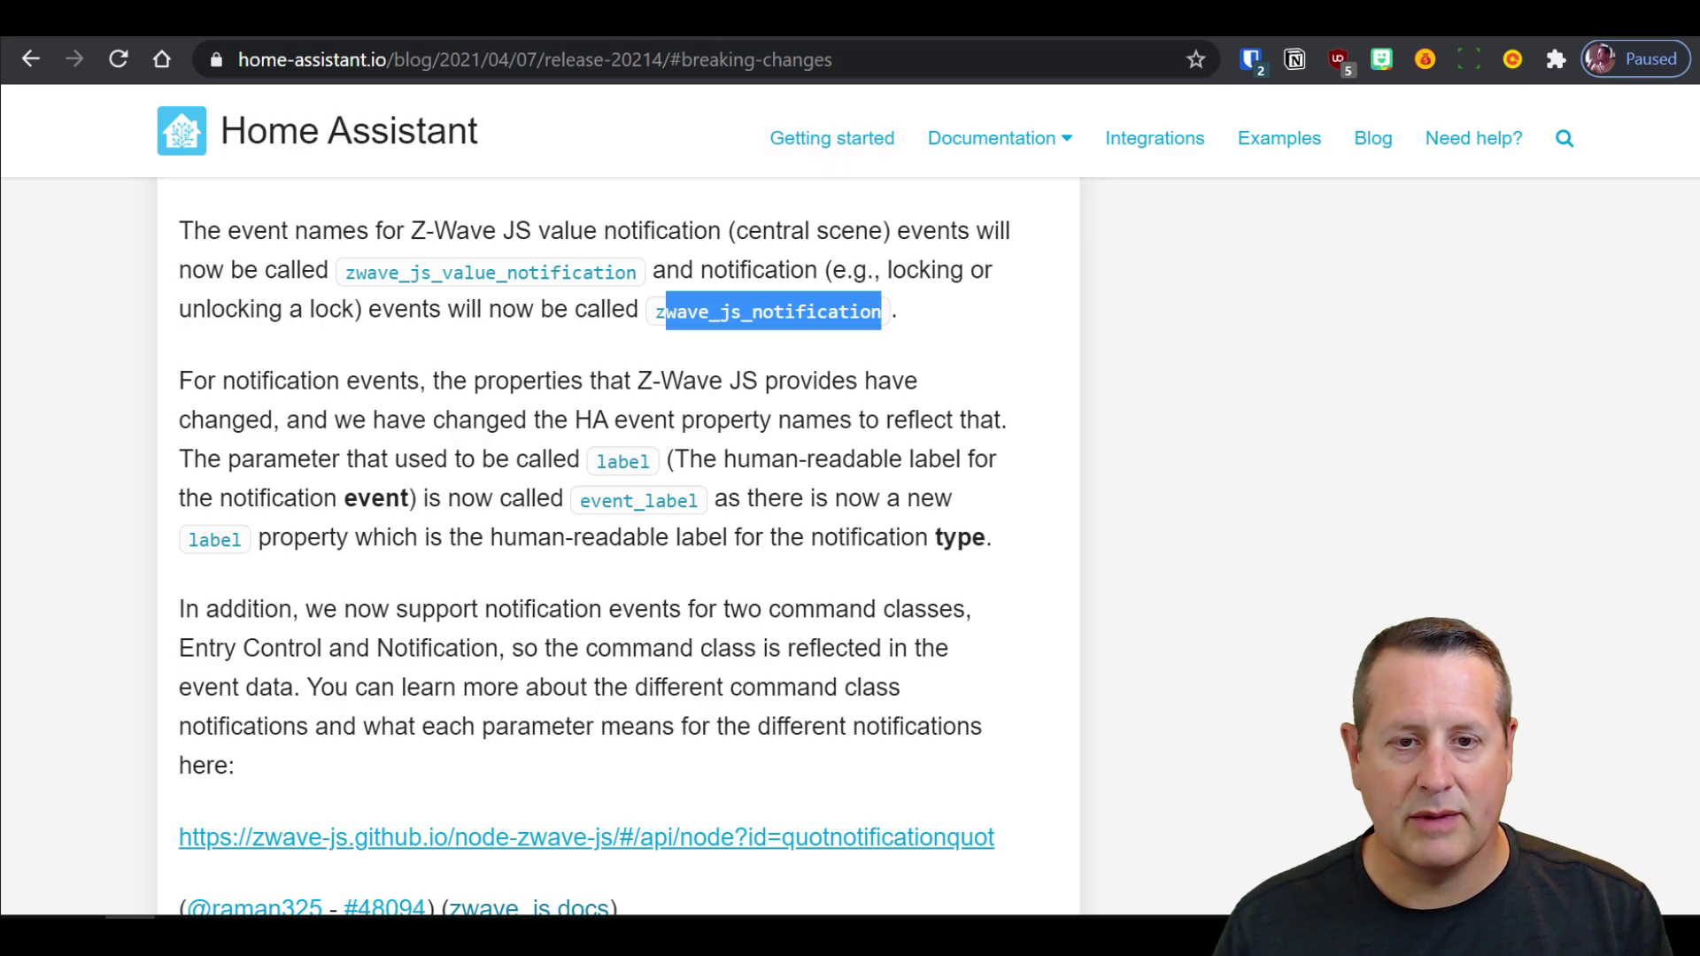
key("ctrl+t")
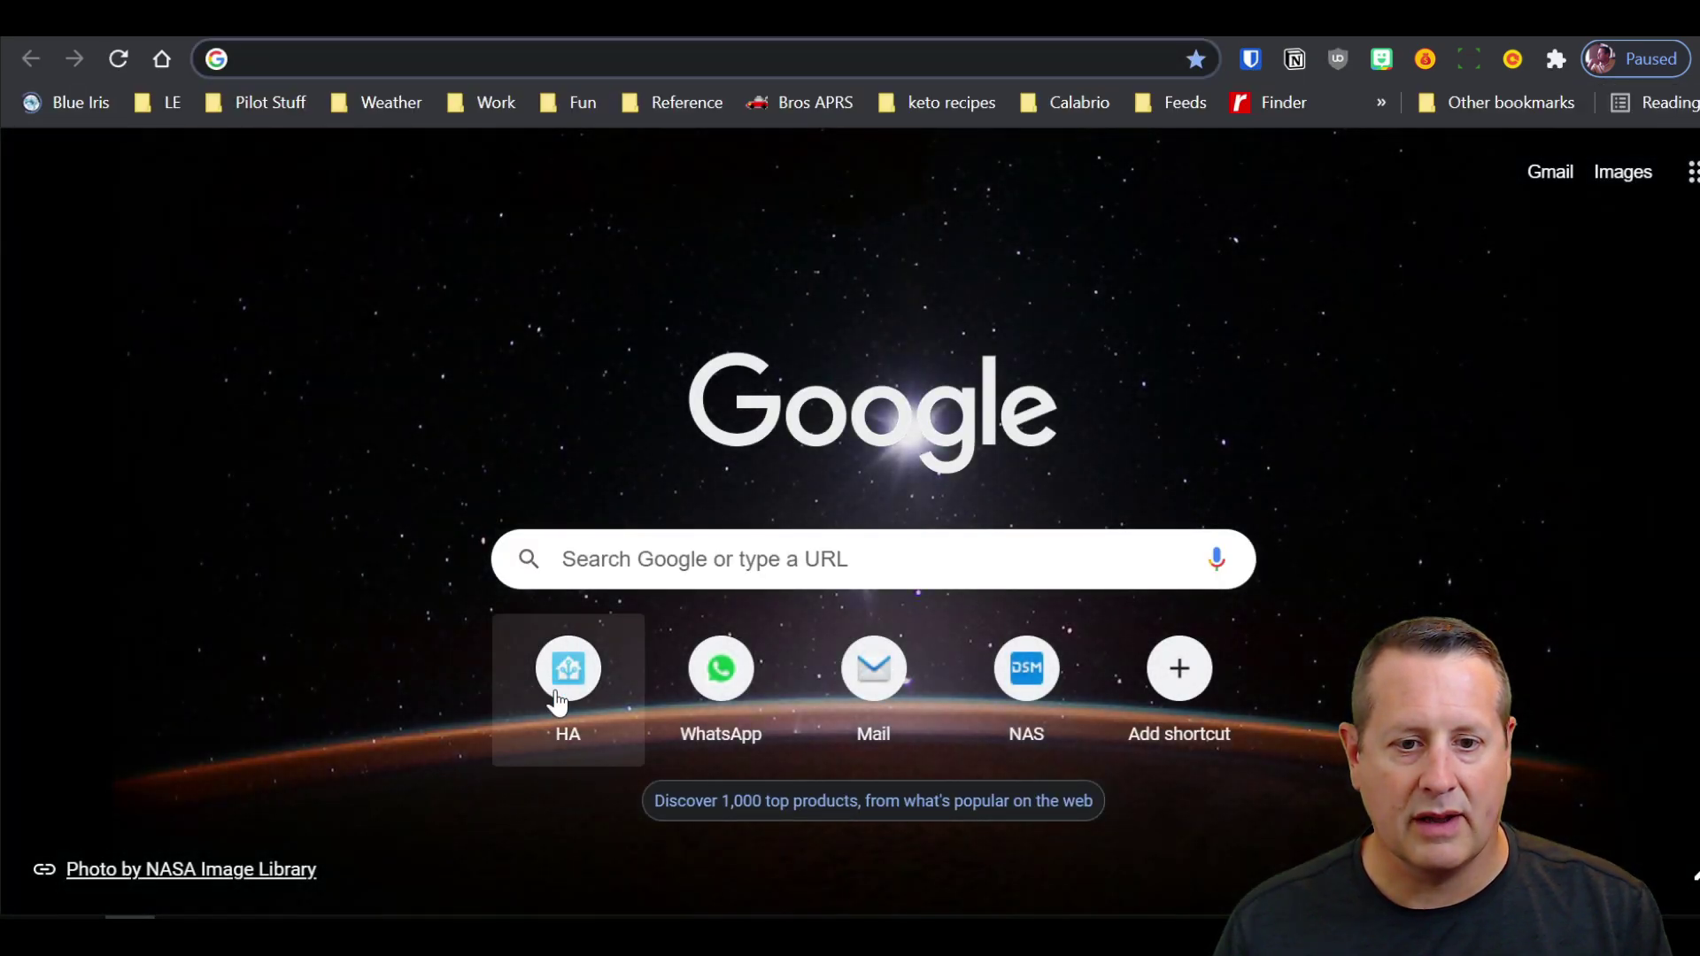
Step: Go to Home Assistant's Node-RED and switch to the Door Actions flow
left_click(566, 673)
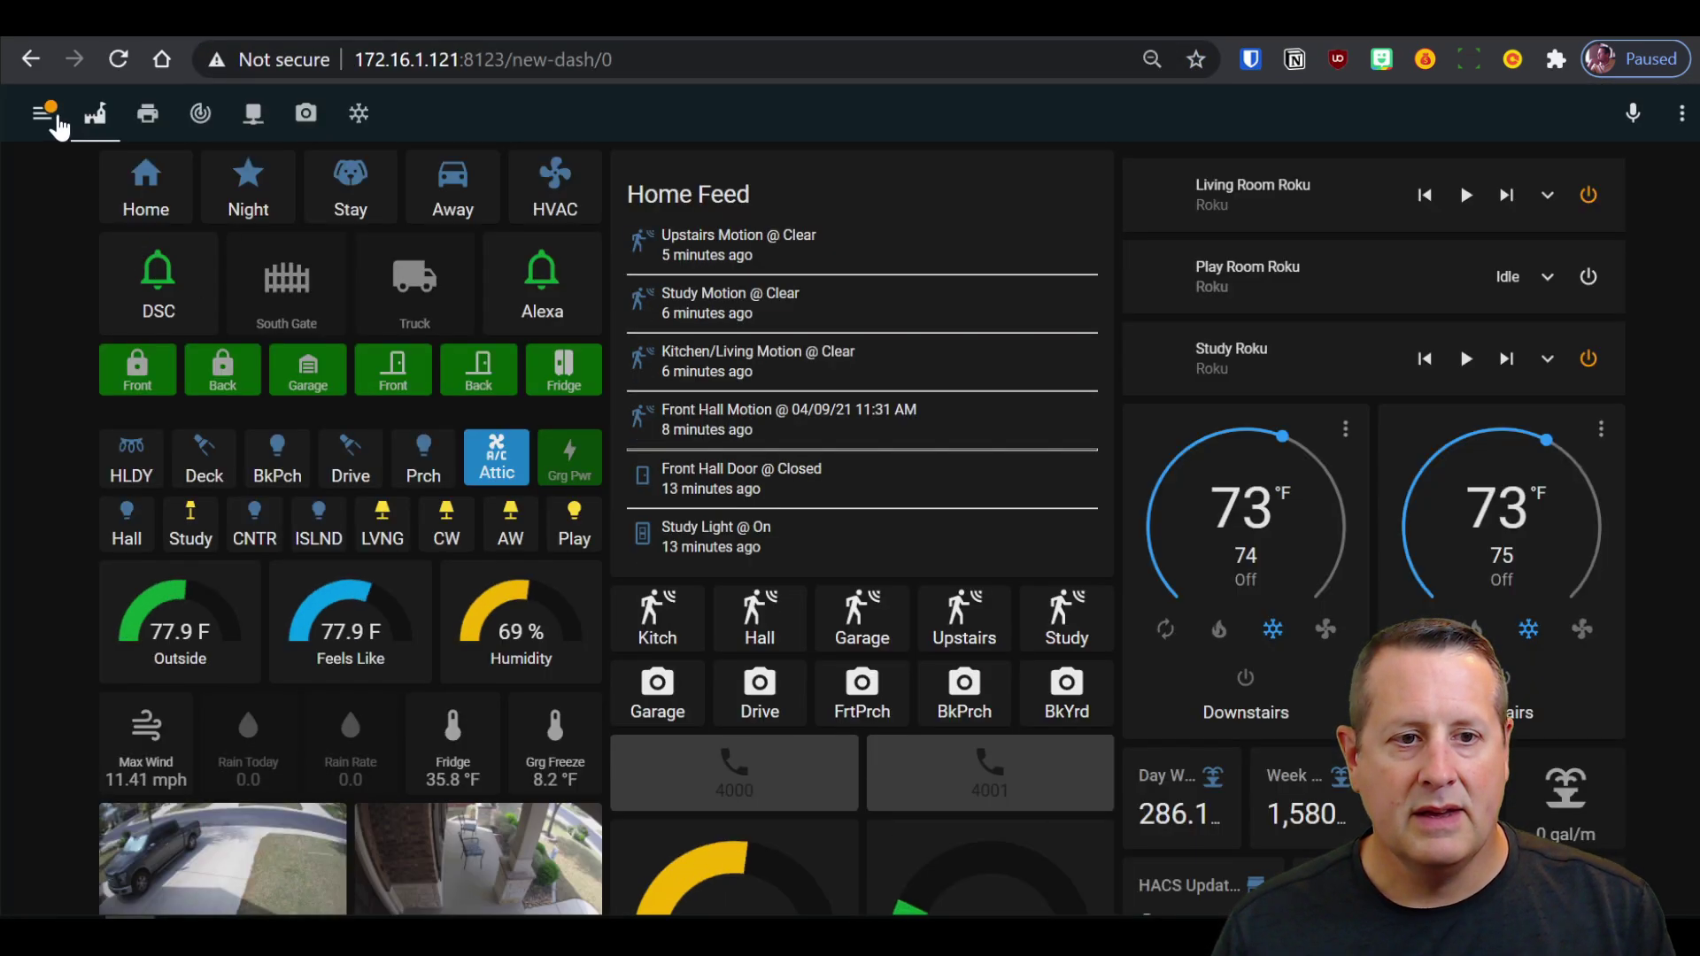
left_click(45, 108)
scroll(107, 549, "down", 2)
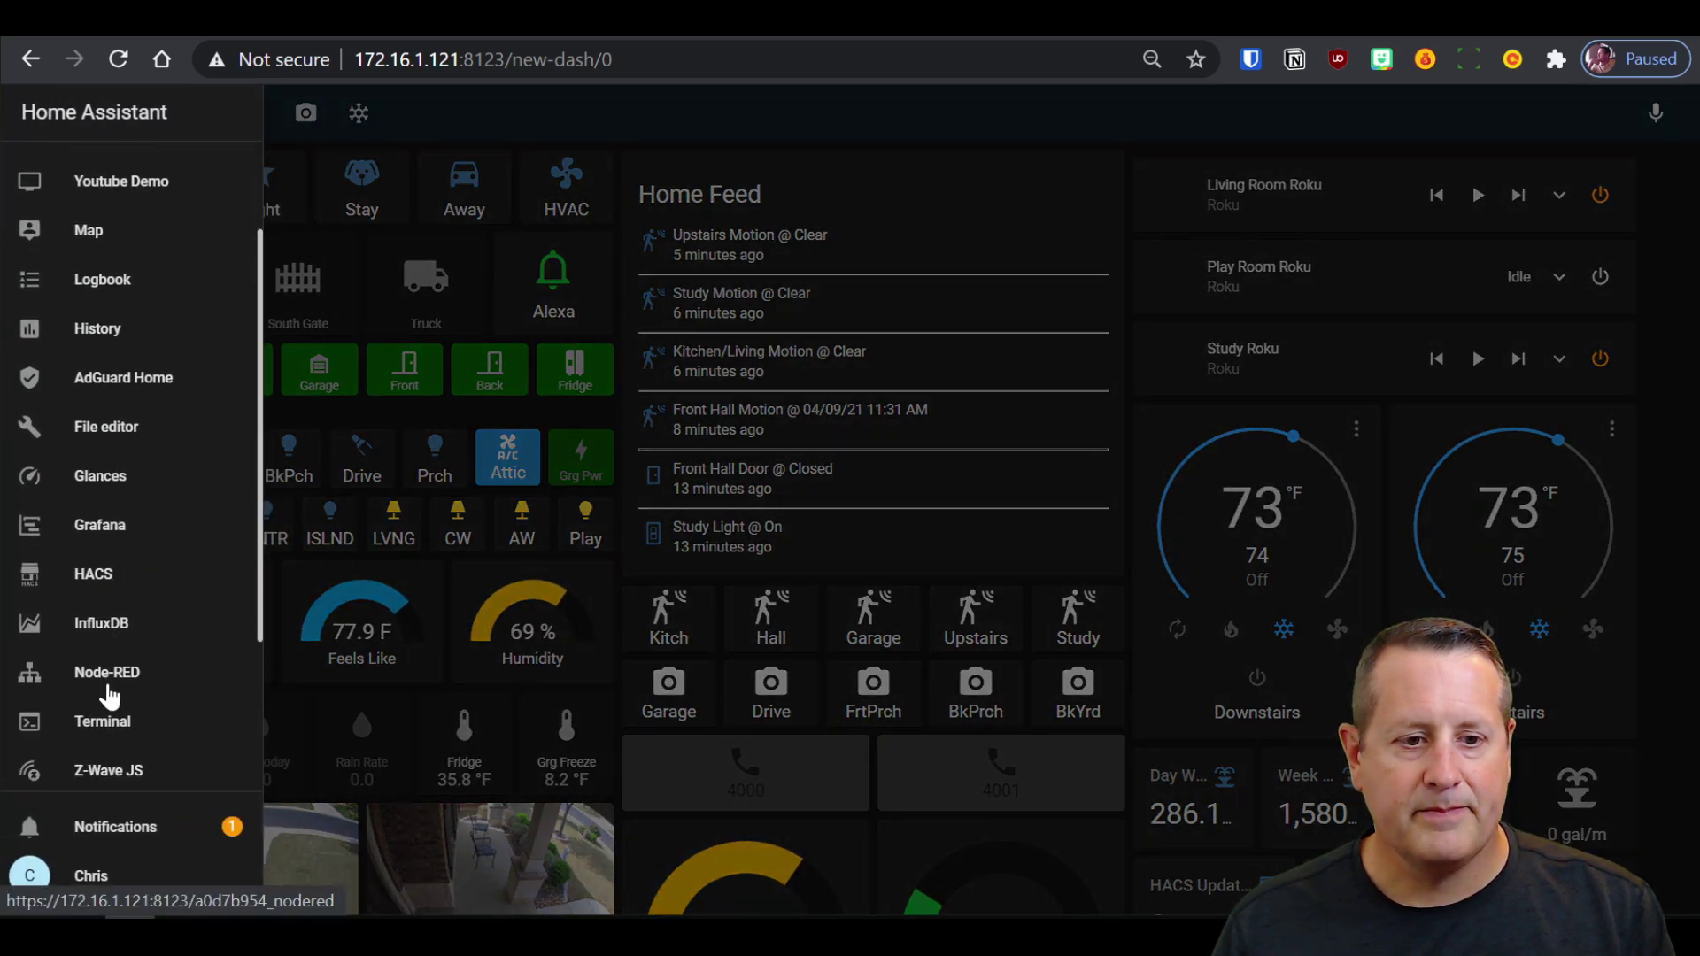
left_click(124, 673)
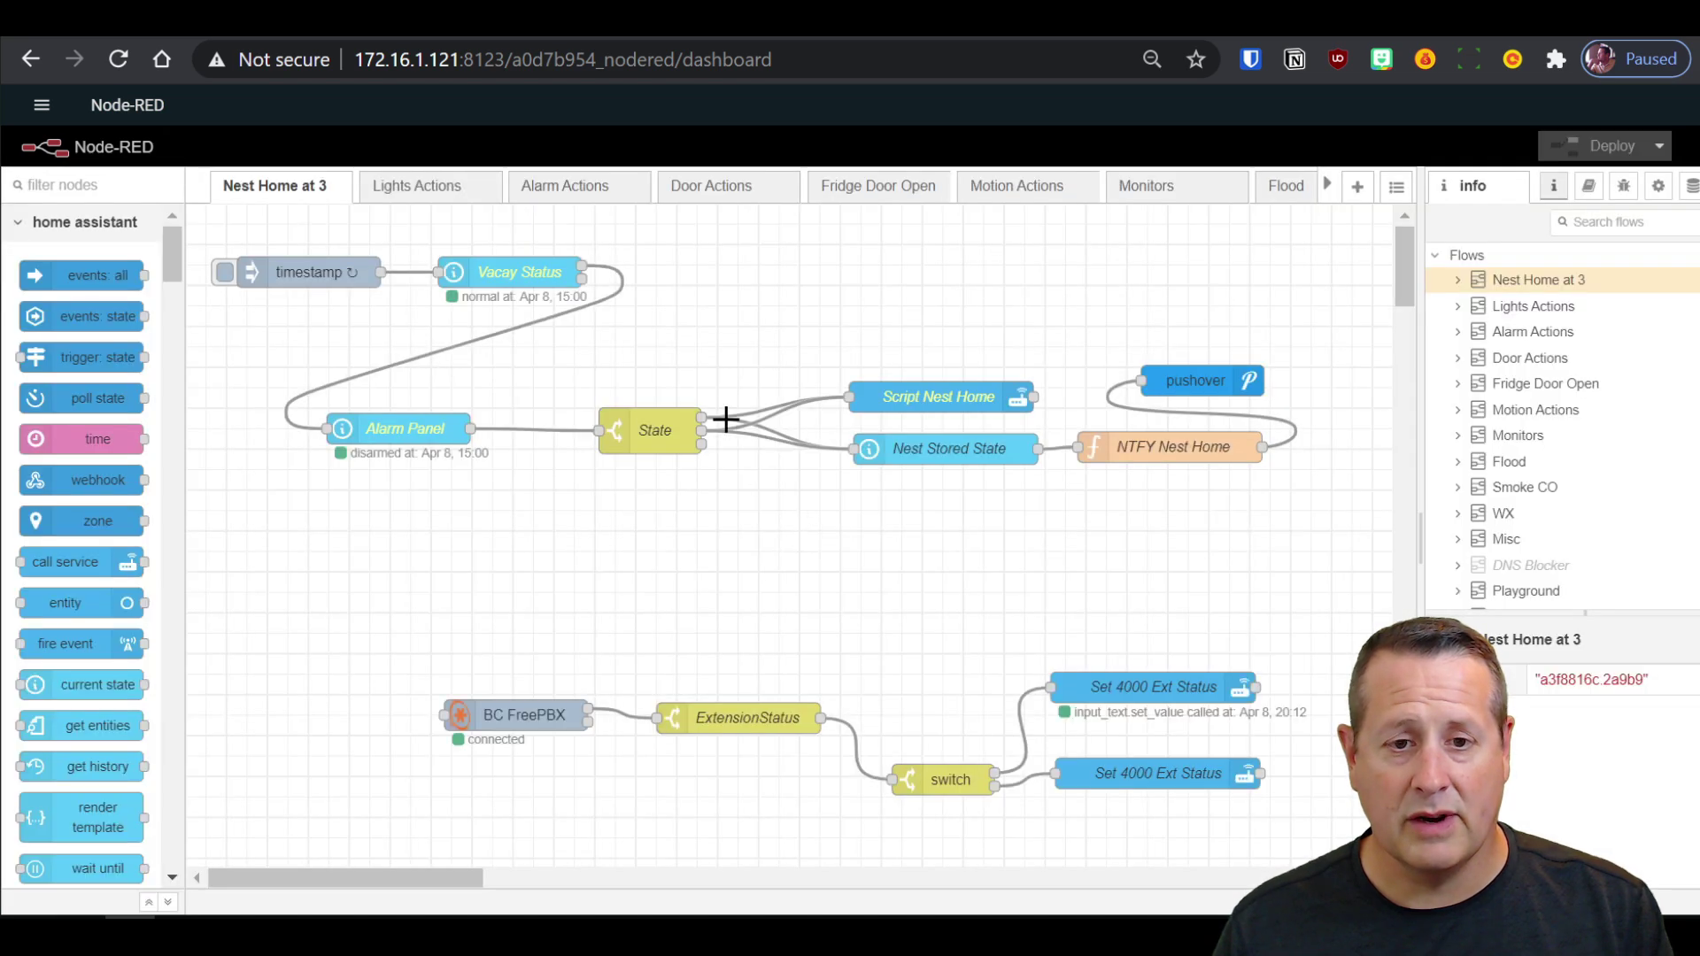
left_click(710, 196)
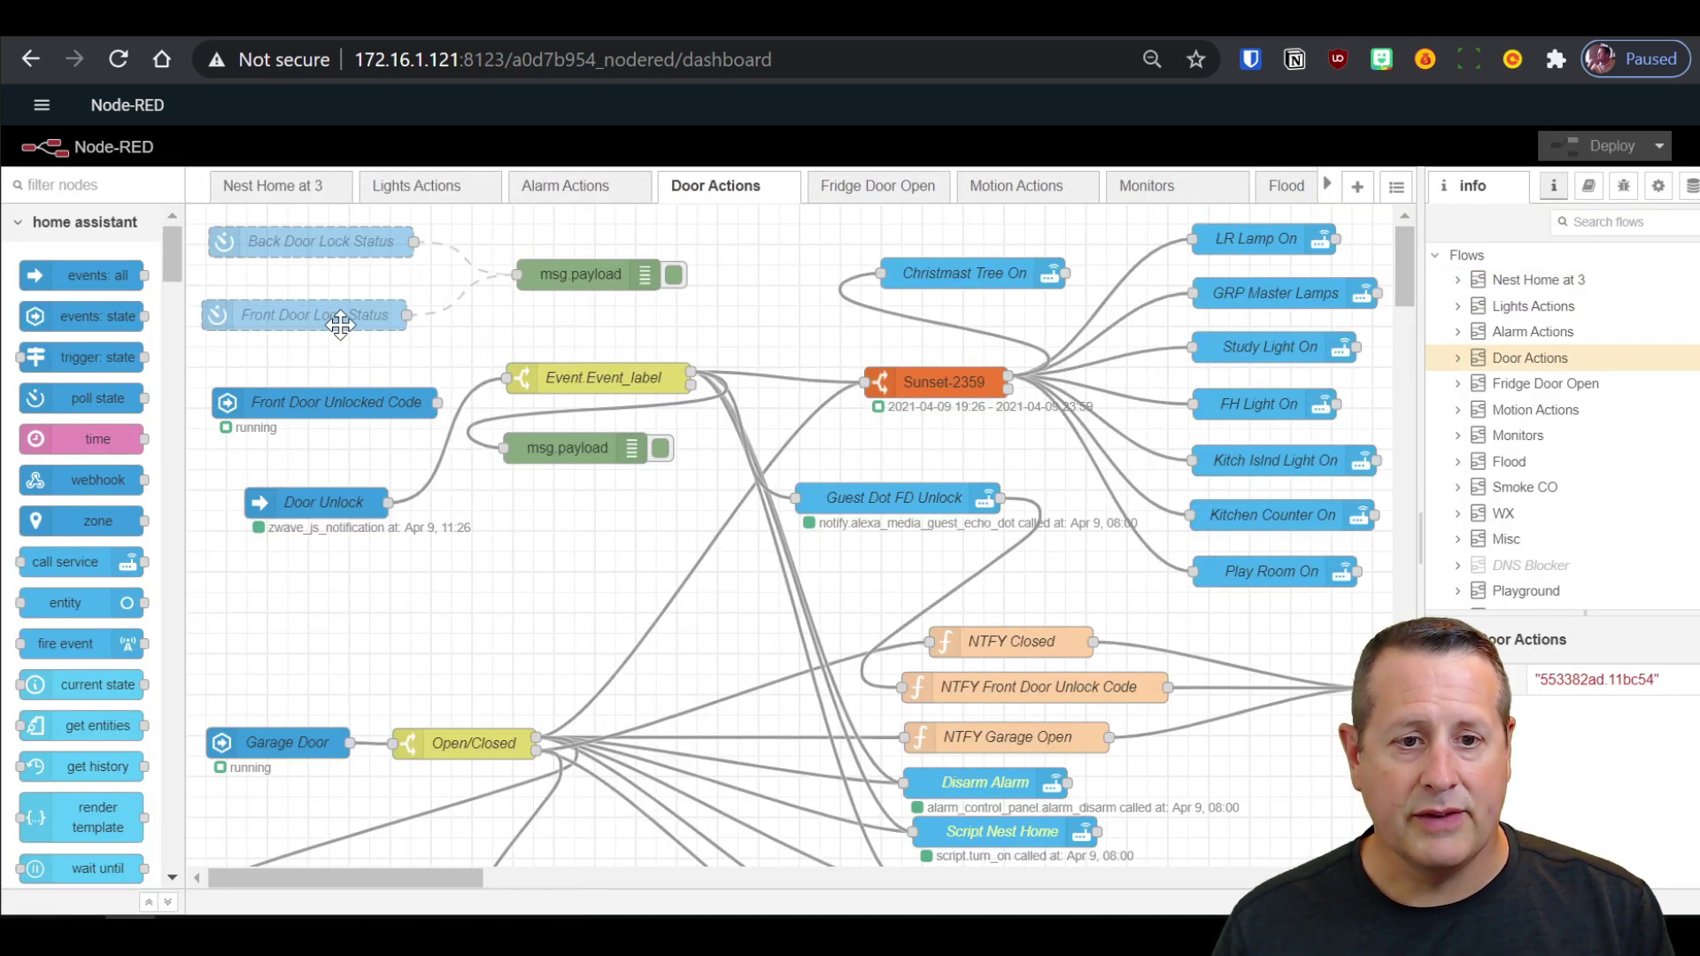
Step: Inspect the Front Door Unlocked Code node's entity ID, closing it without changes
left_click(317, 408)
double_click(317, 407)
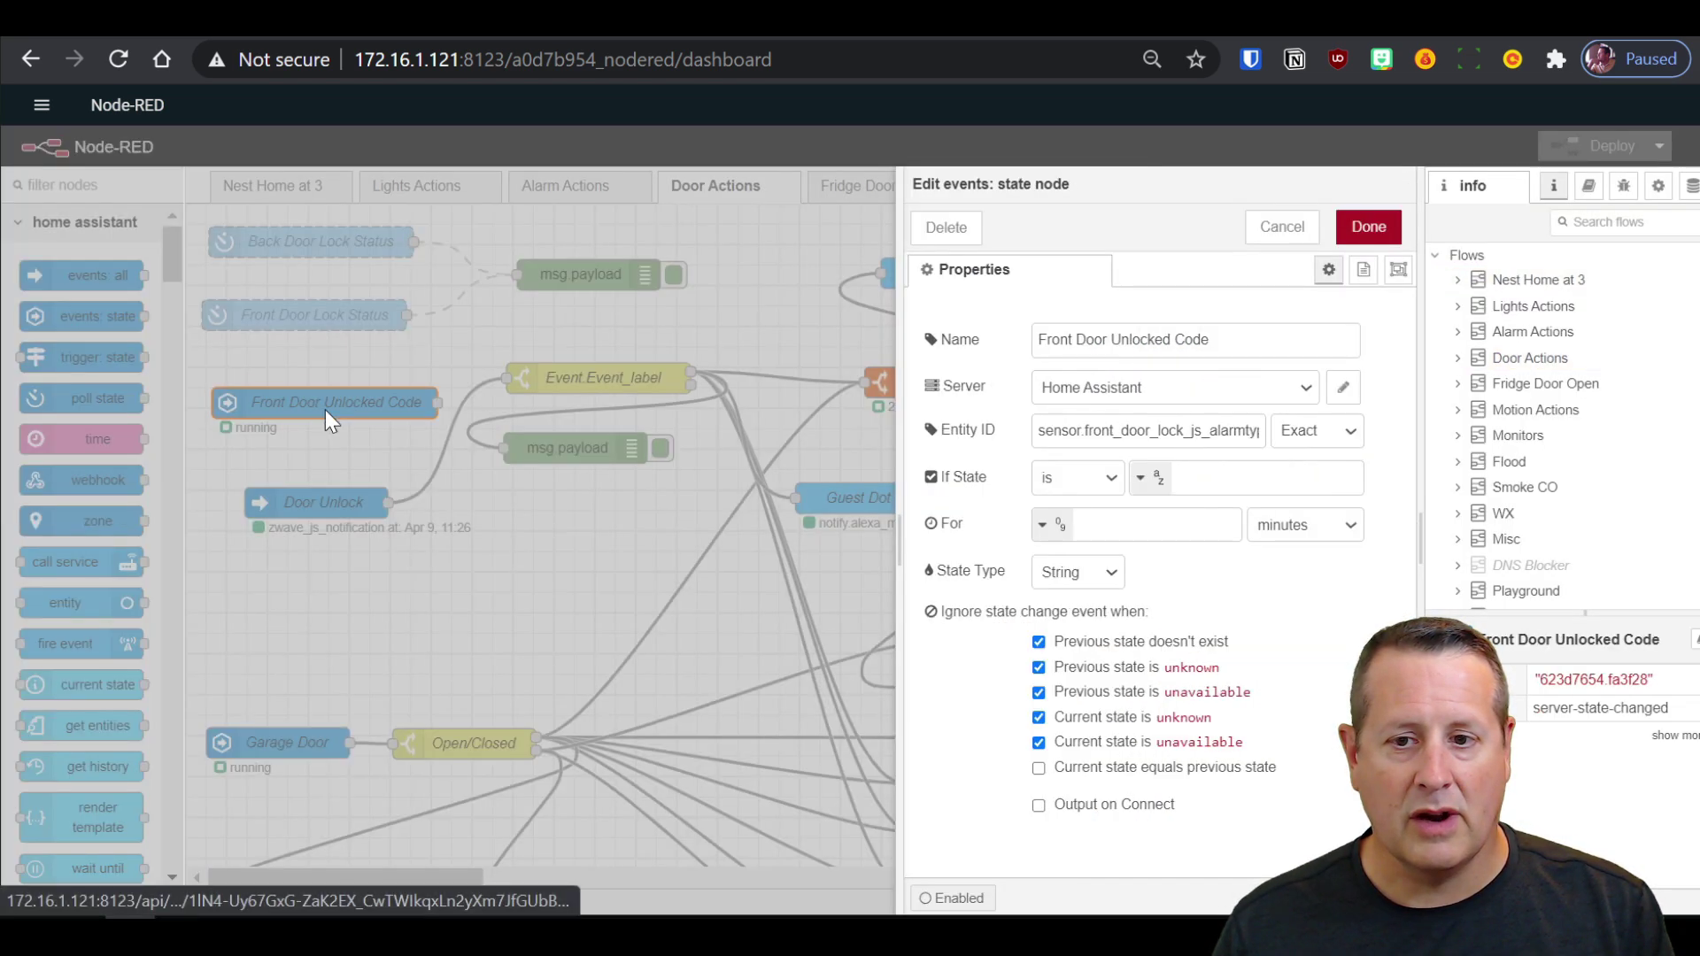
left_click(1262, 436)
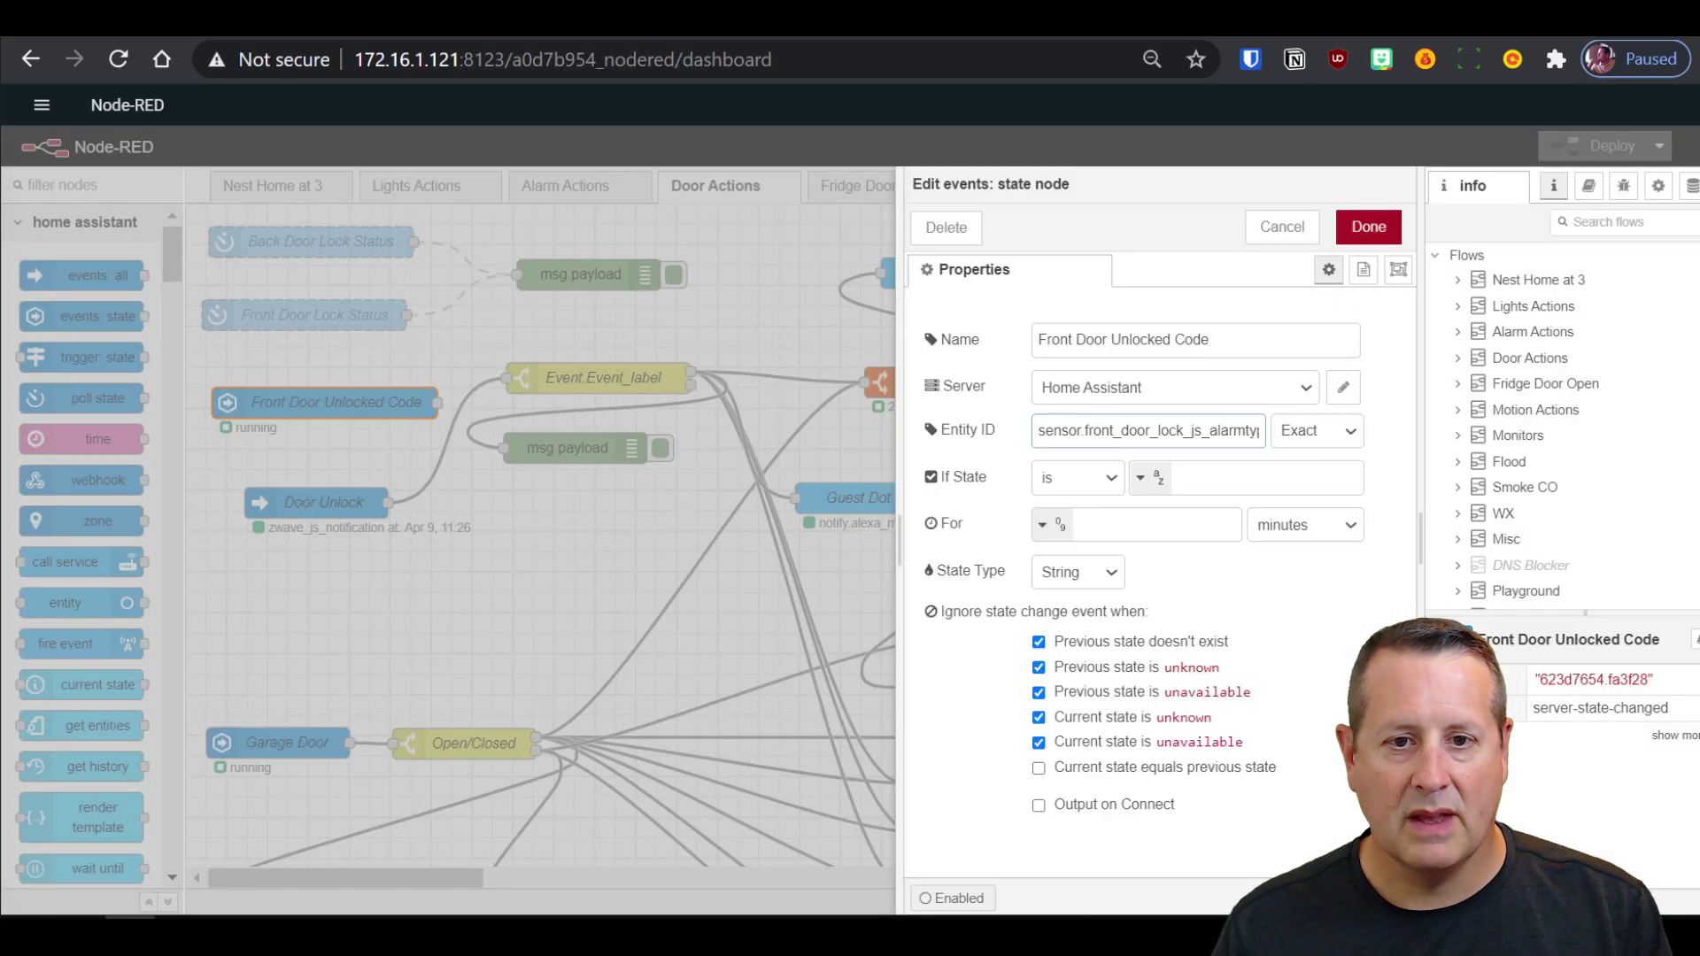
left_click(1281, 227)
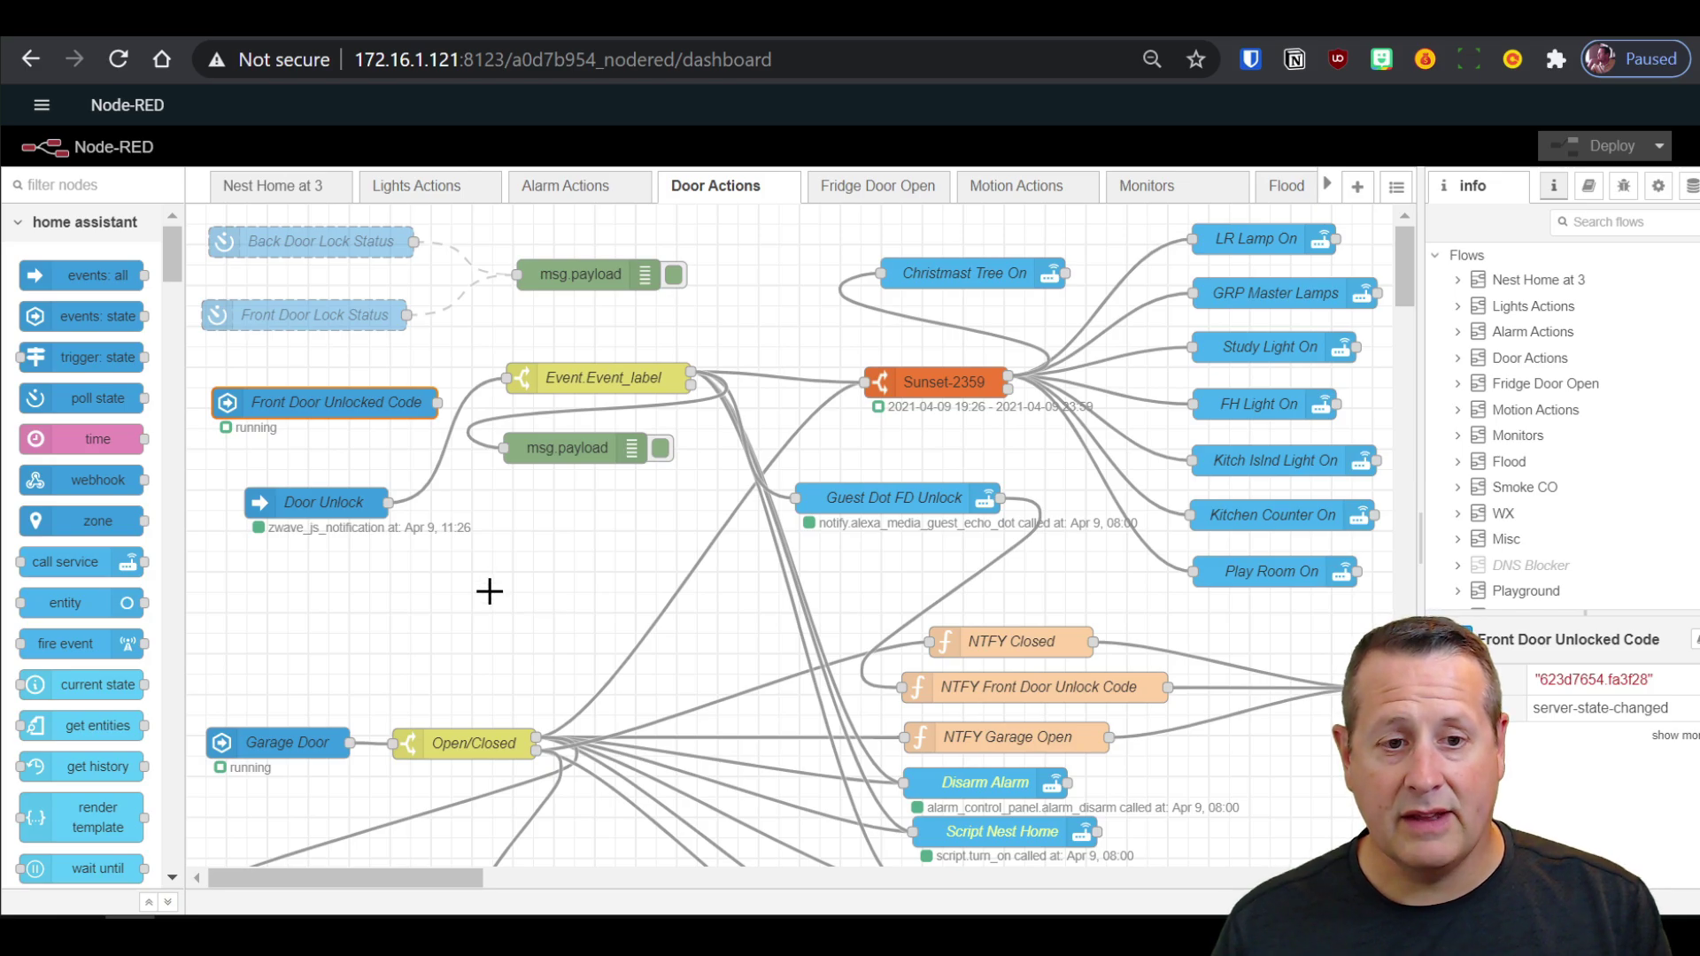
Step: Inspect the Door Unlock node's event type and the Event.Event_label switch rules, closing both unchanged
left_click(314, 502)
double_click(313, 503)
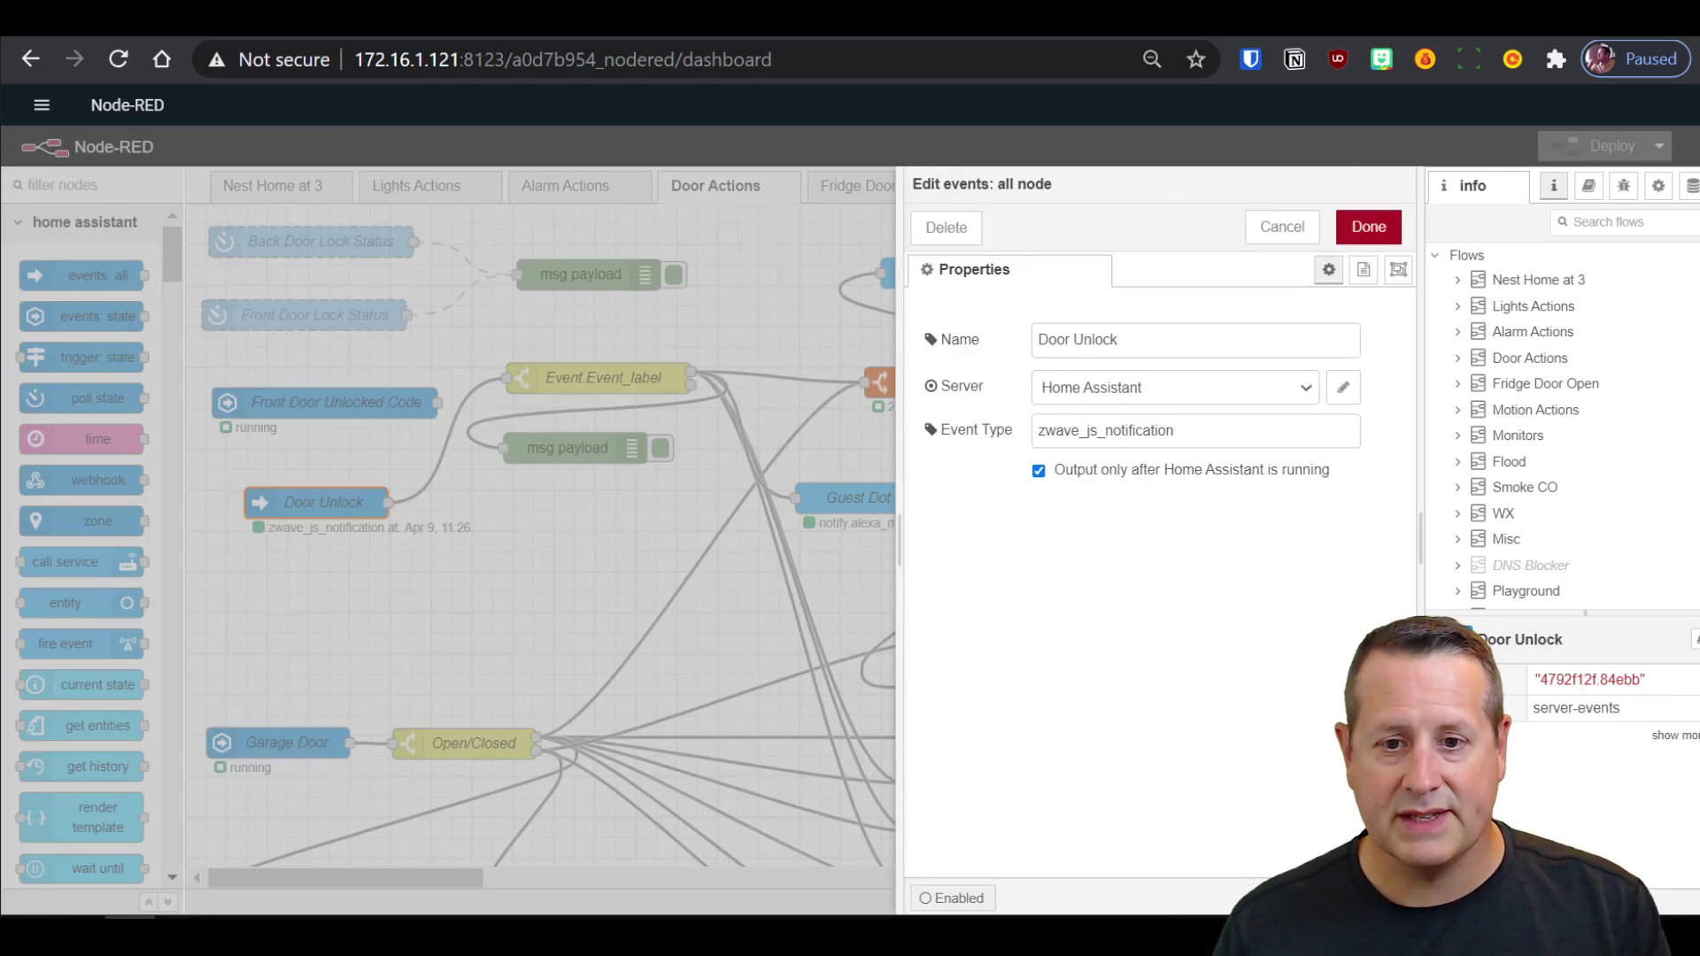
double_click(1105, 431)
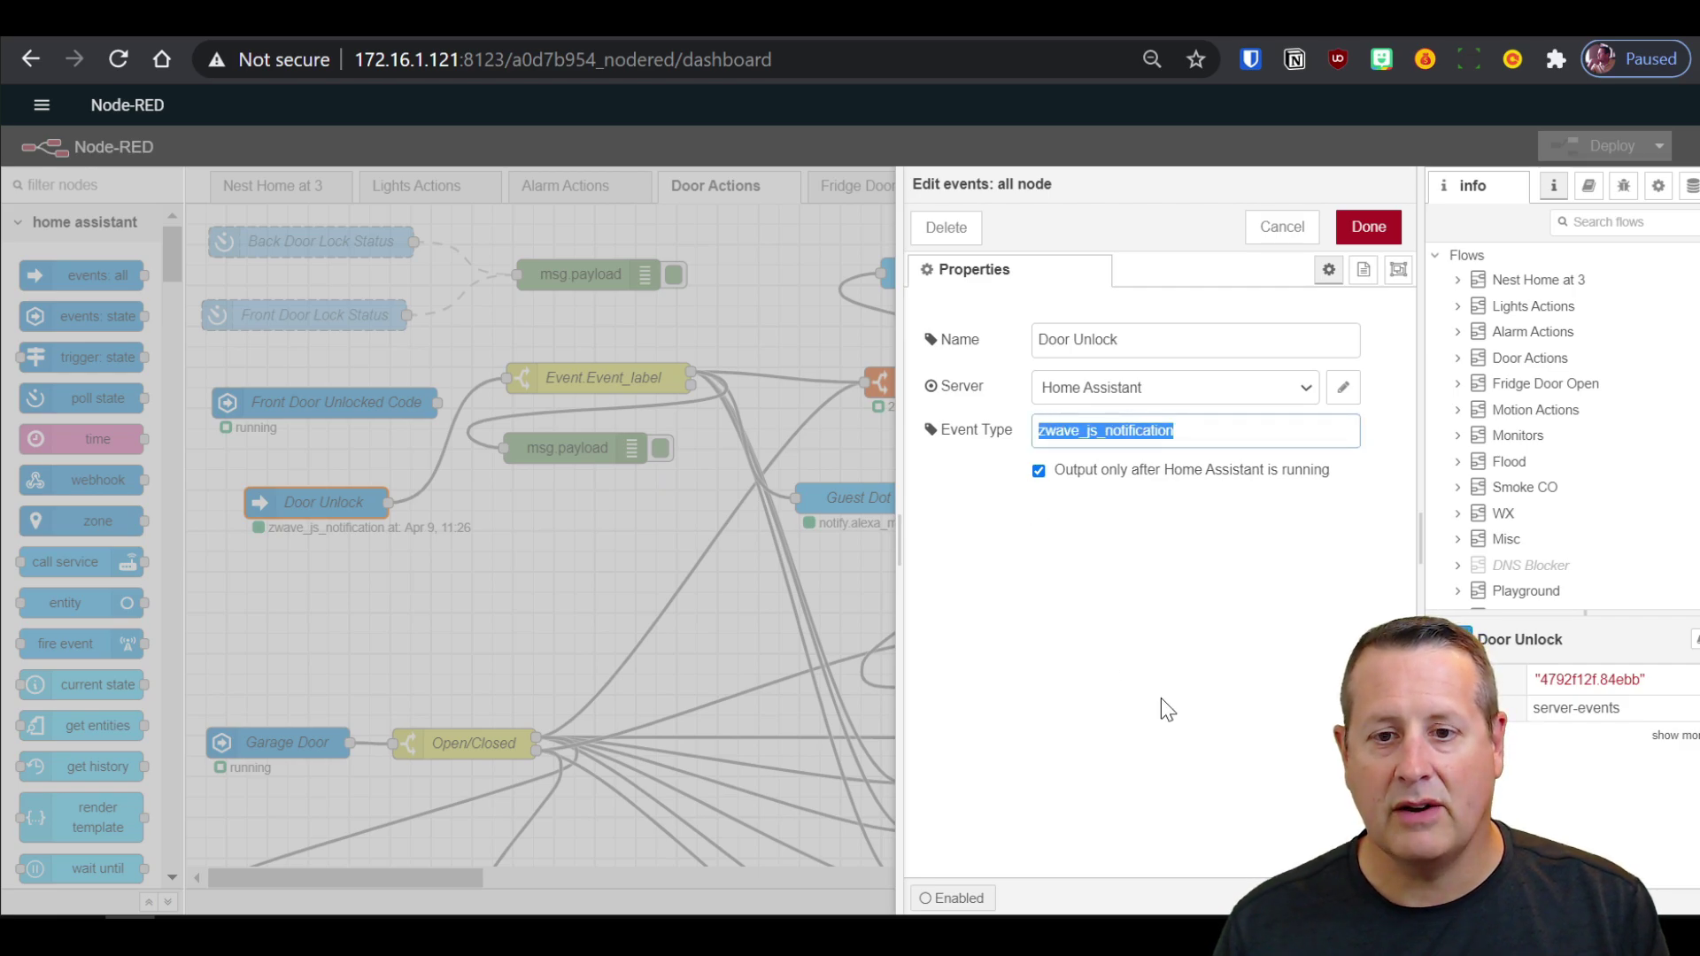
left_click(1285, 232)
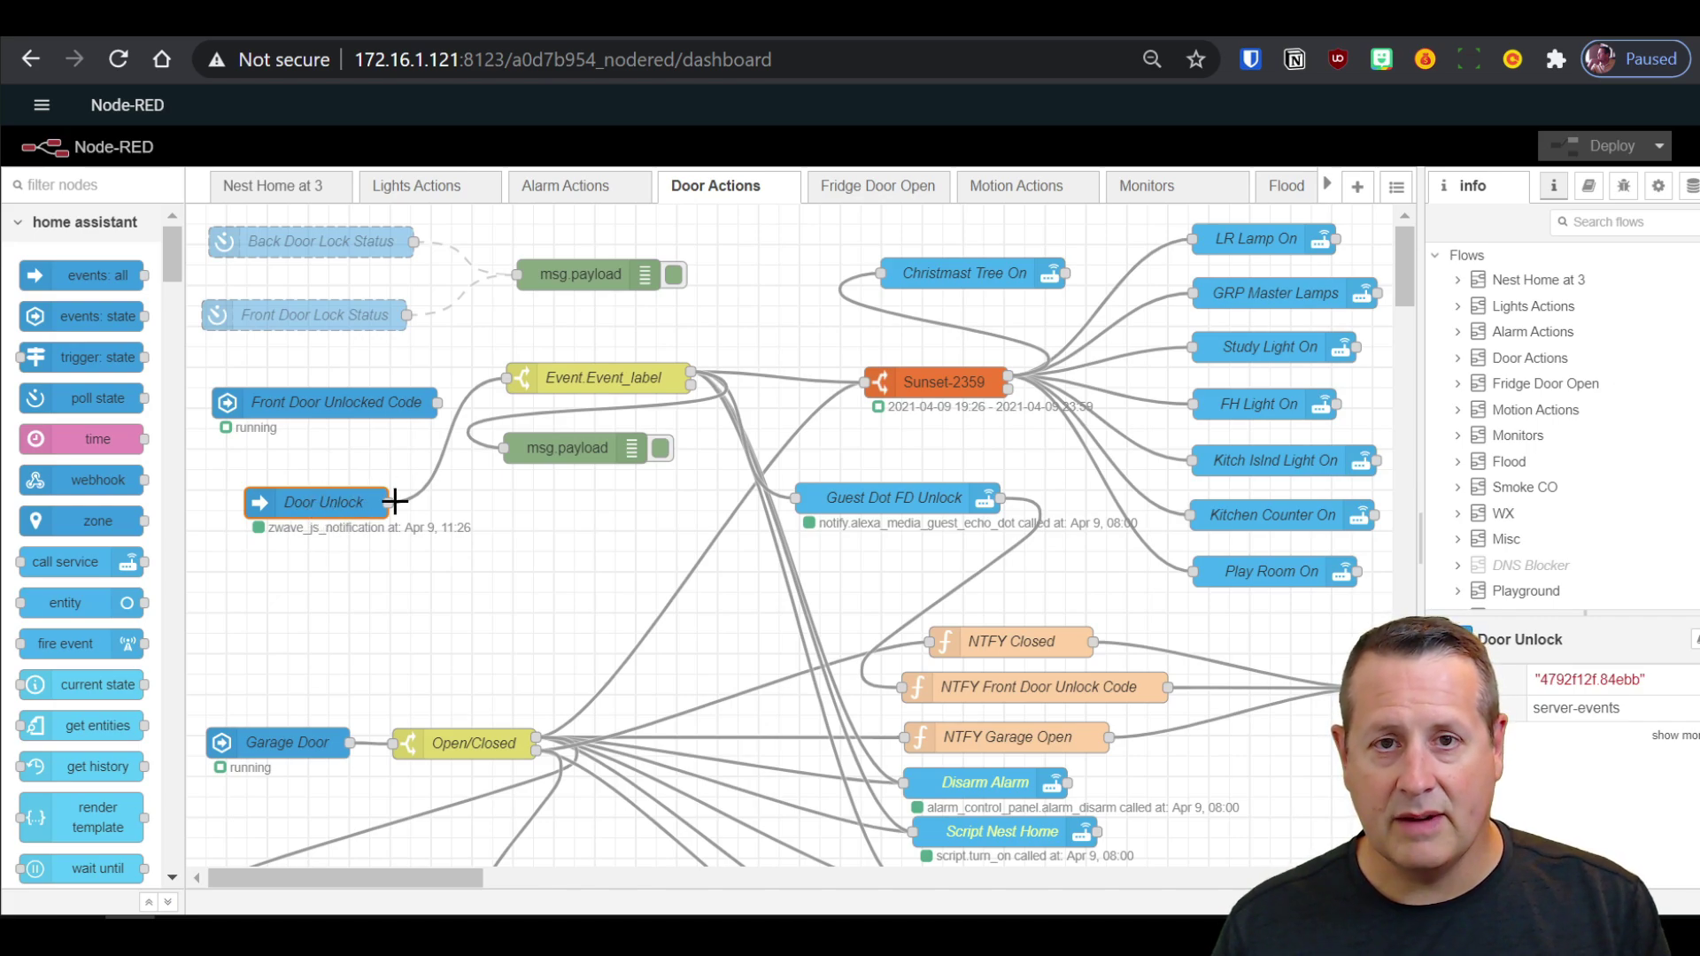
double_click(603, 379)
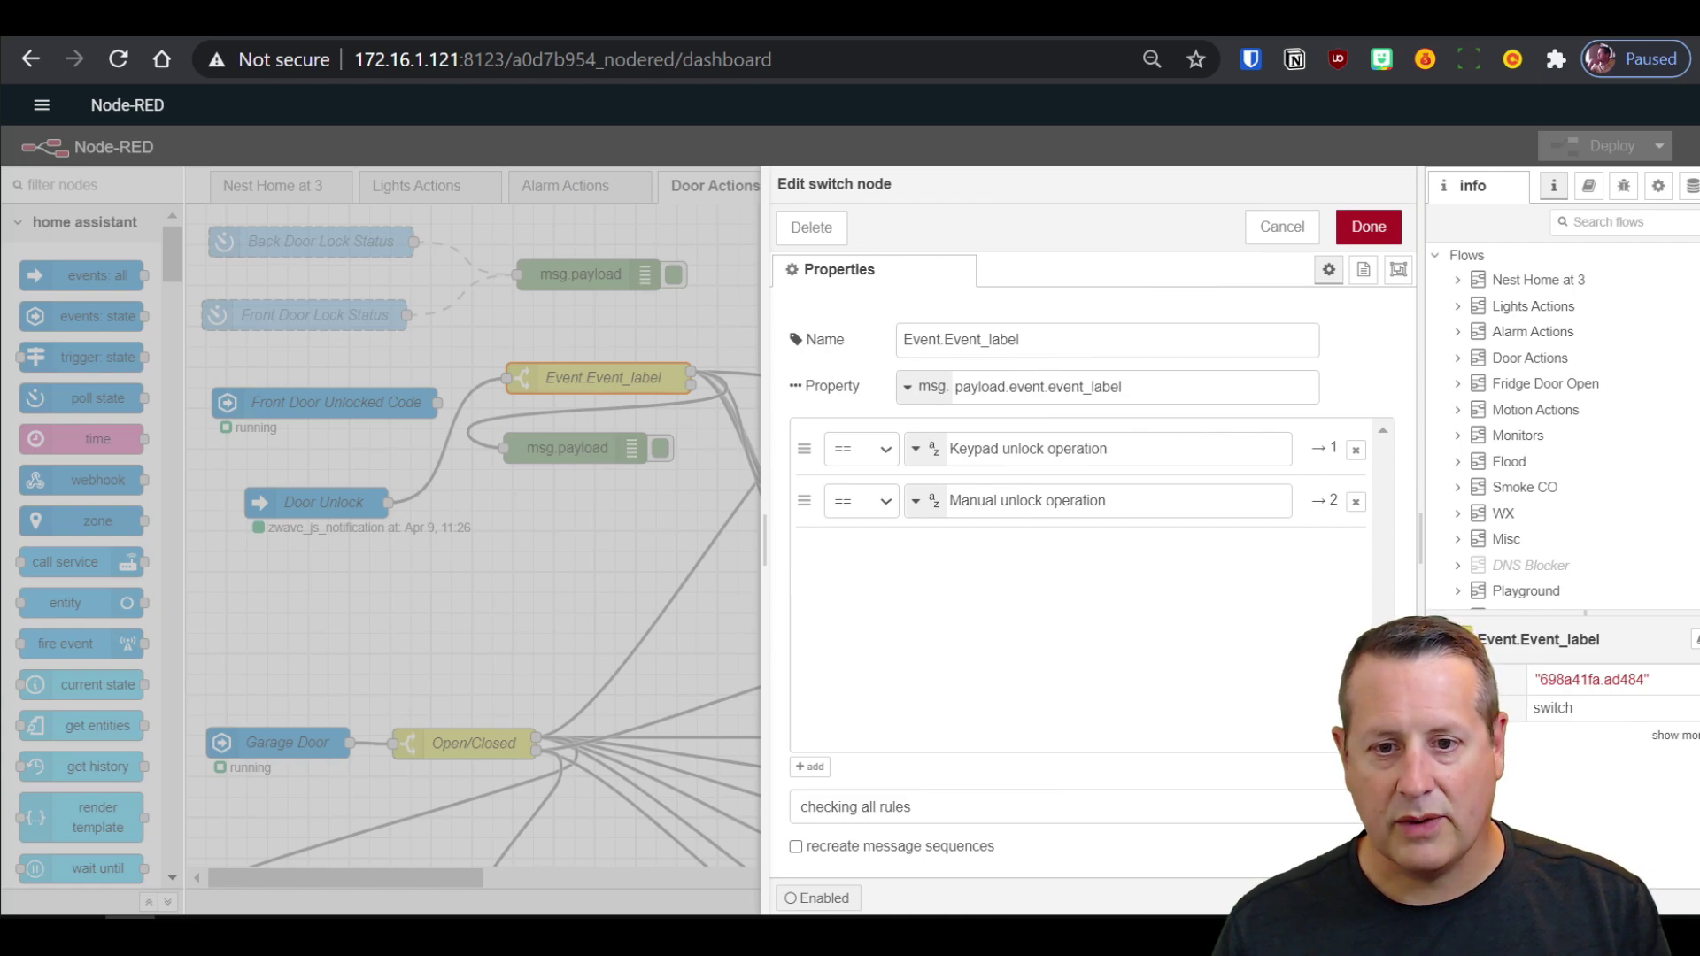
left_click(1266, 228)
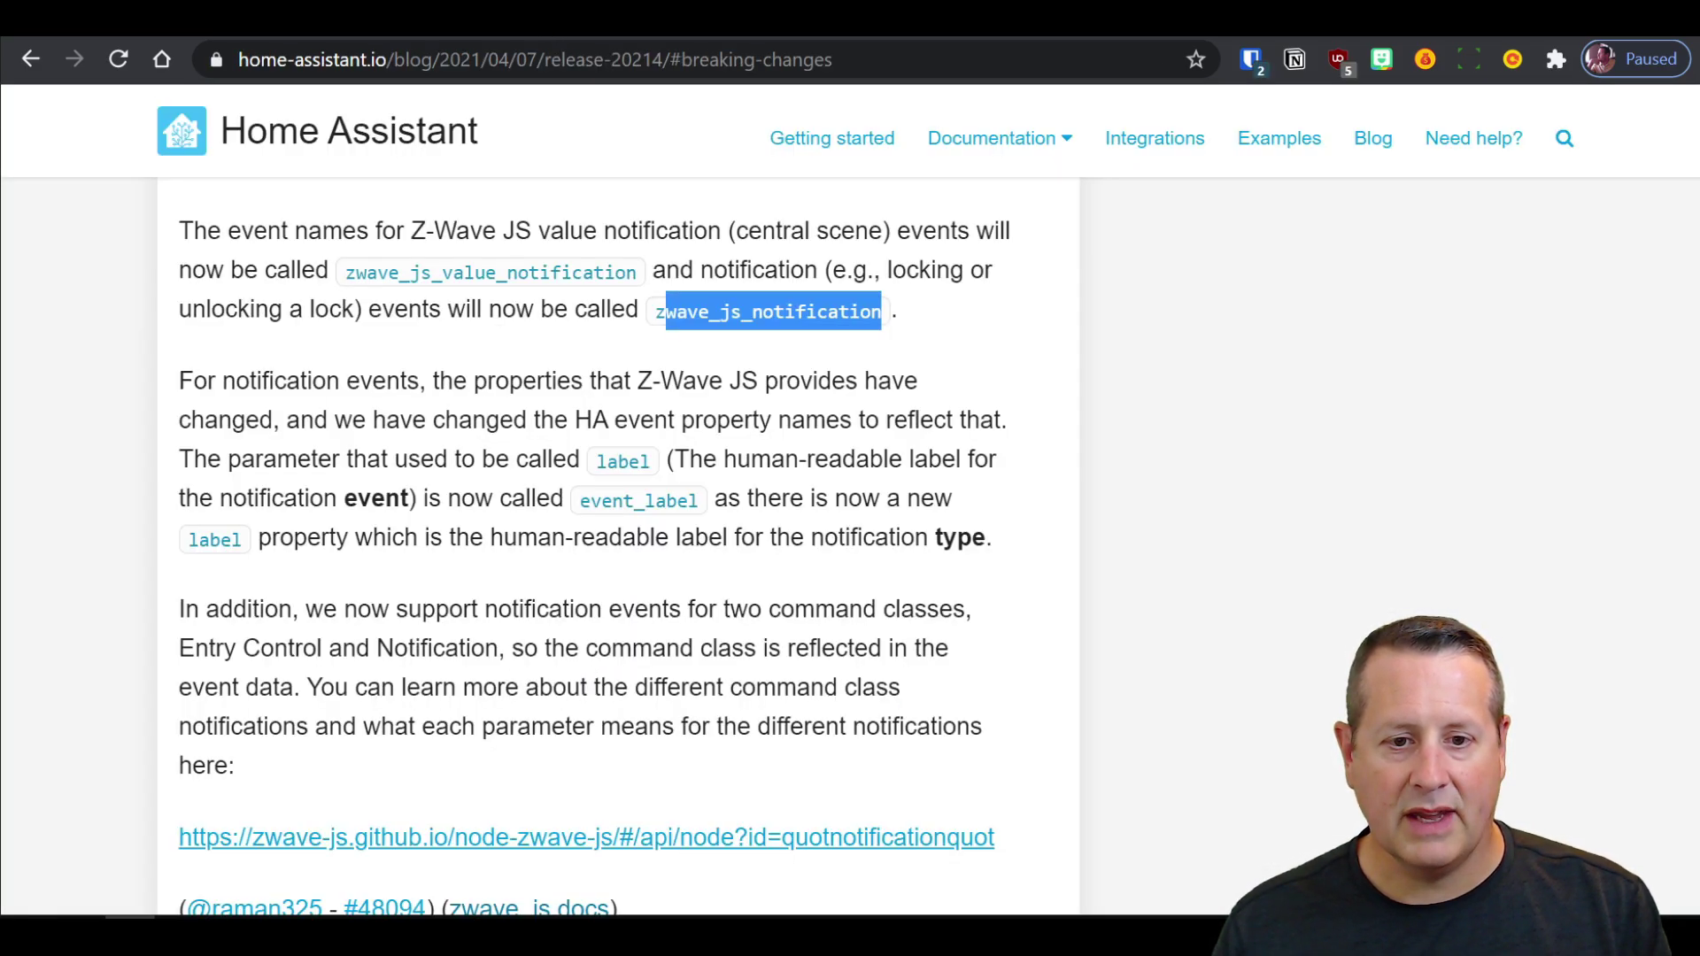
Step: Select the zwave_js_value_notification event name in the release notes
scroll(597, 651, "down", 2)
scroll(500, 487, "up", 3)
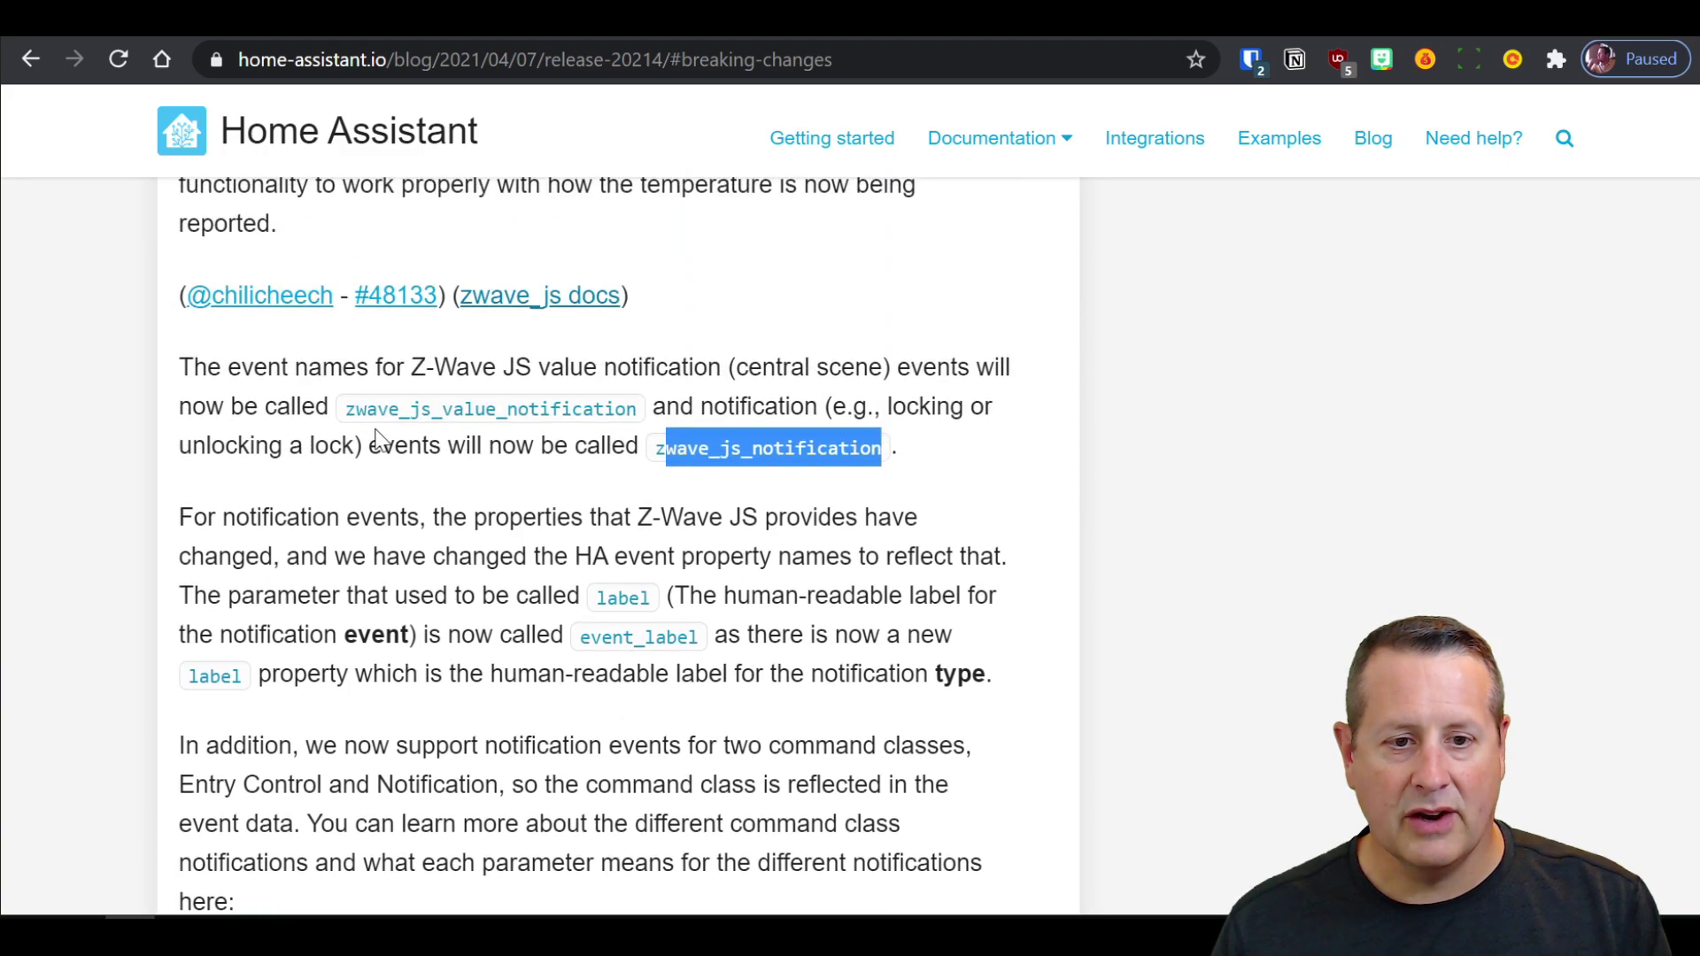
left_click_drag(345, 408, 639, 416)
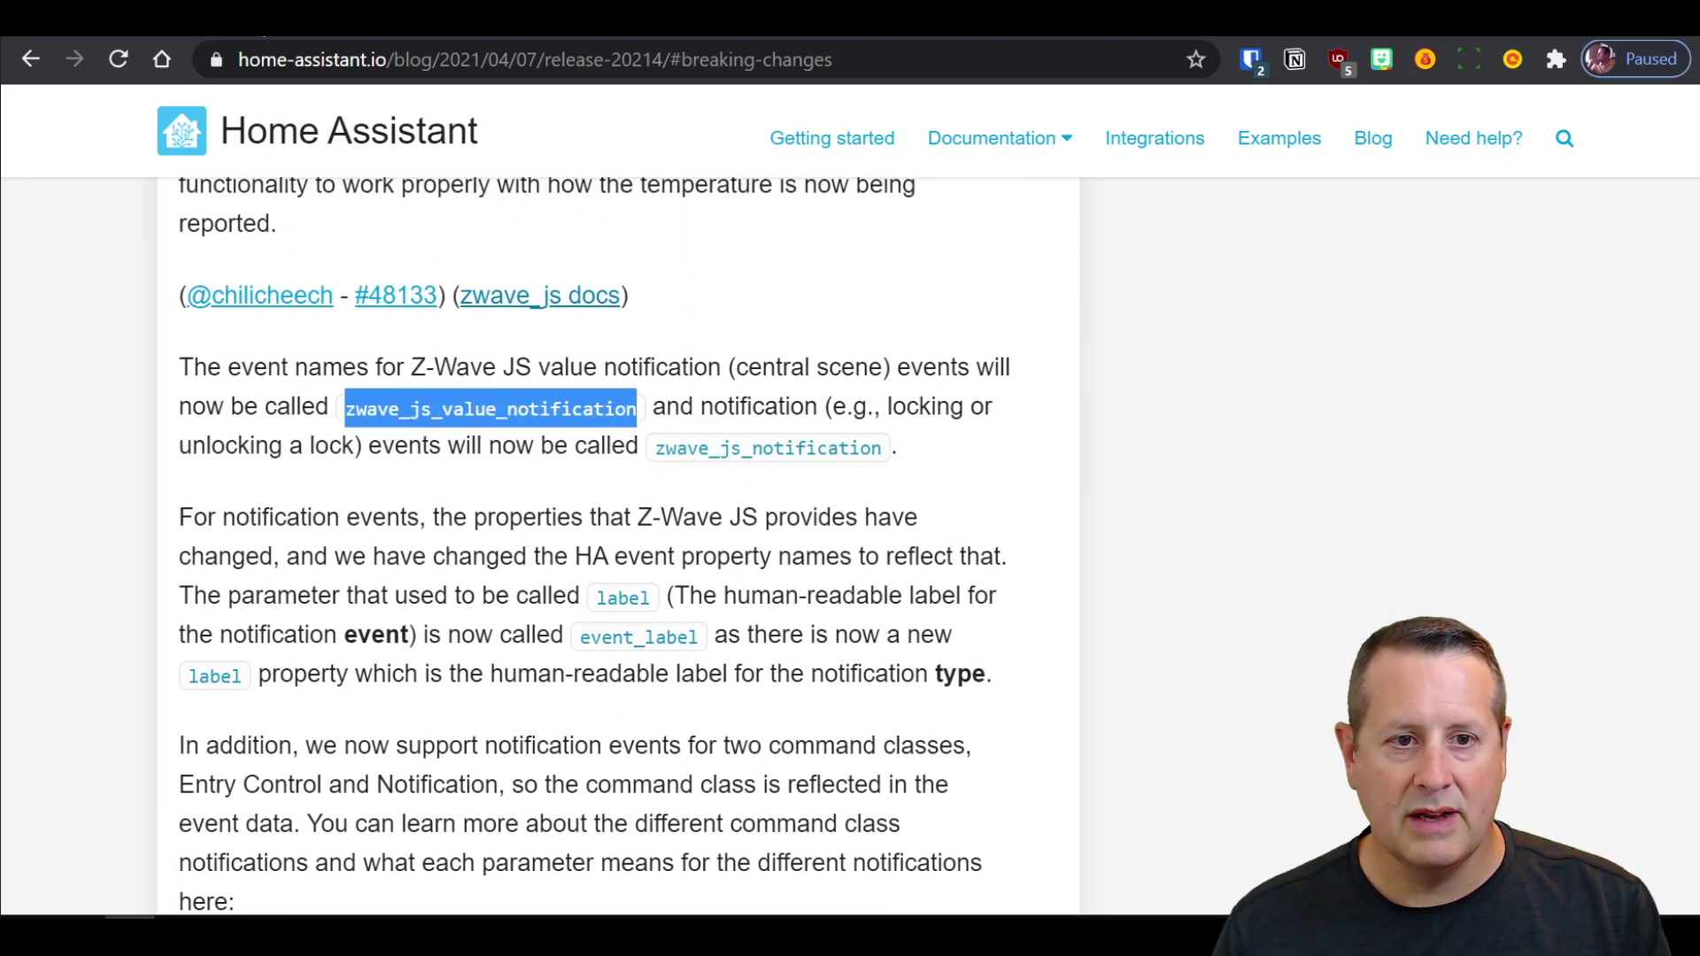
Step: In the Home Assistant tab, search the quick bar for 'auto' and go to automations
key("ctrl+Tab")
key("super")
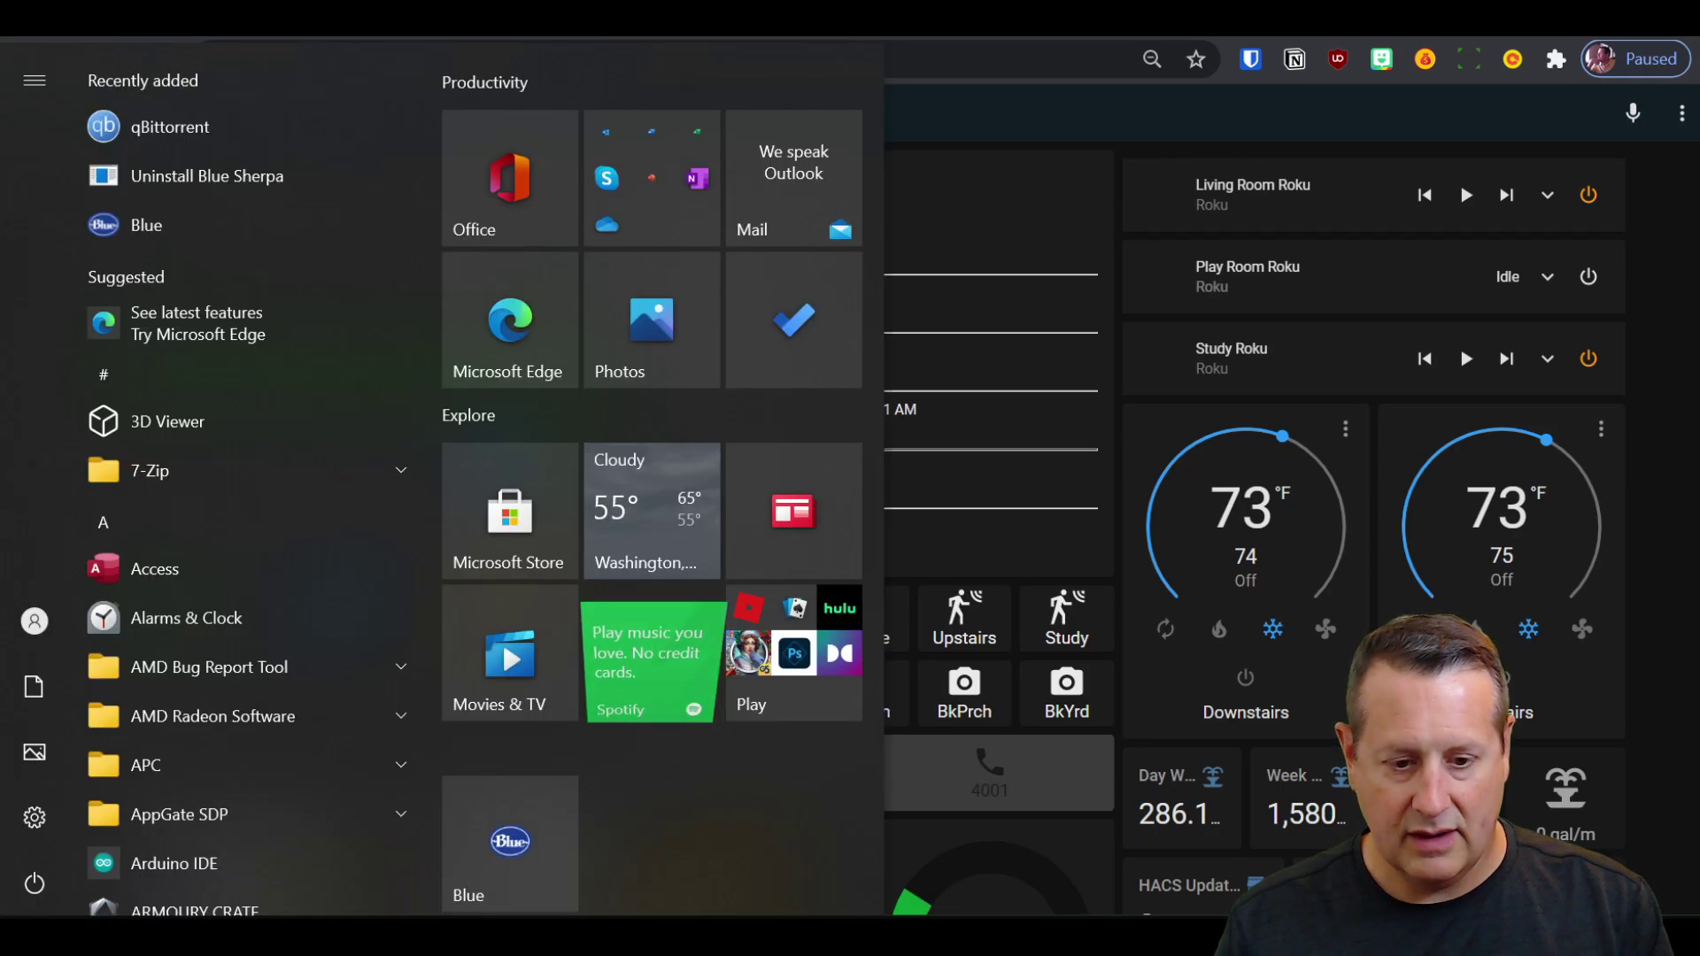
key("super")
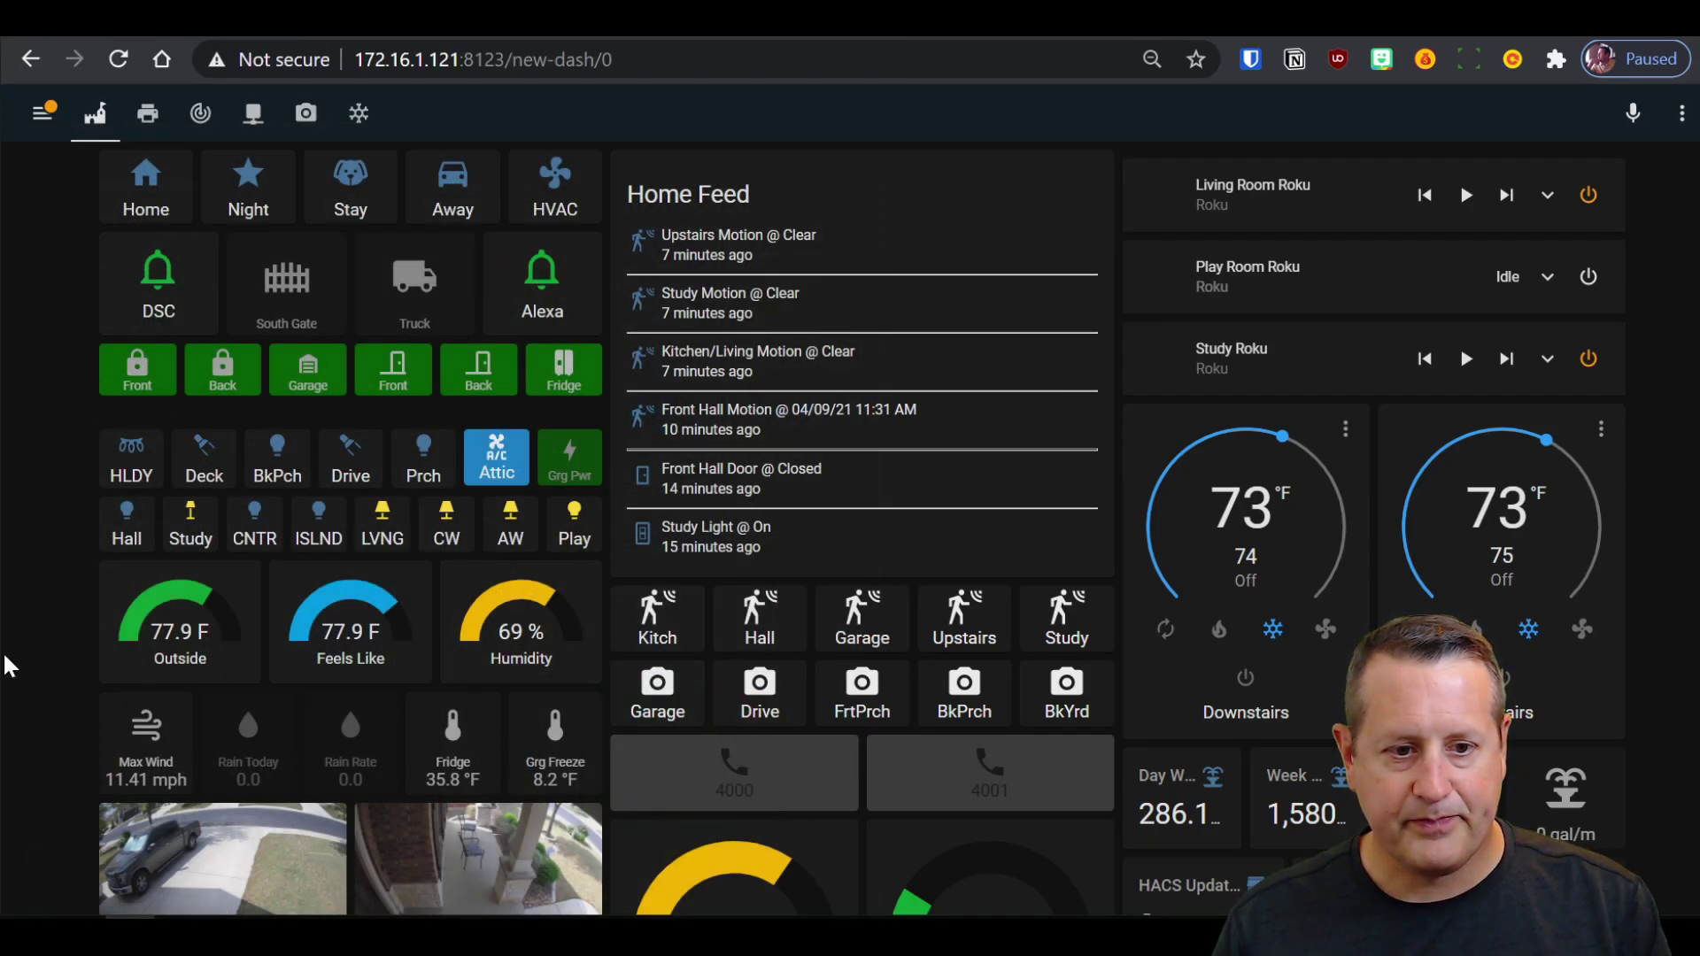
type("cau")
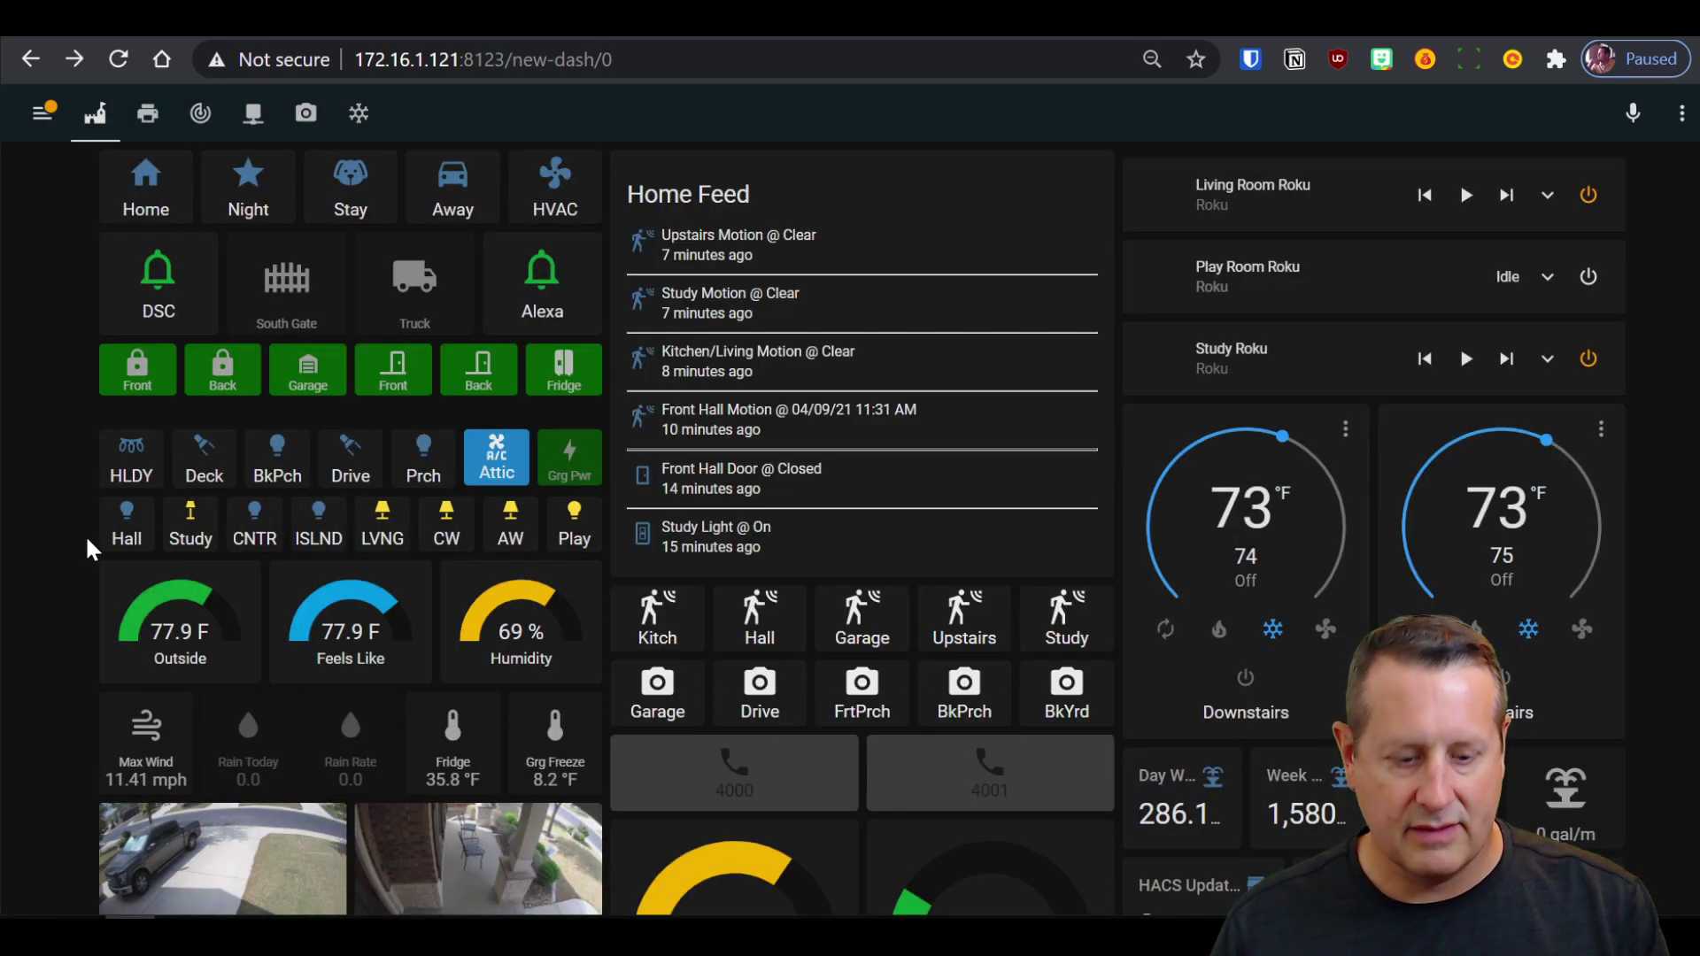
type("ca")
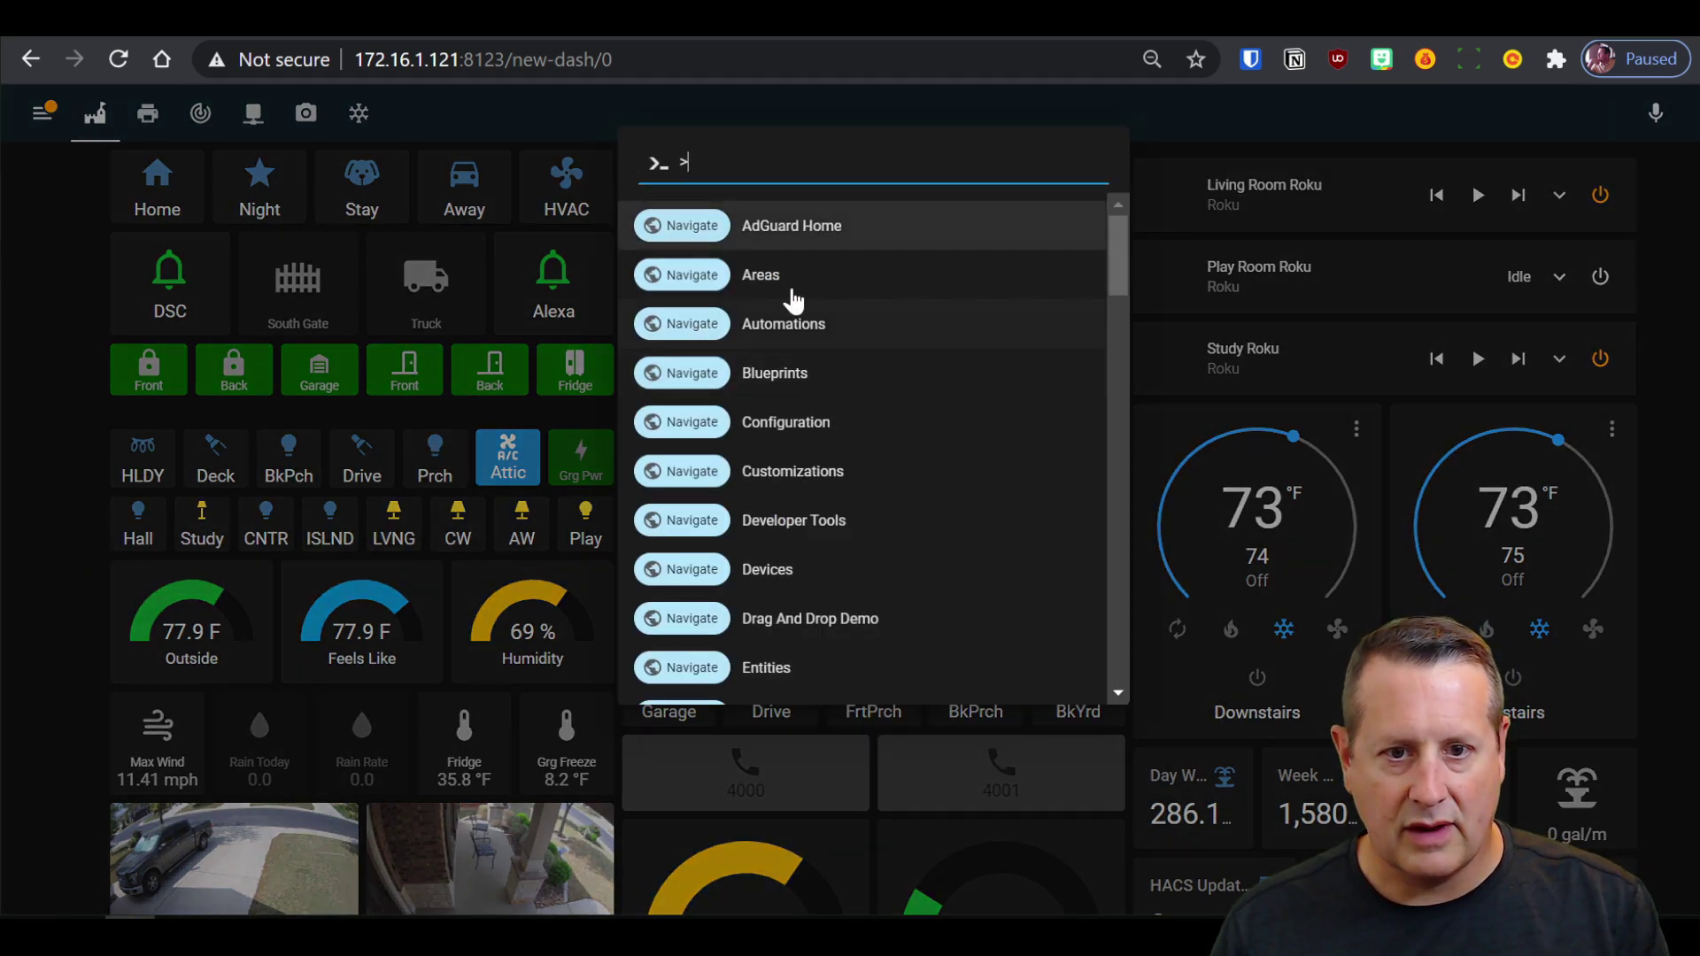
scroll(818, 251, "down", 2)
type("uto")
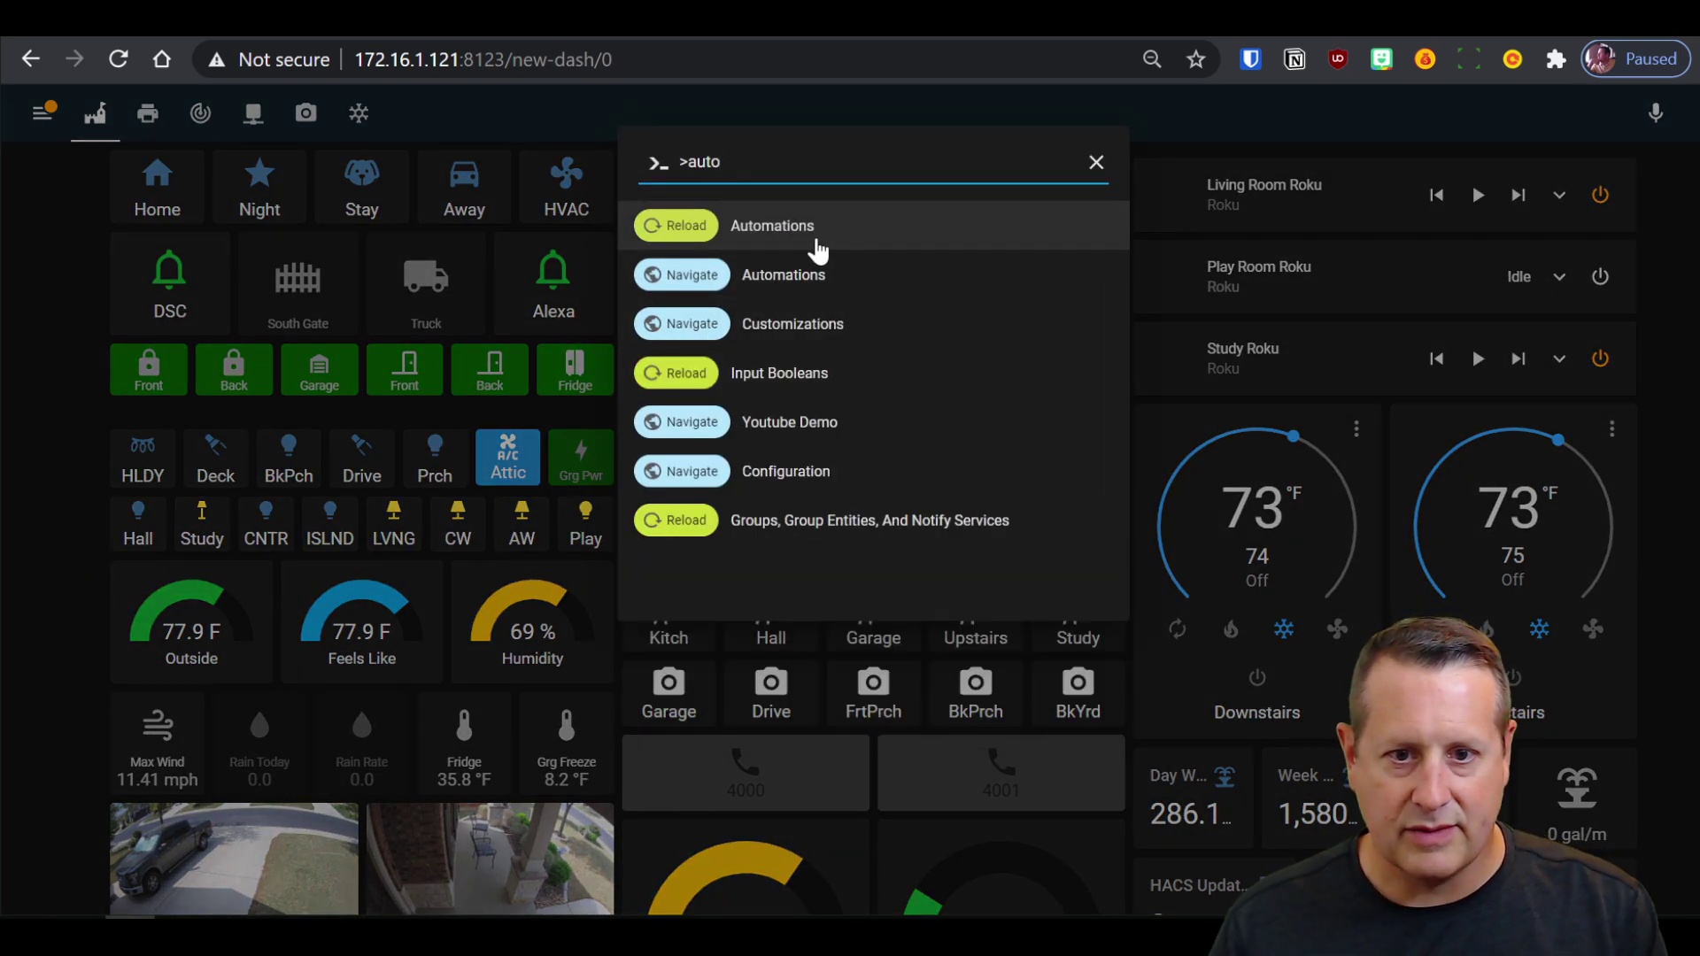
left_click(811, 282)
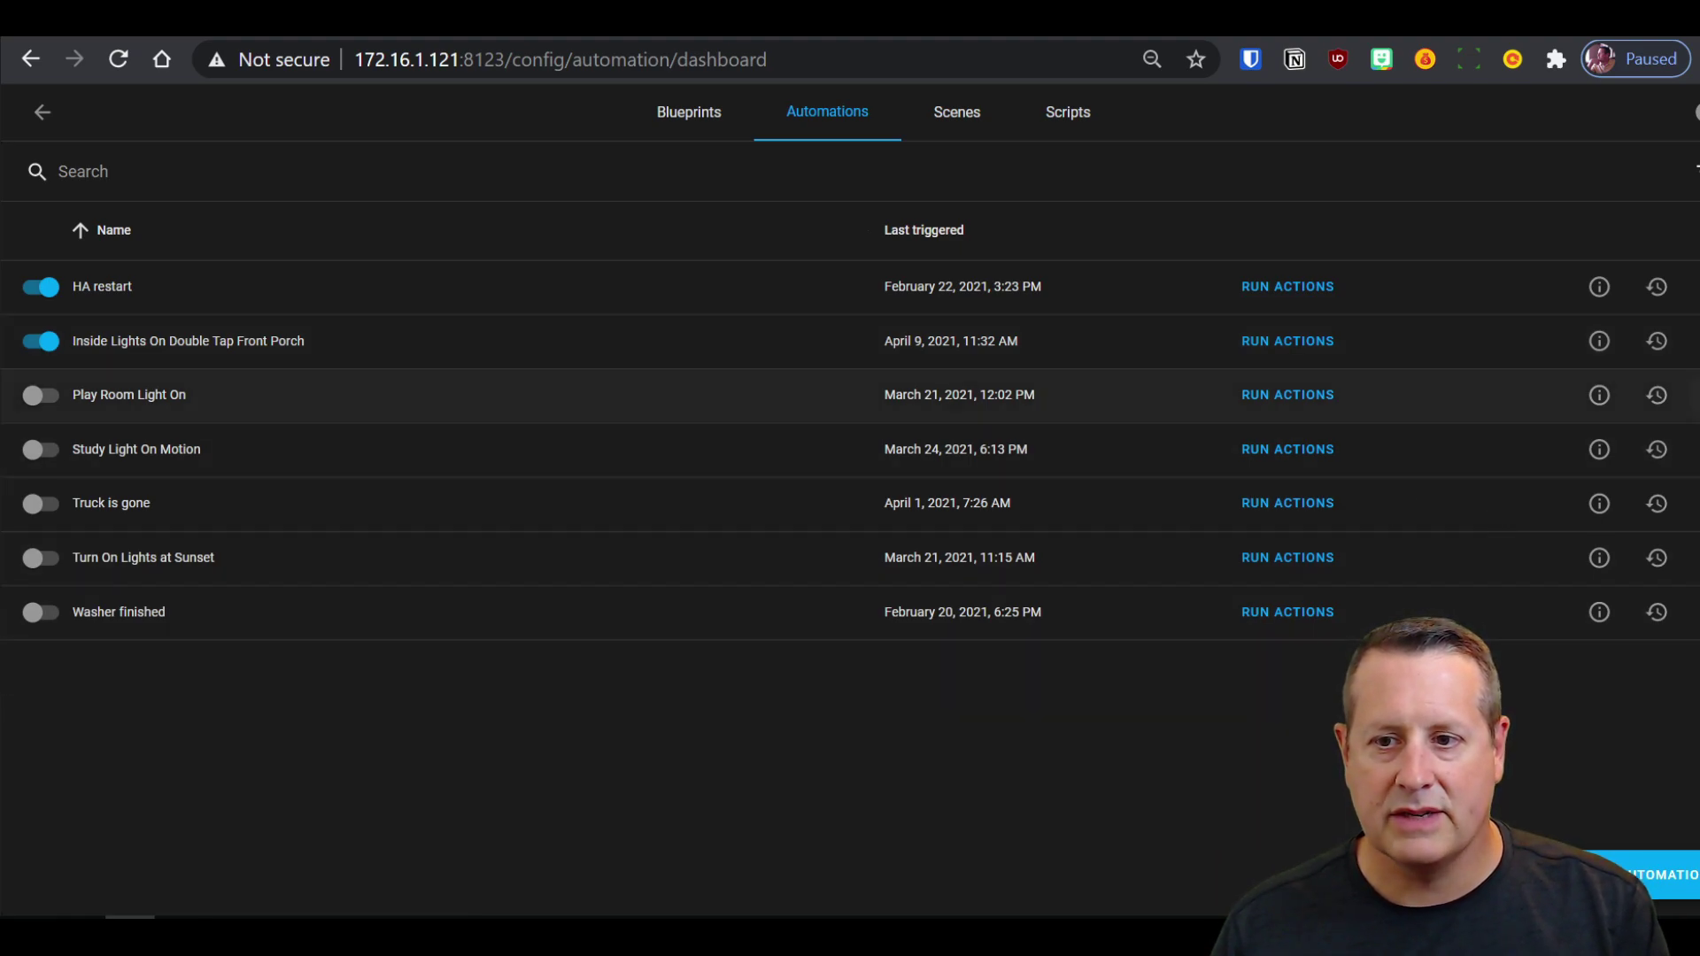
Step: Open the Inside Lights On Double Tap Front Porch automation and view its zwave_js_event trigger
left_click(1018, 341)
scroll(541, 620, "down", 6)
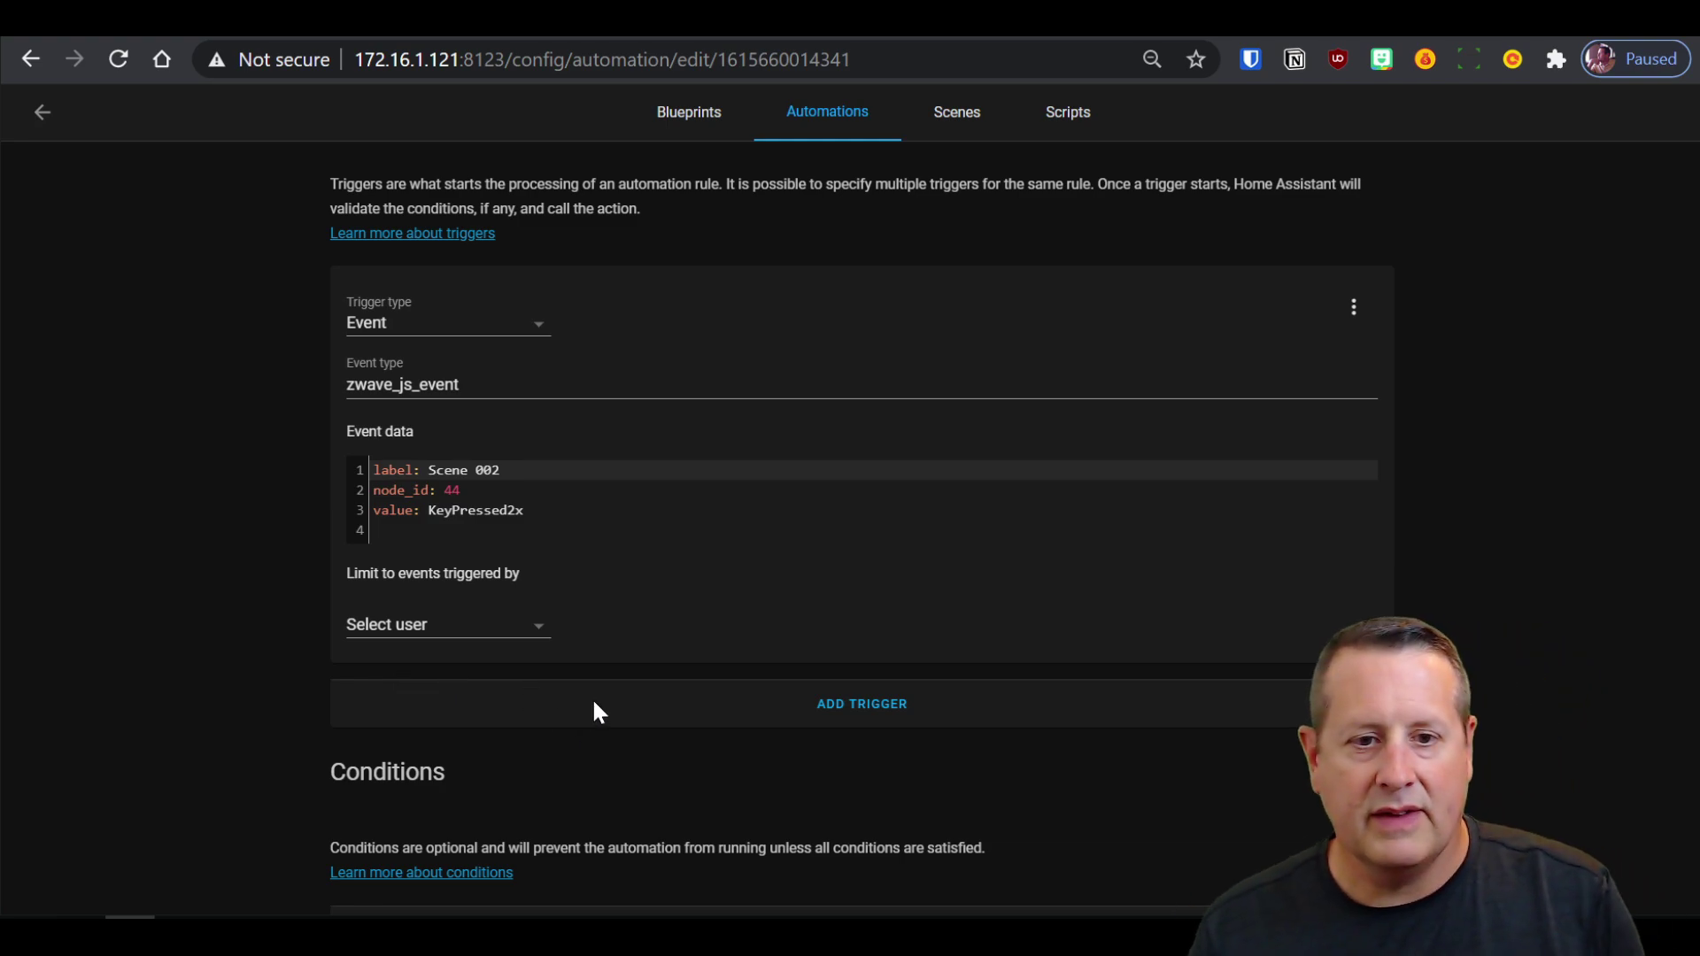
Step: Change the trigger's event type from zwave_js_event to zwave_js_value_notification and save
scroll(596, 700, "up", 3)
scroll(544, 516, "up", 3)
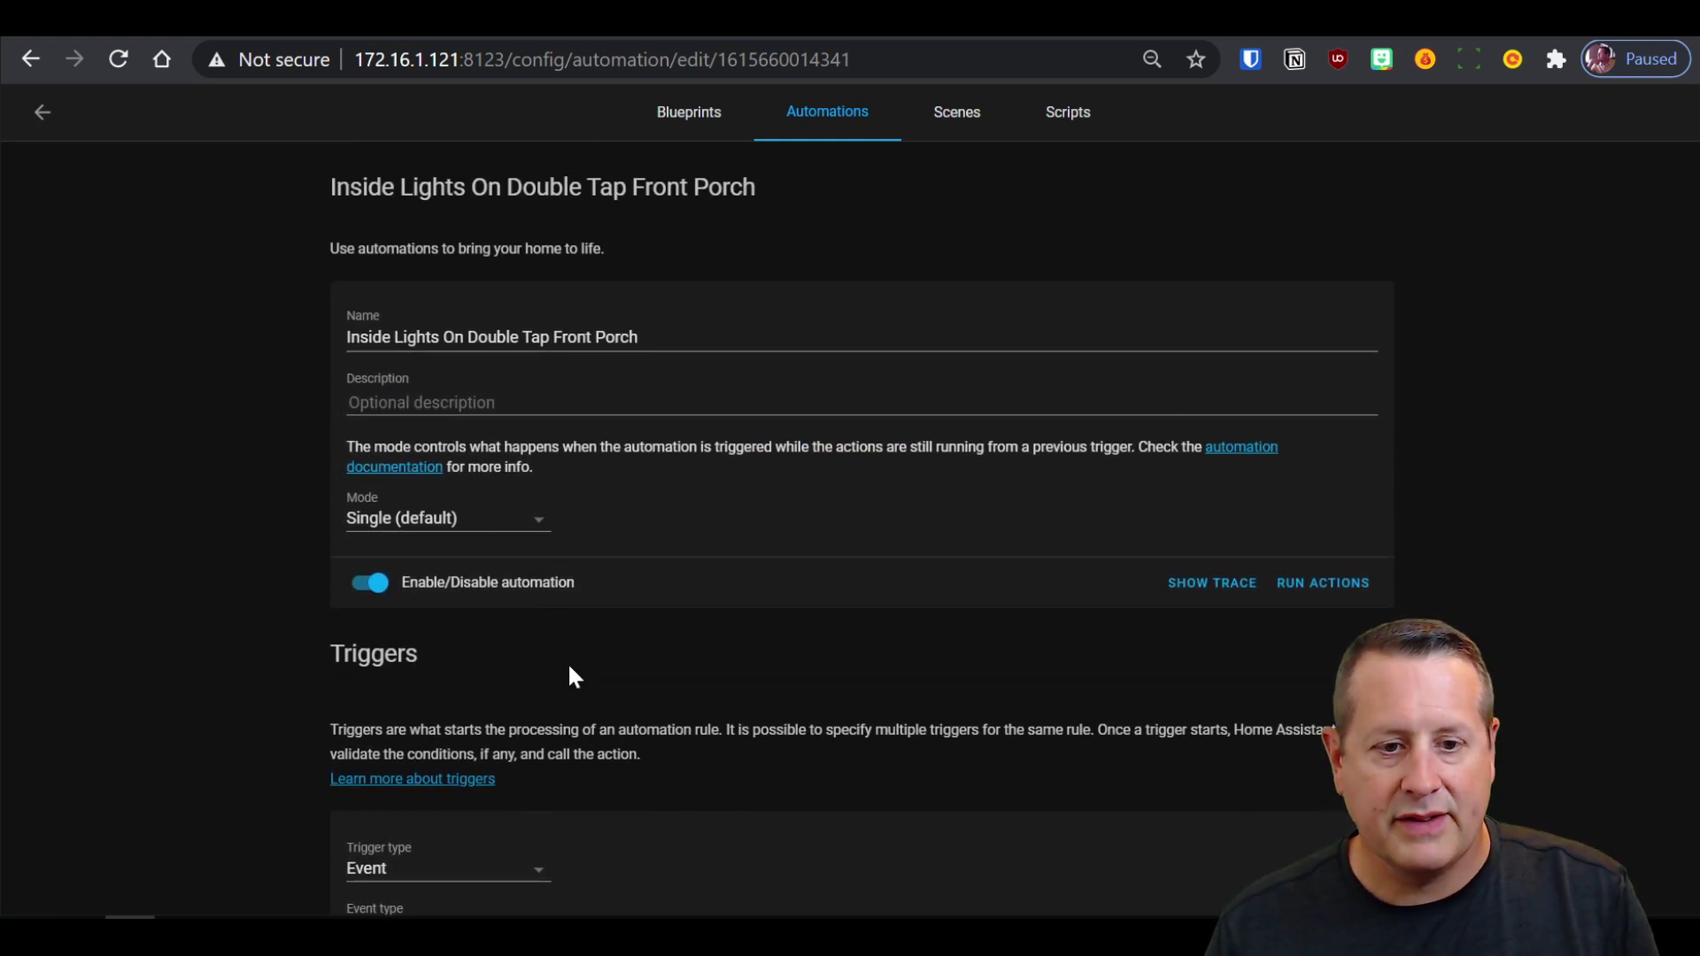
scroll(554, 691, "down", 5)
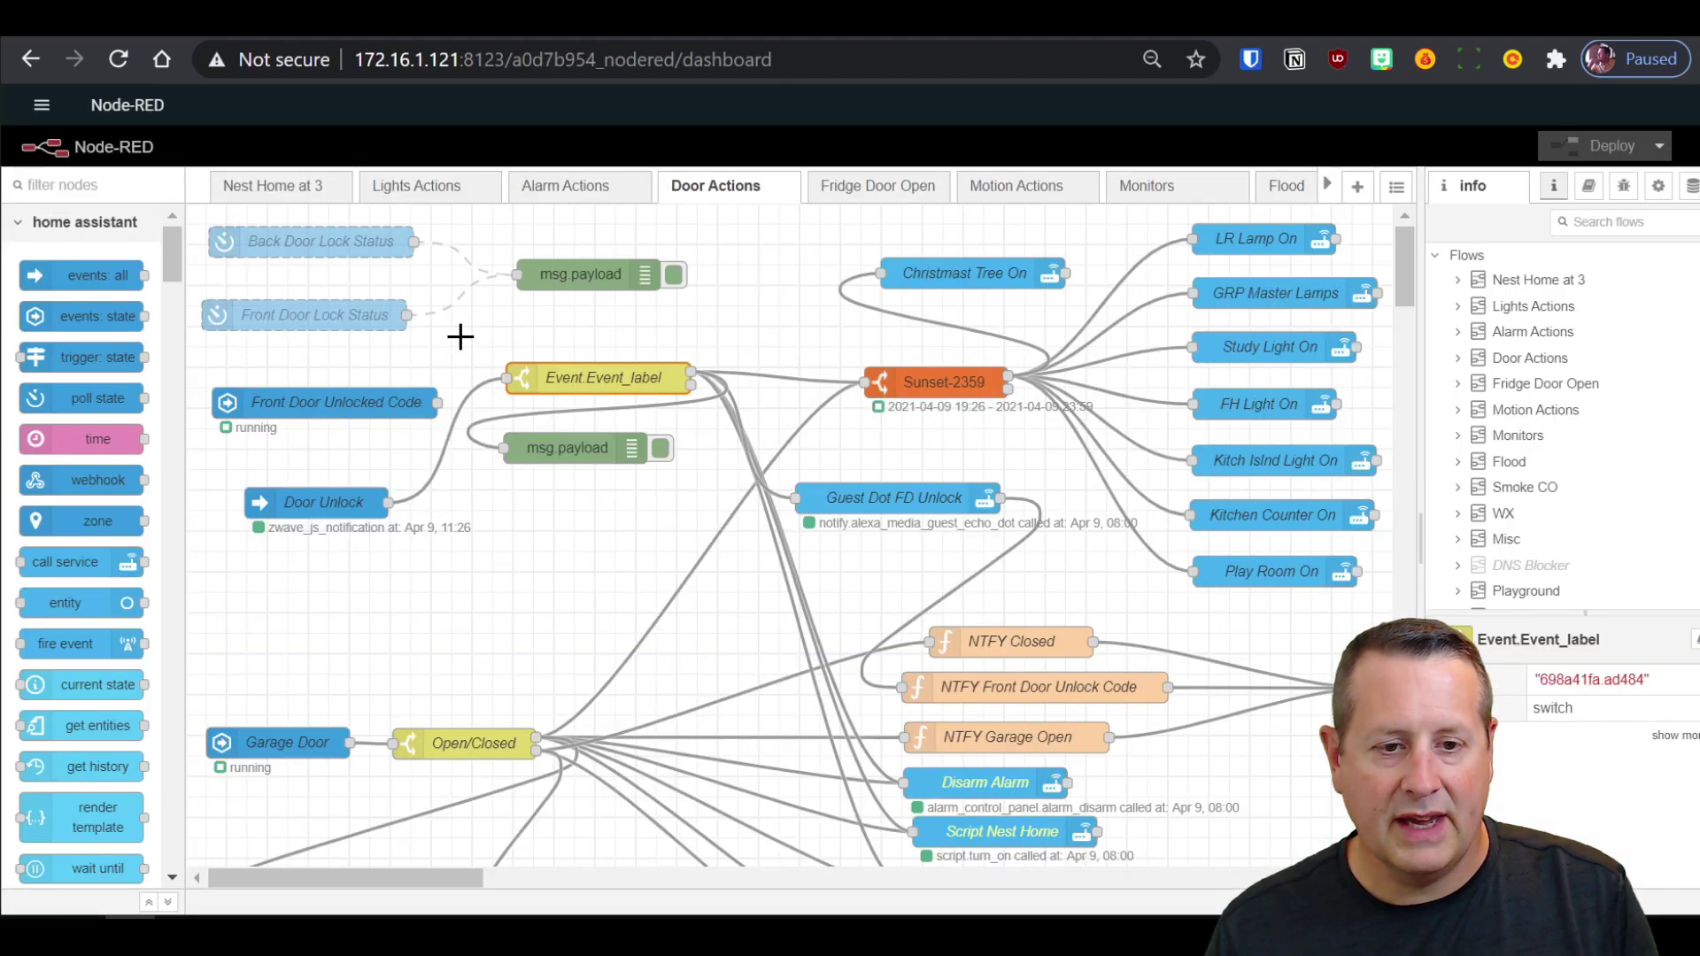
key("ctrl+Tab")
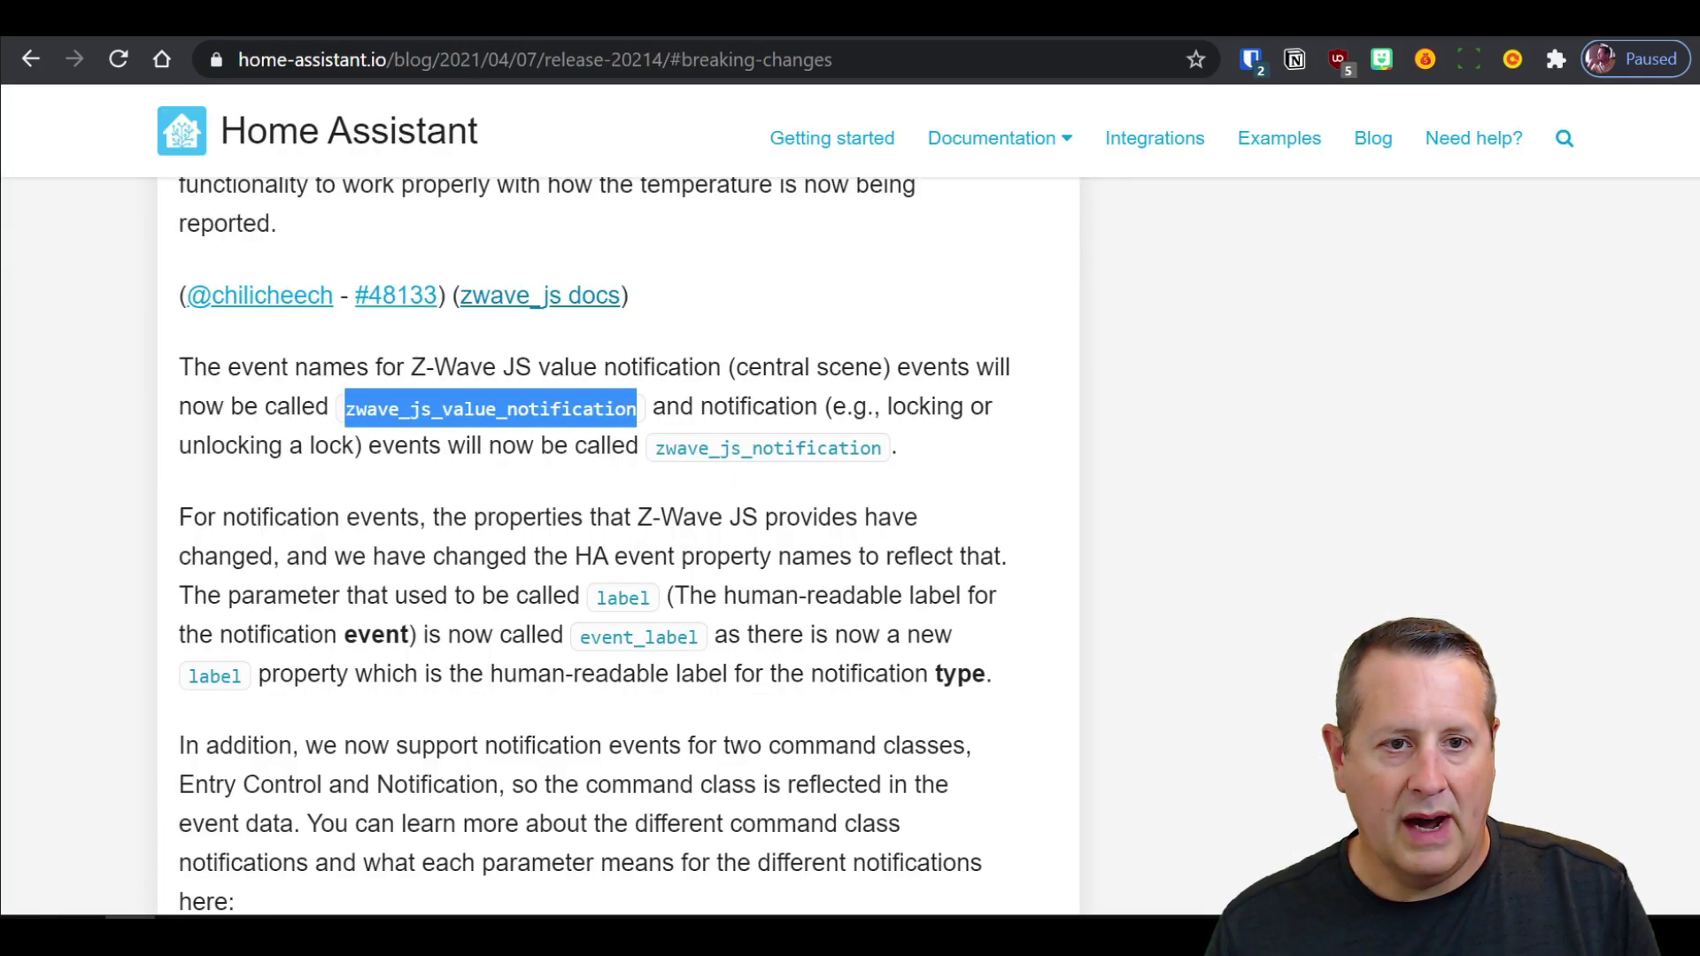
left_click(205, 33)
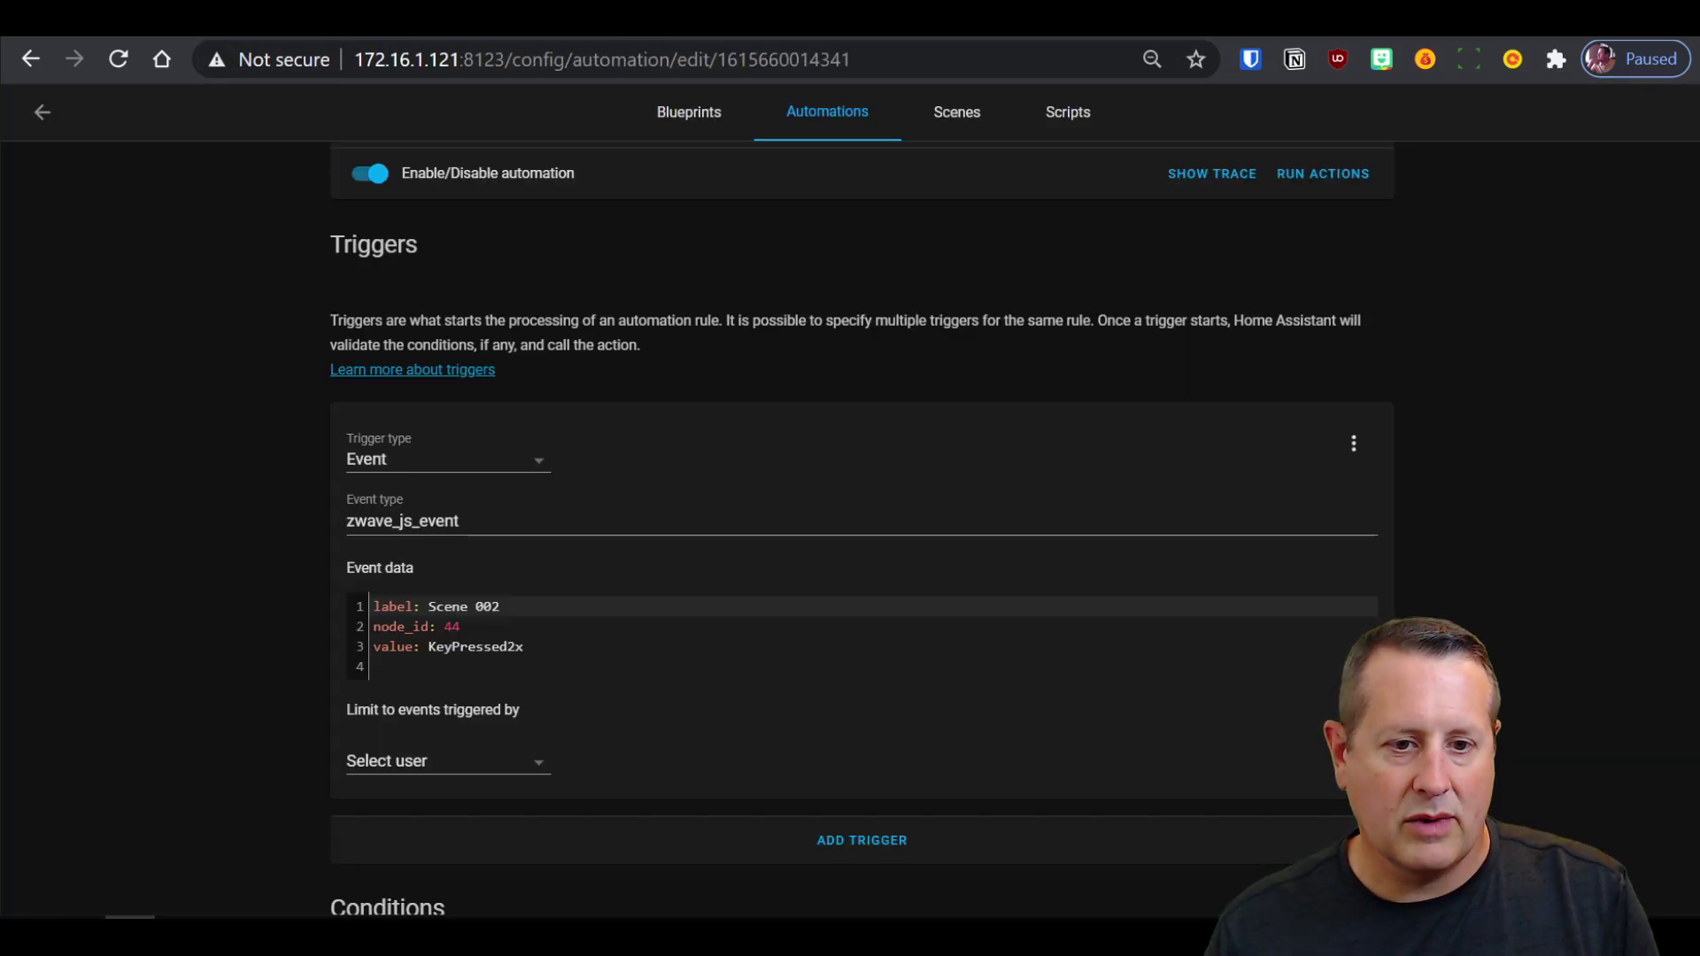
left_click(420, 521)
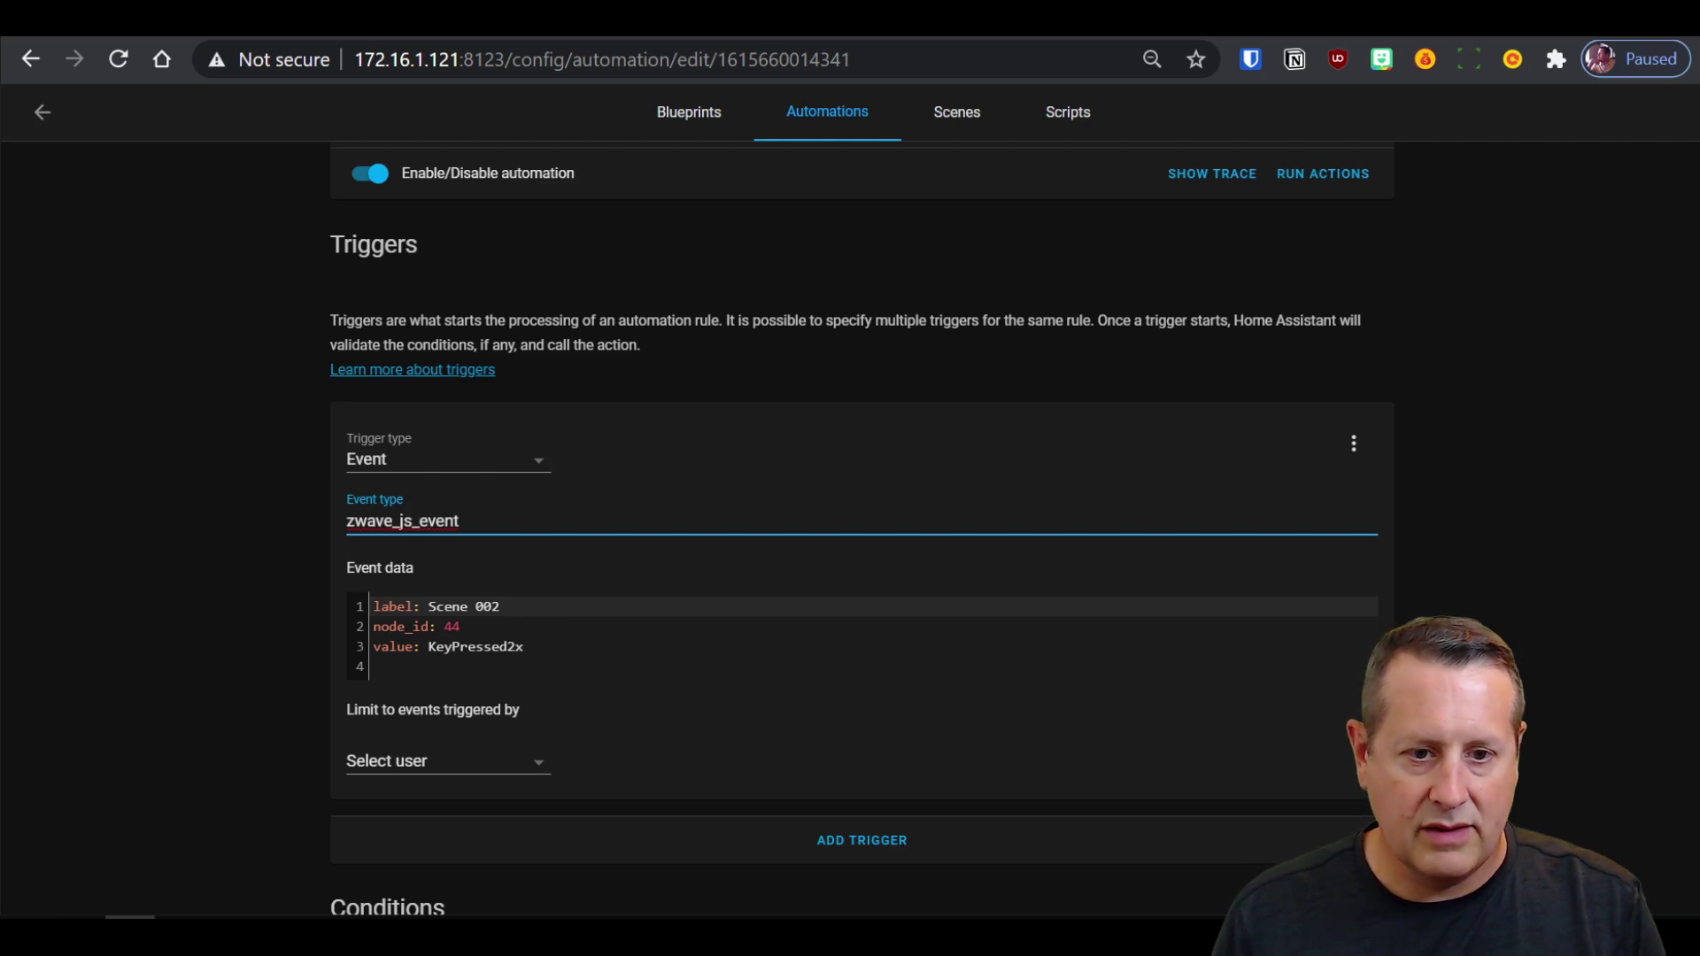
type("value")
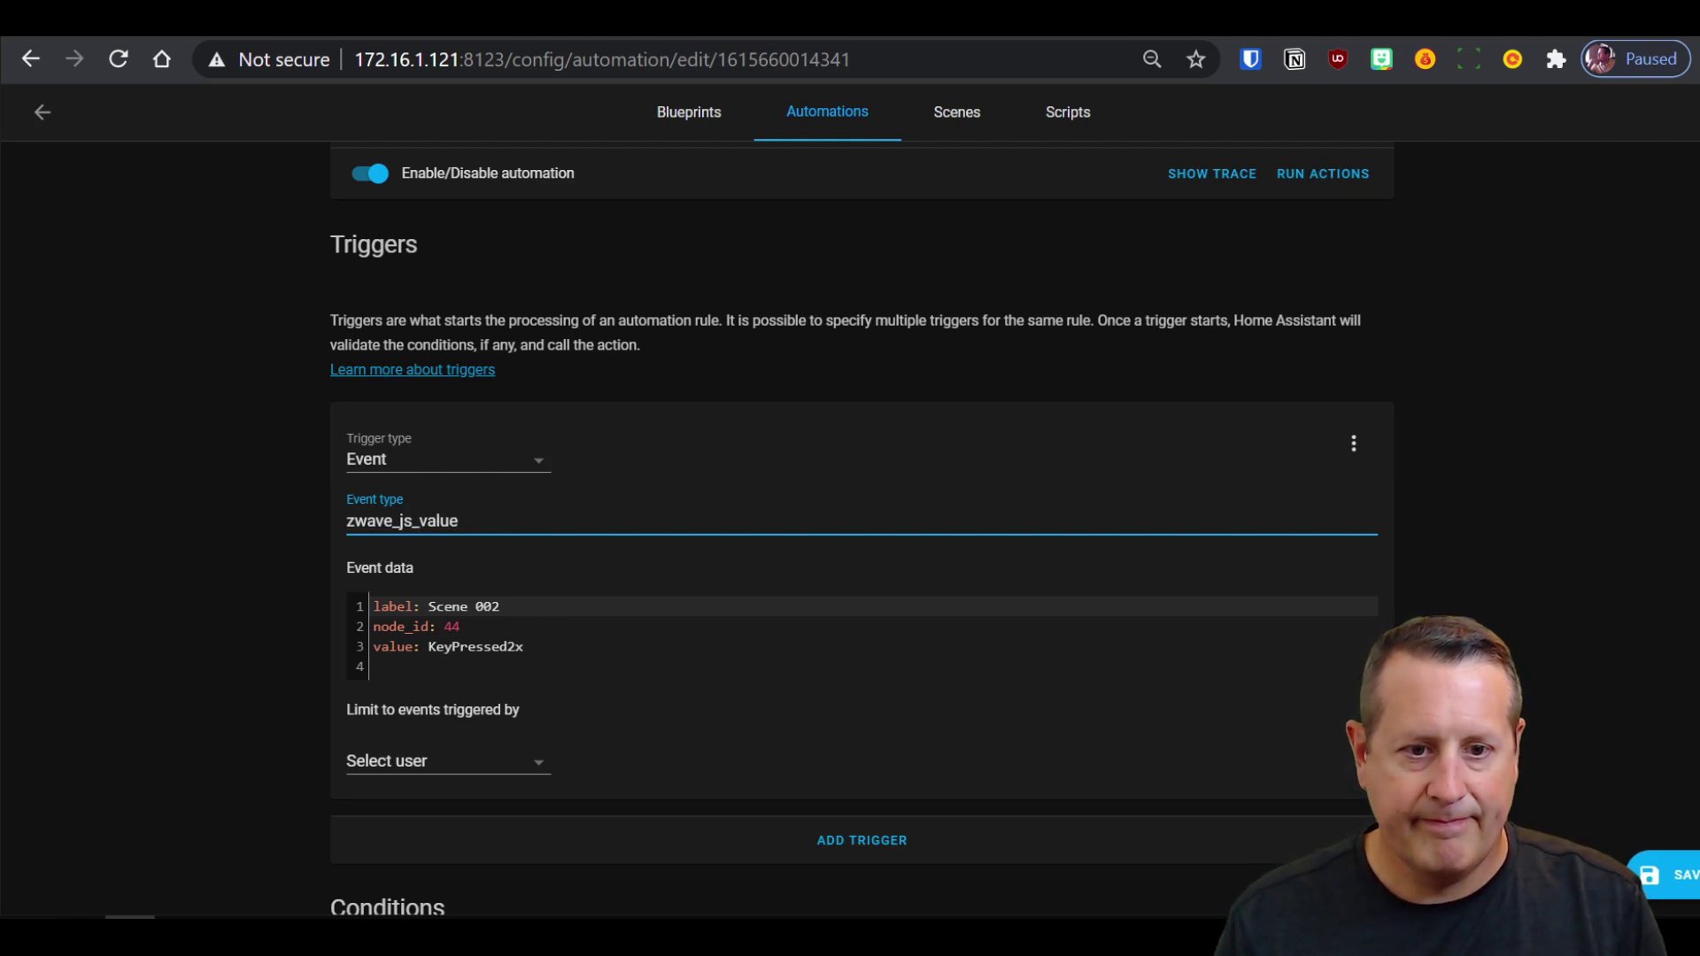
type("notification")
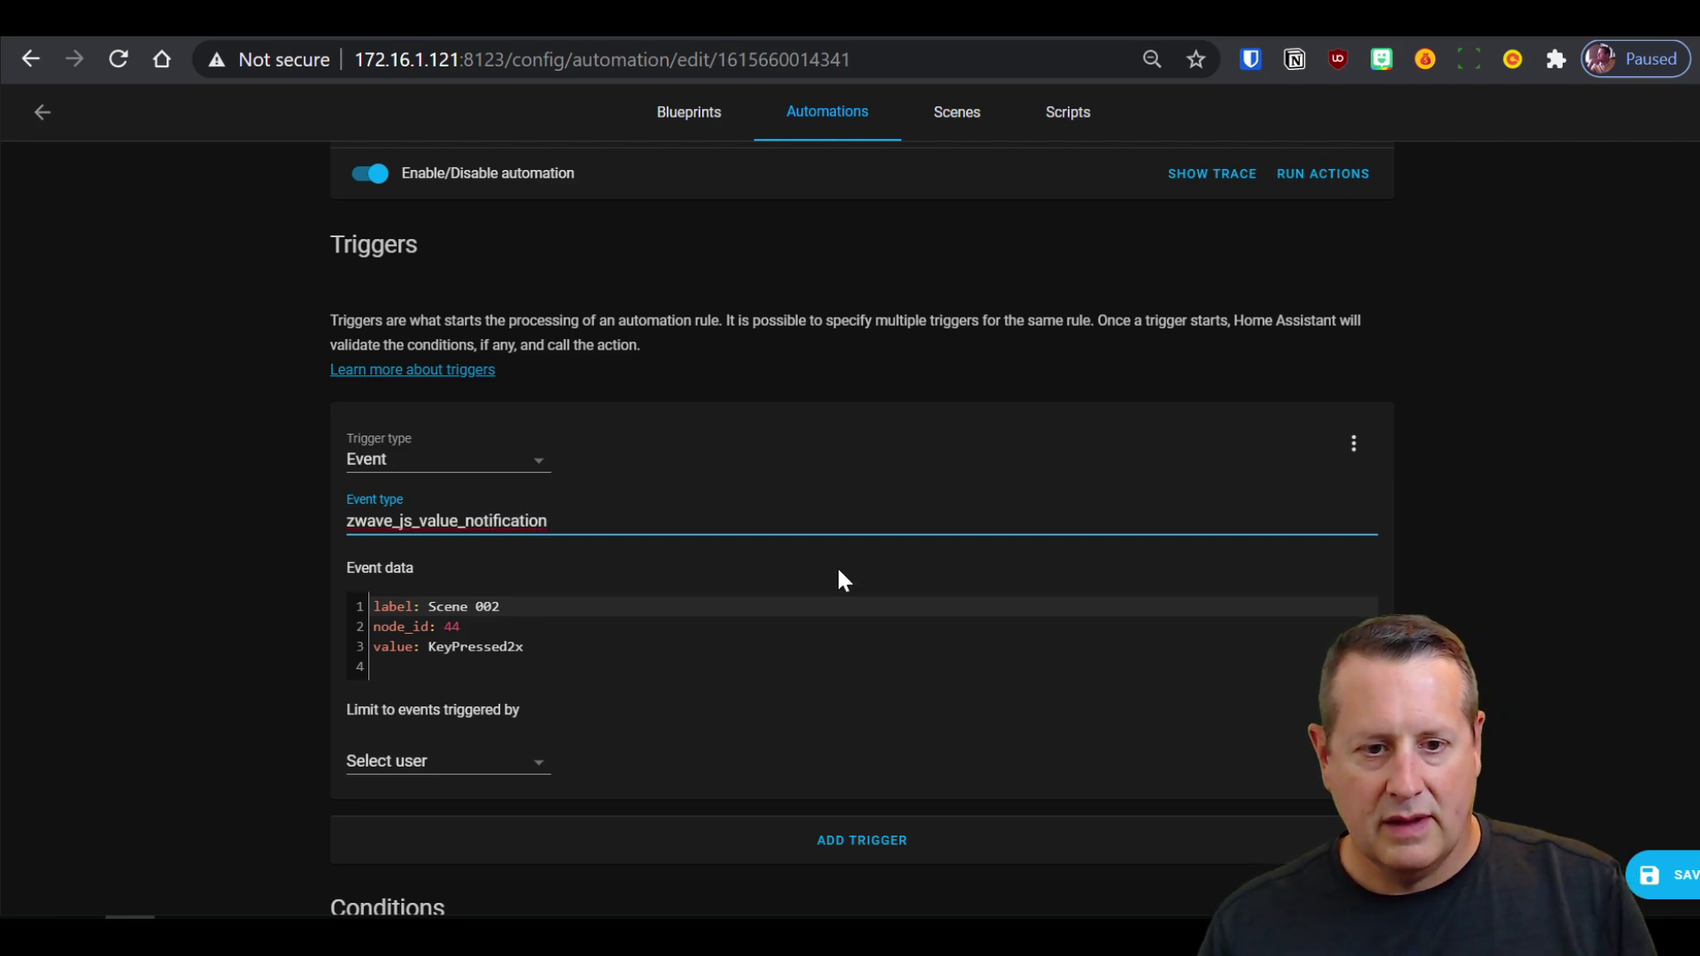
left_click(1664, 874)
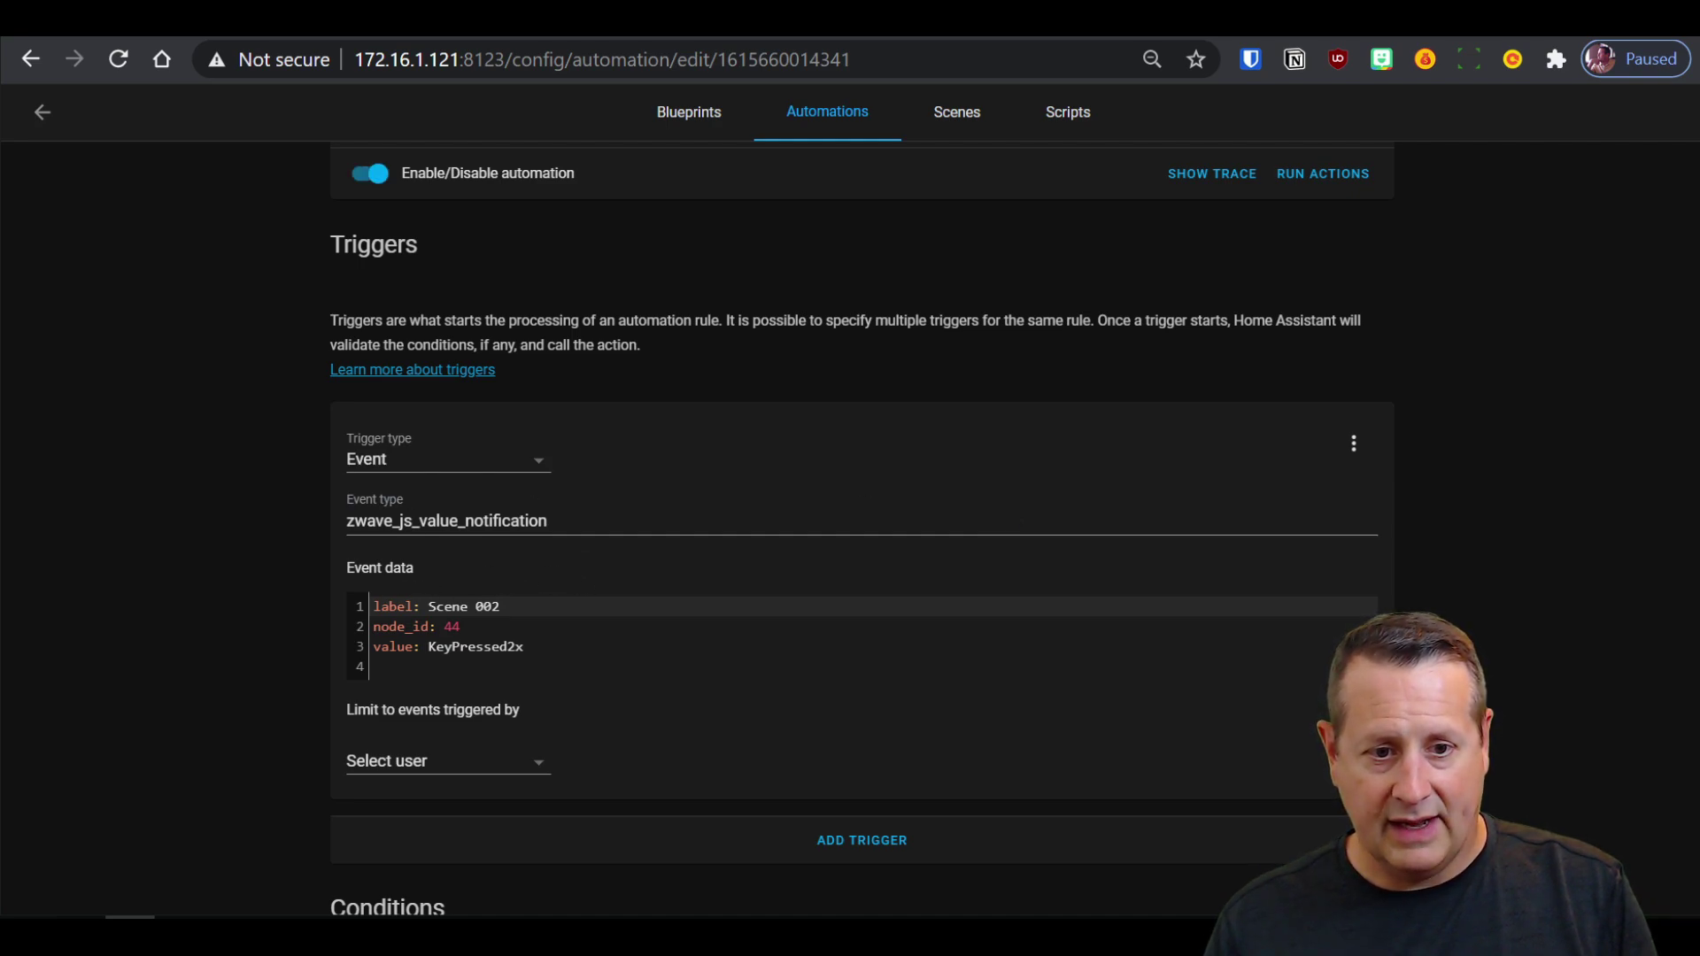
scroll(483, 635, "down", 8)
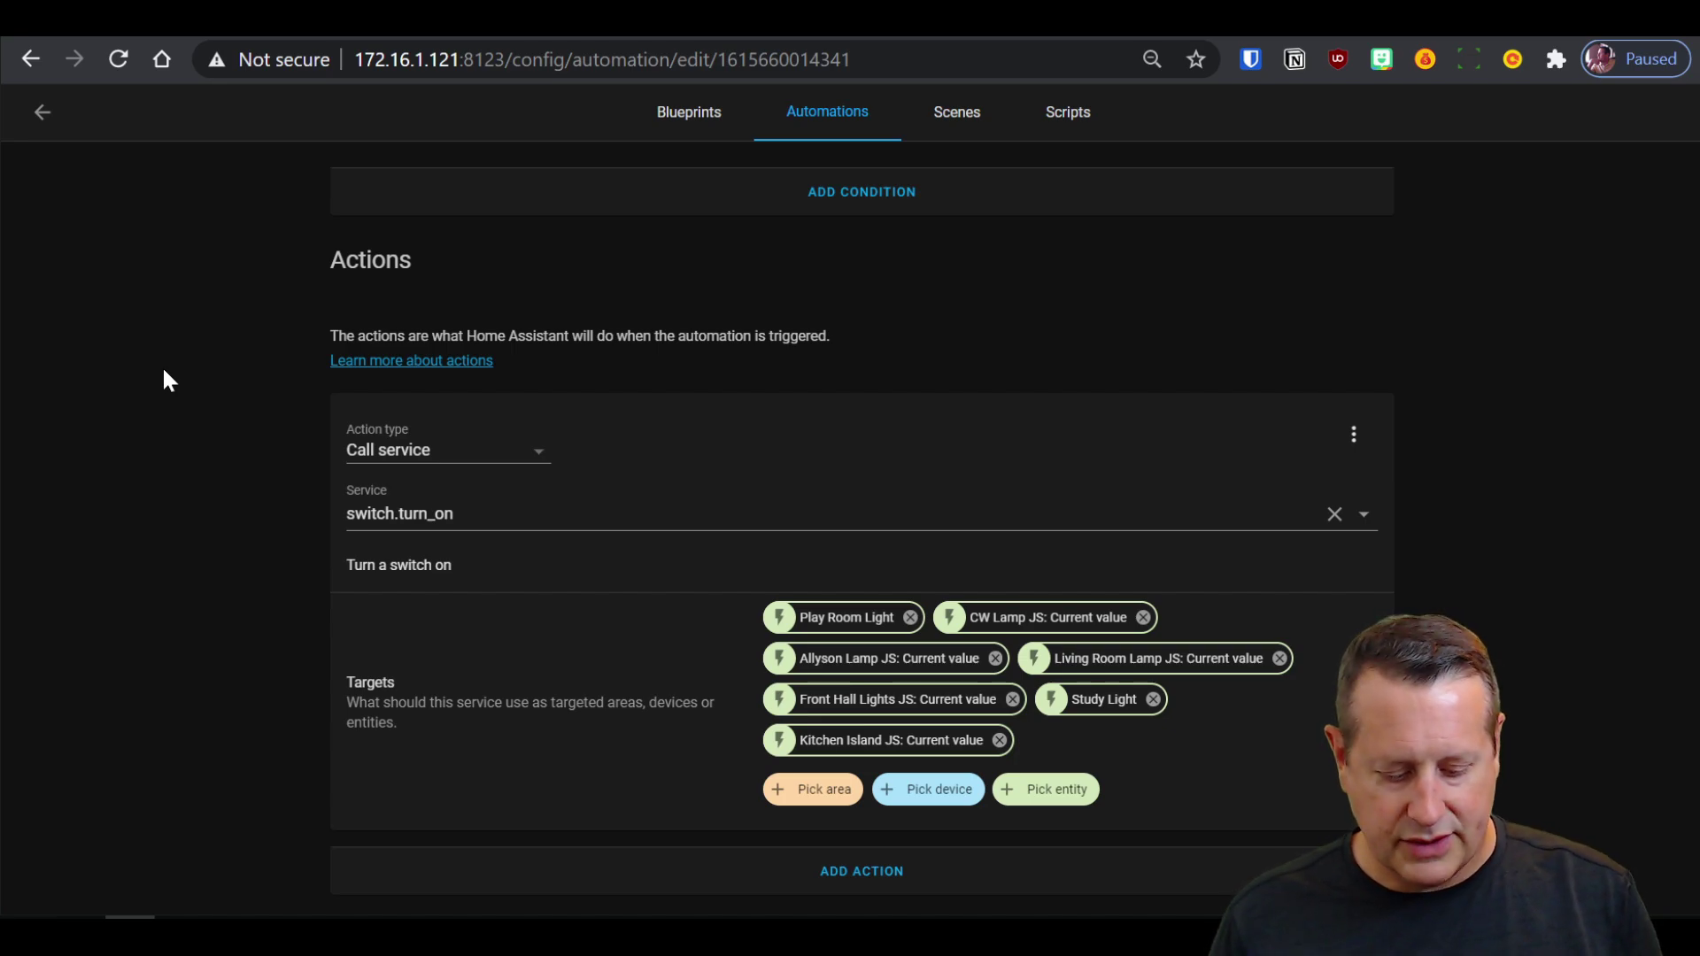
Step: In Developer Tools > Events, subscribe to zwave_js_notification and start listening
type("cdeve")
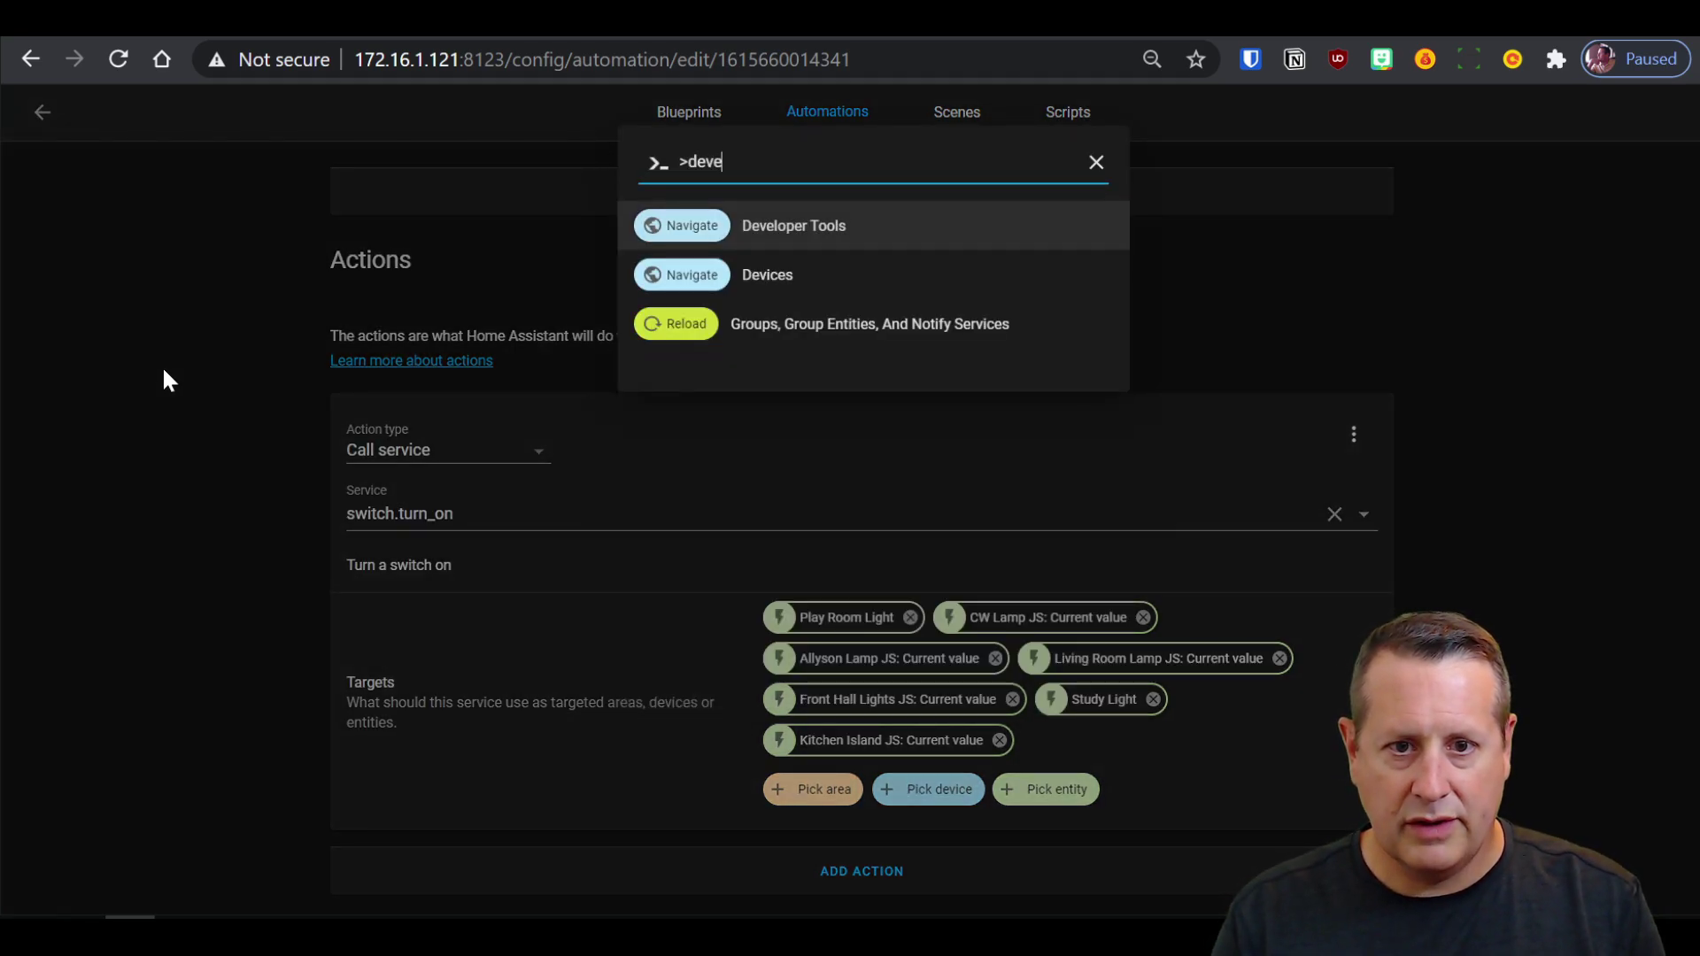
type("l")
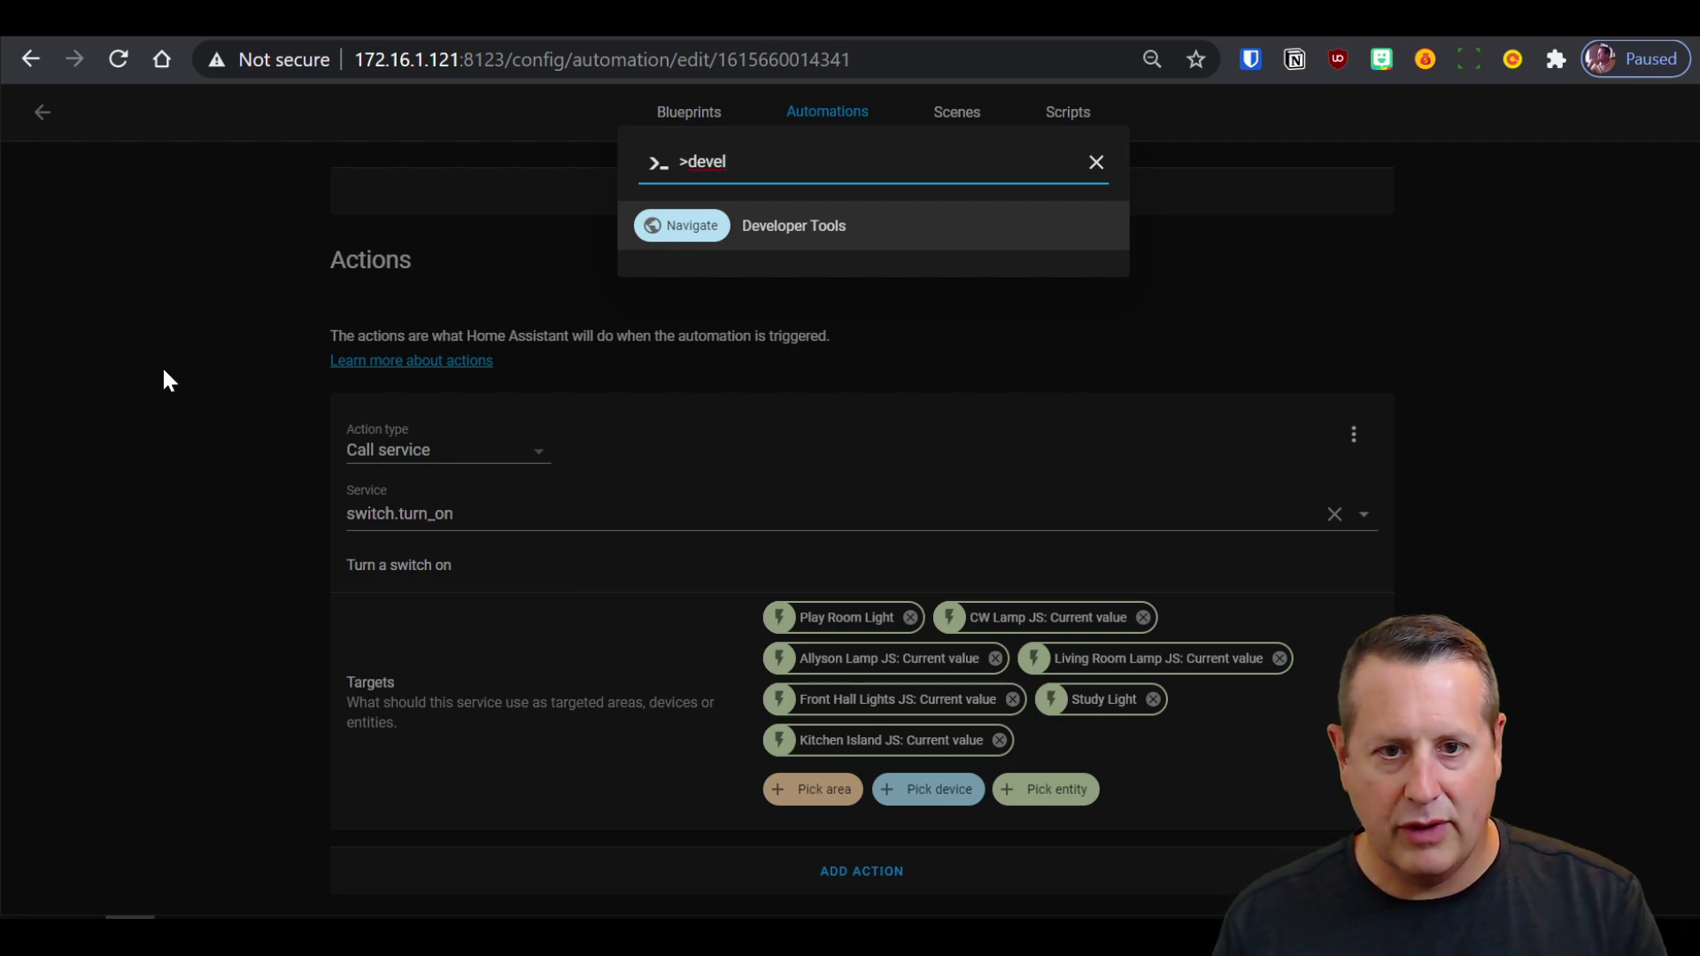
key("Return")
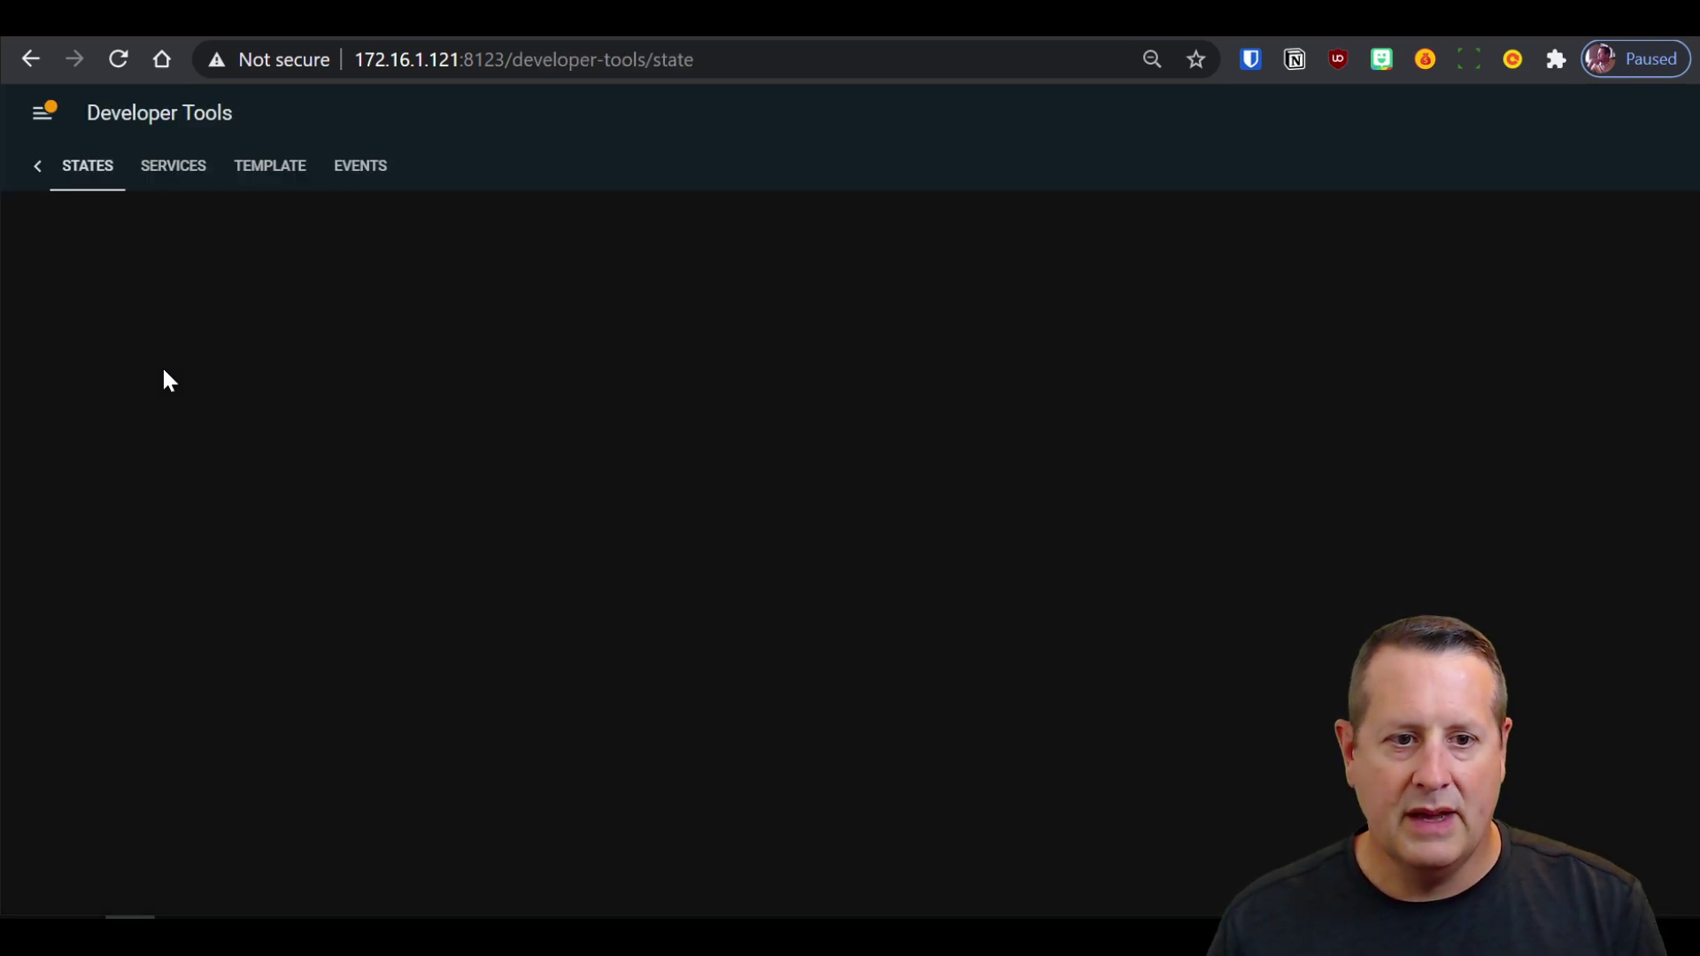
left_click(342, 177)
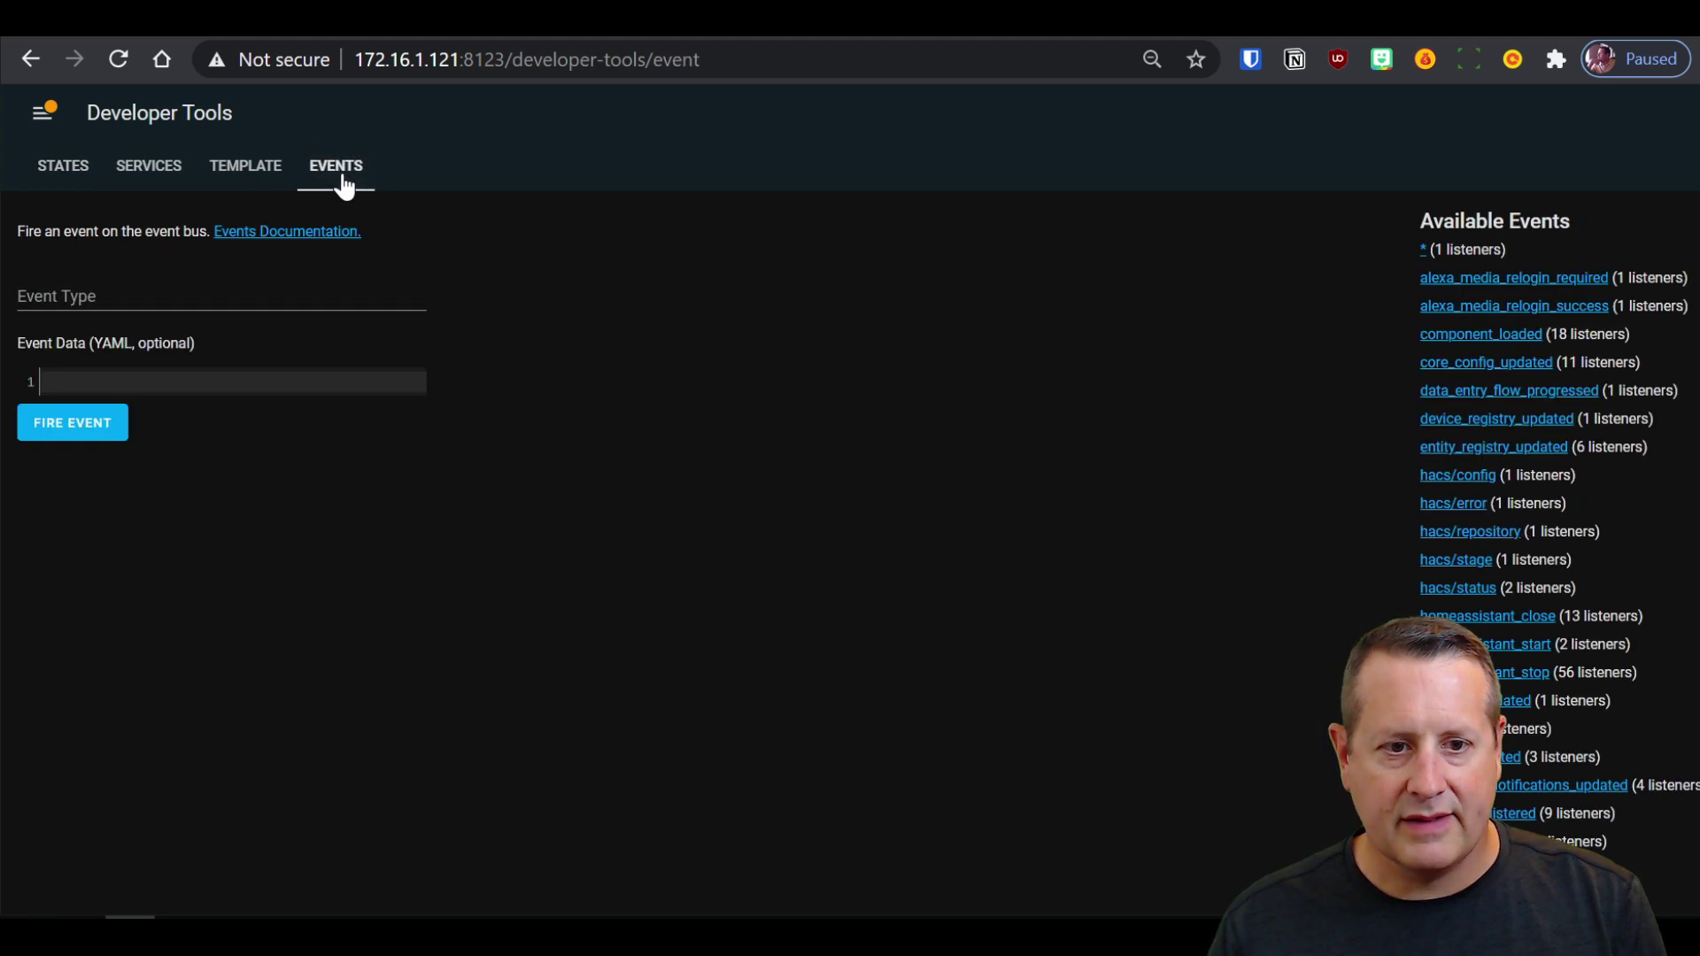
scroll(709, 626, "down", 4)
left_click(549, 860)
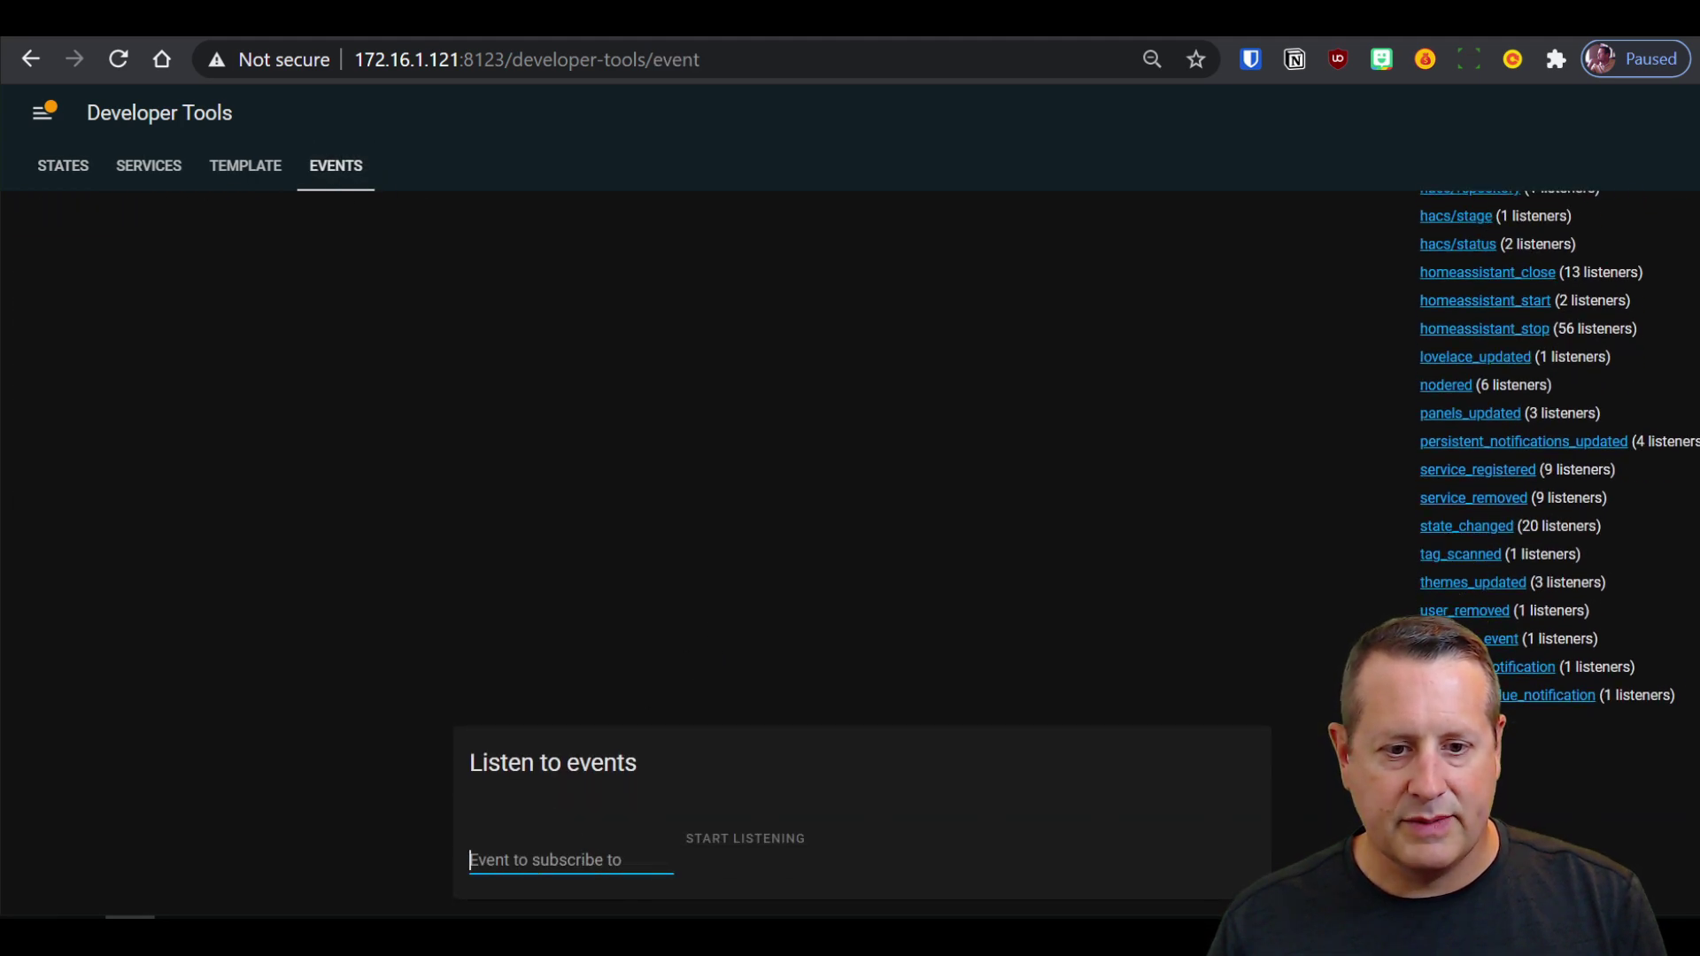
type("zwav")
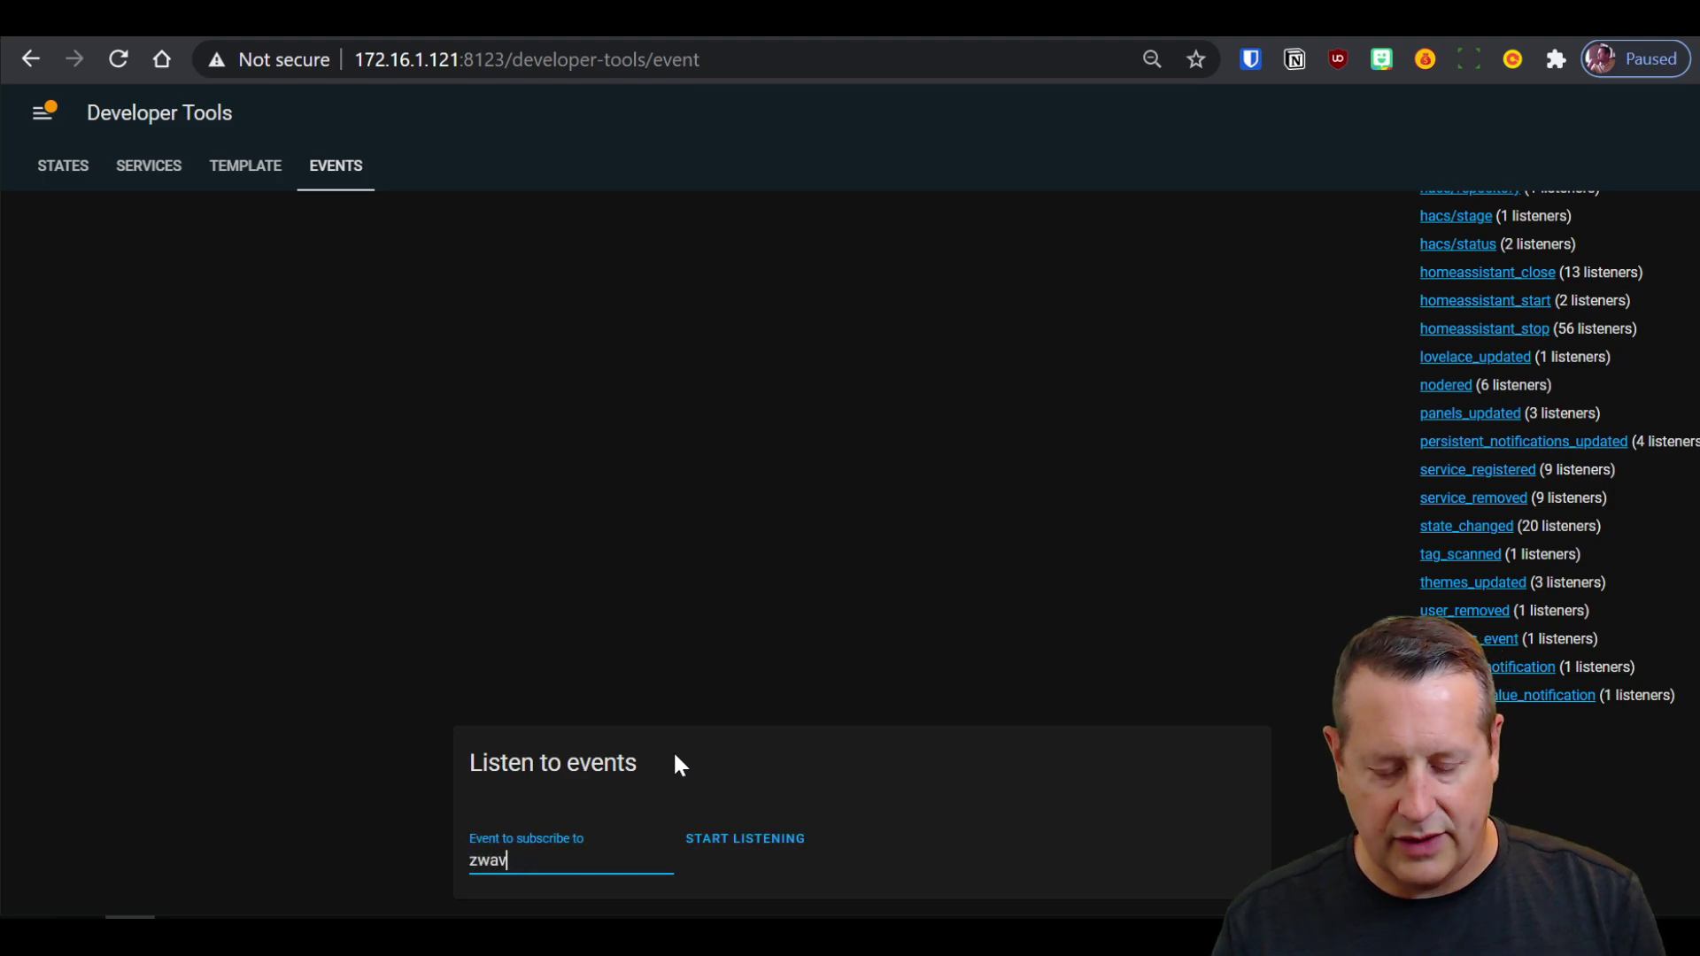
type("e_js")
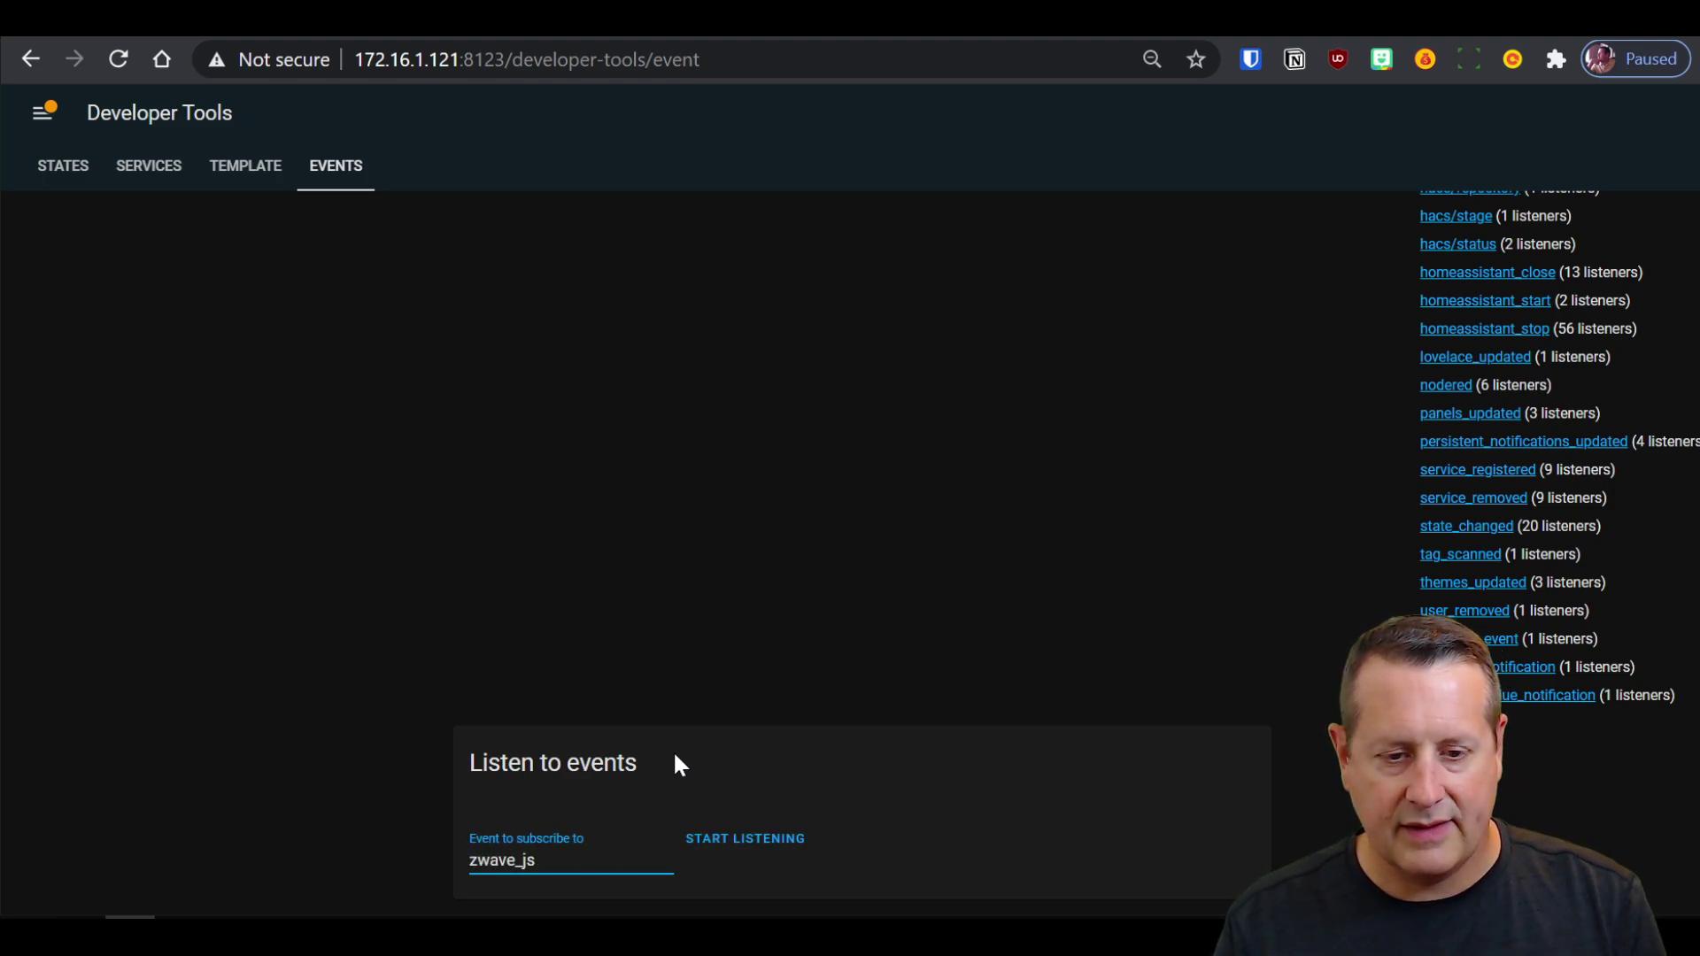
type("_notific")
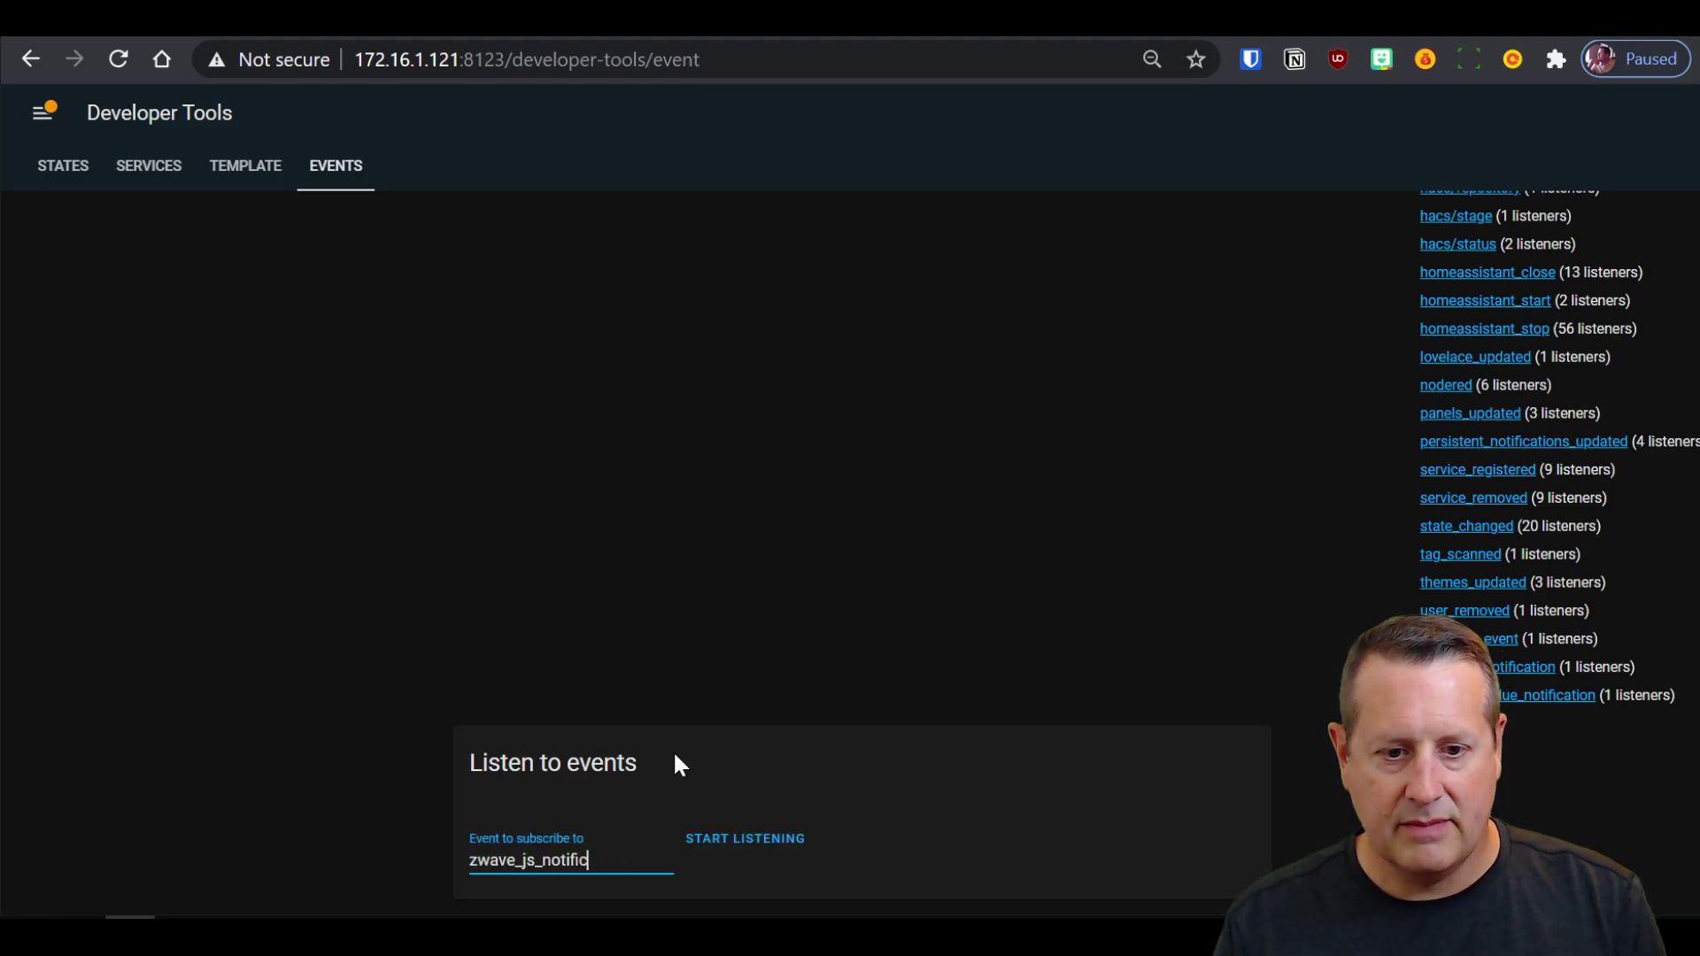
type("ation")
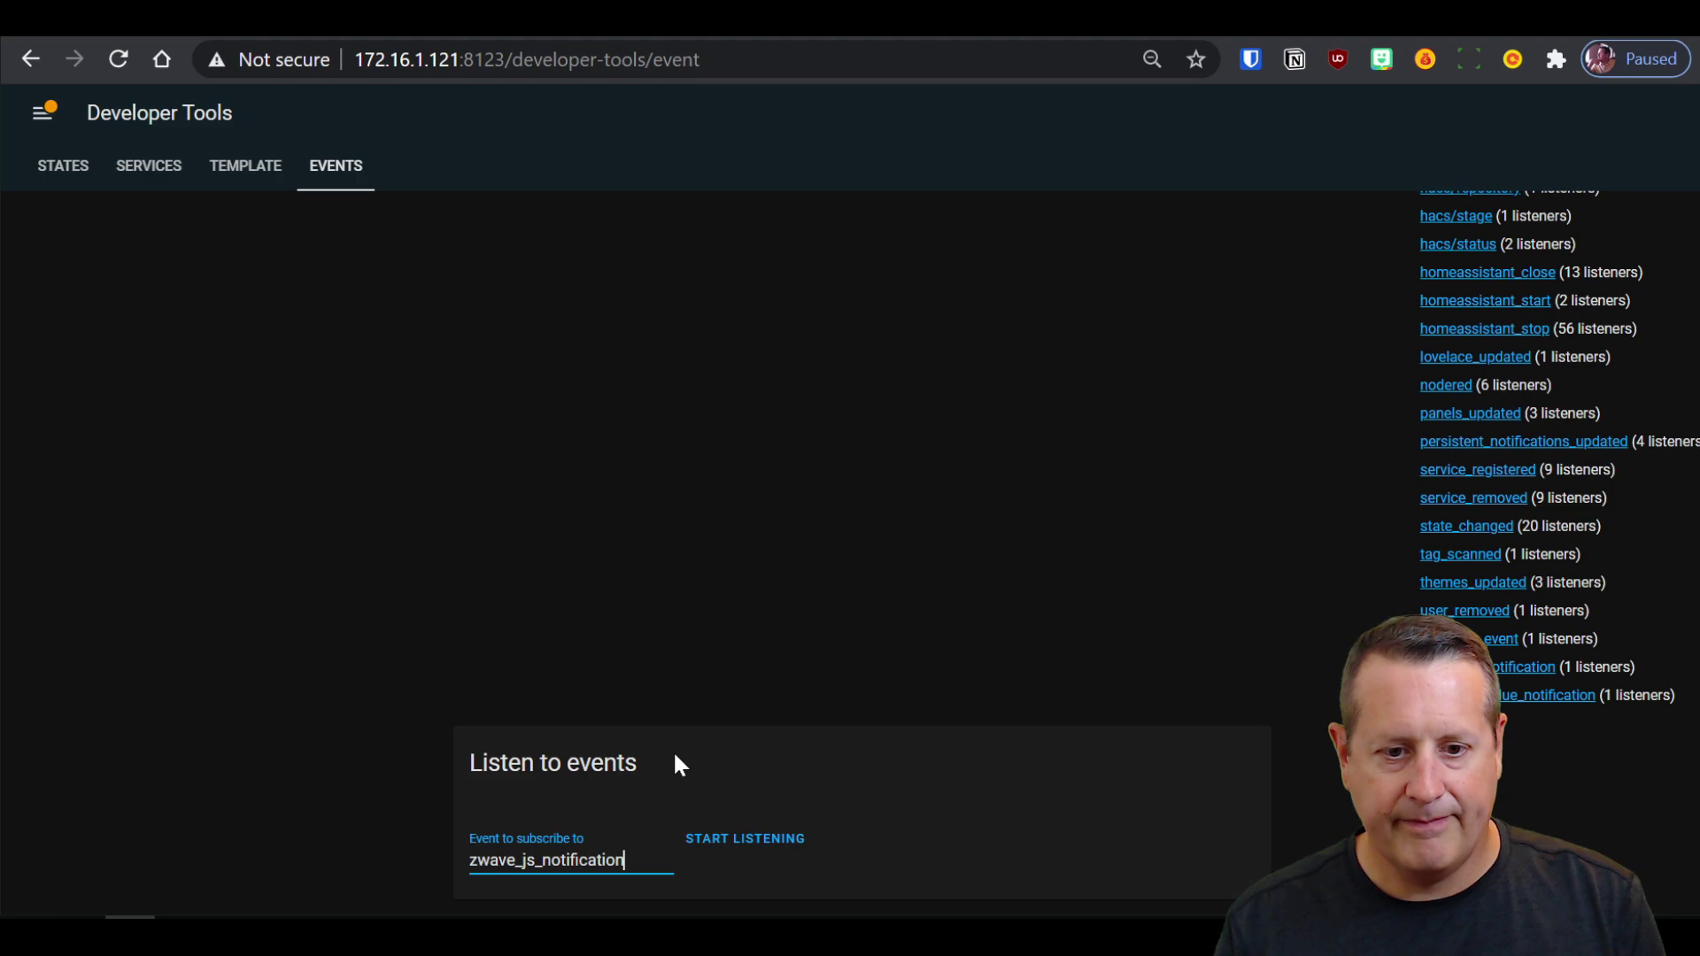
left_click(799, 859)
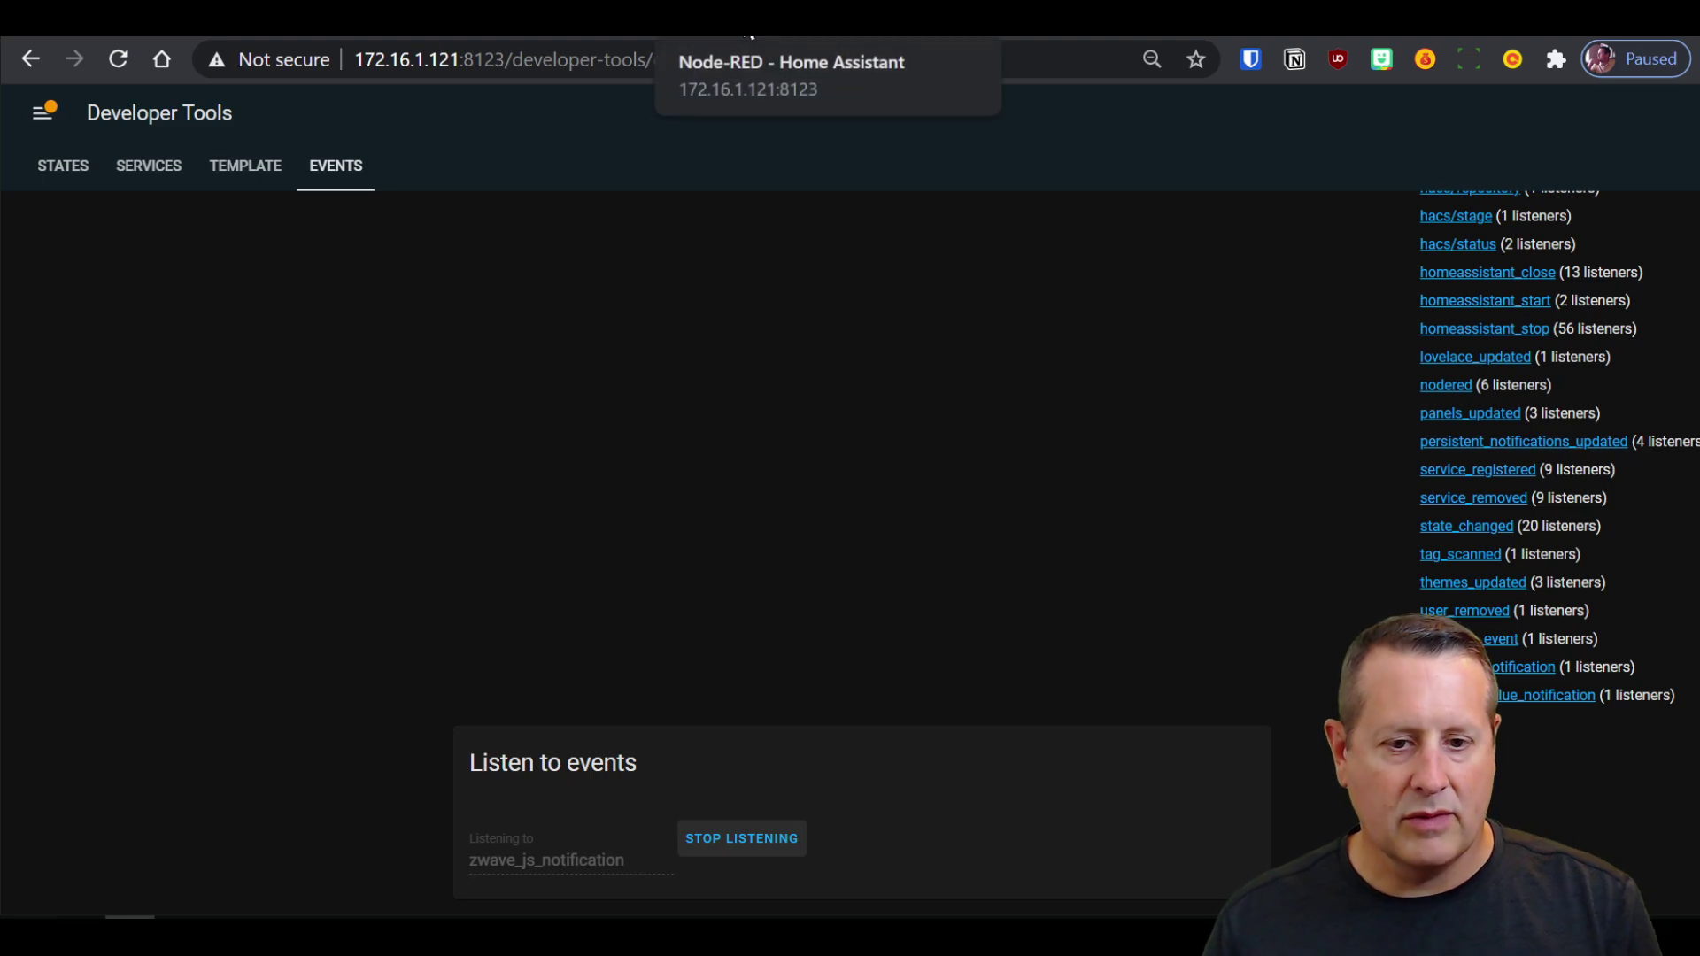
Step: Find the captured zwave_js_notification event and mark its event_label "RF unlock operation" line
left_click(751, 36)
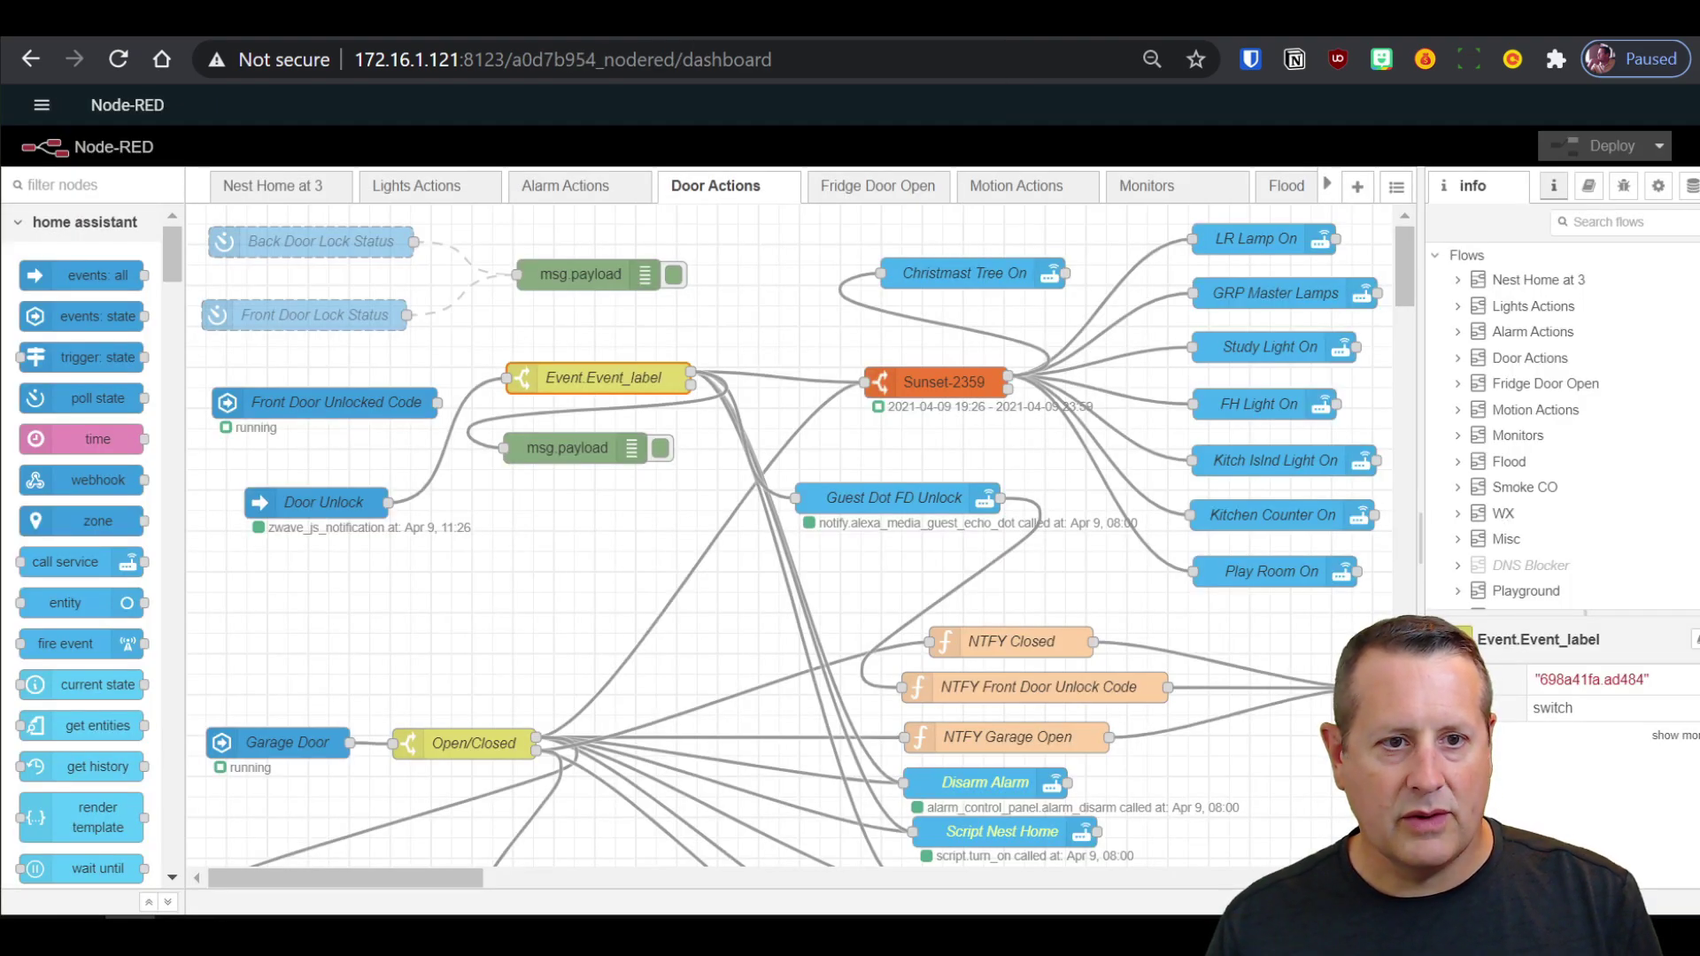
key("ctrl+Tab")
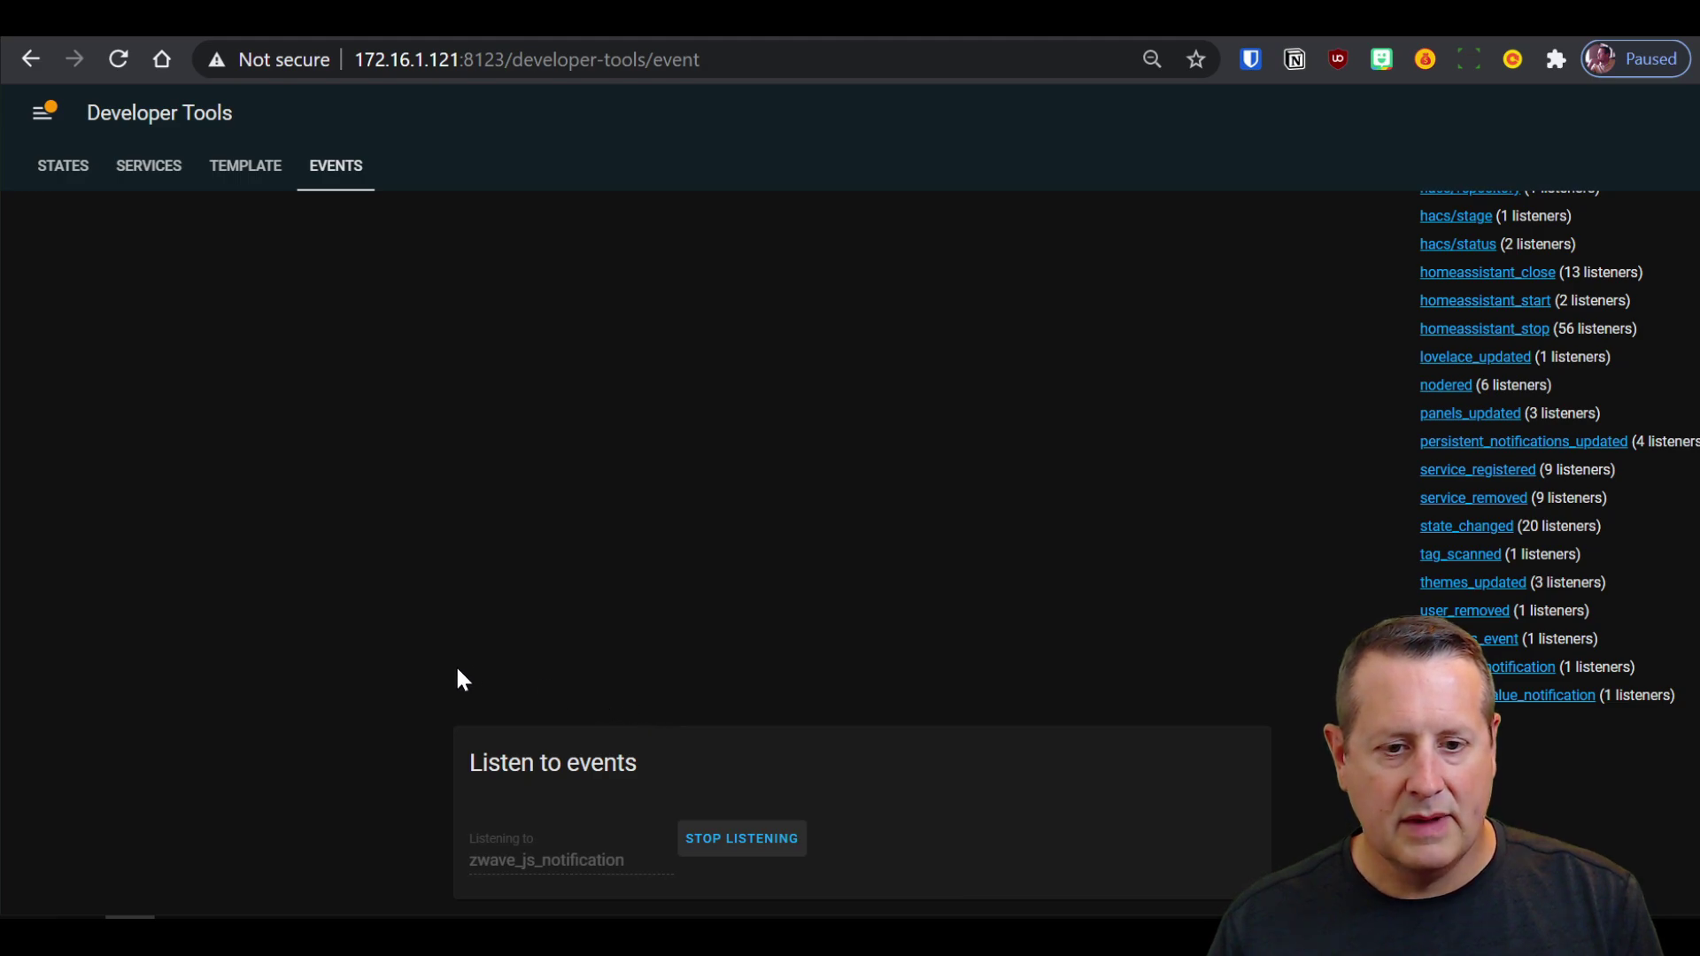
scroll(876, 752, "down", 6)
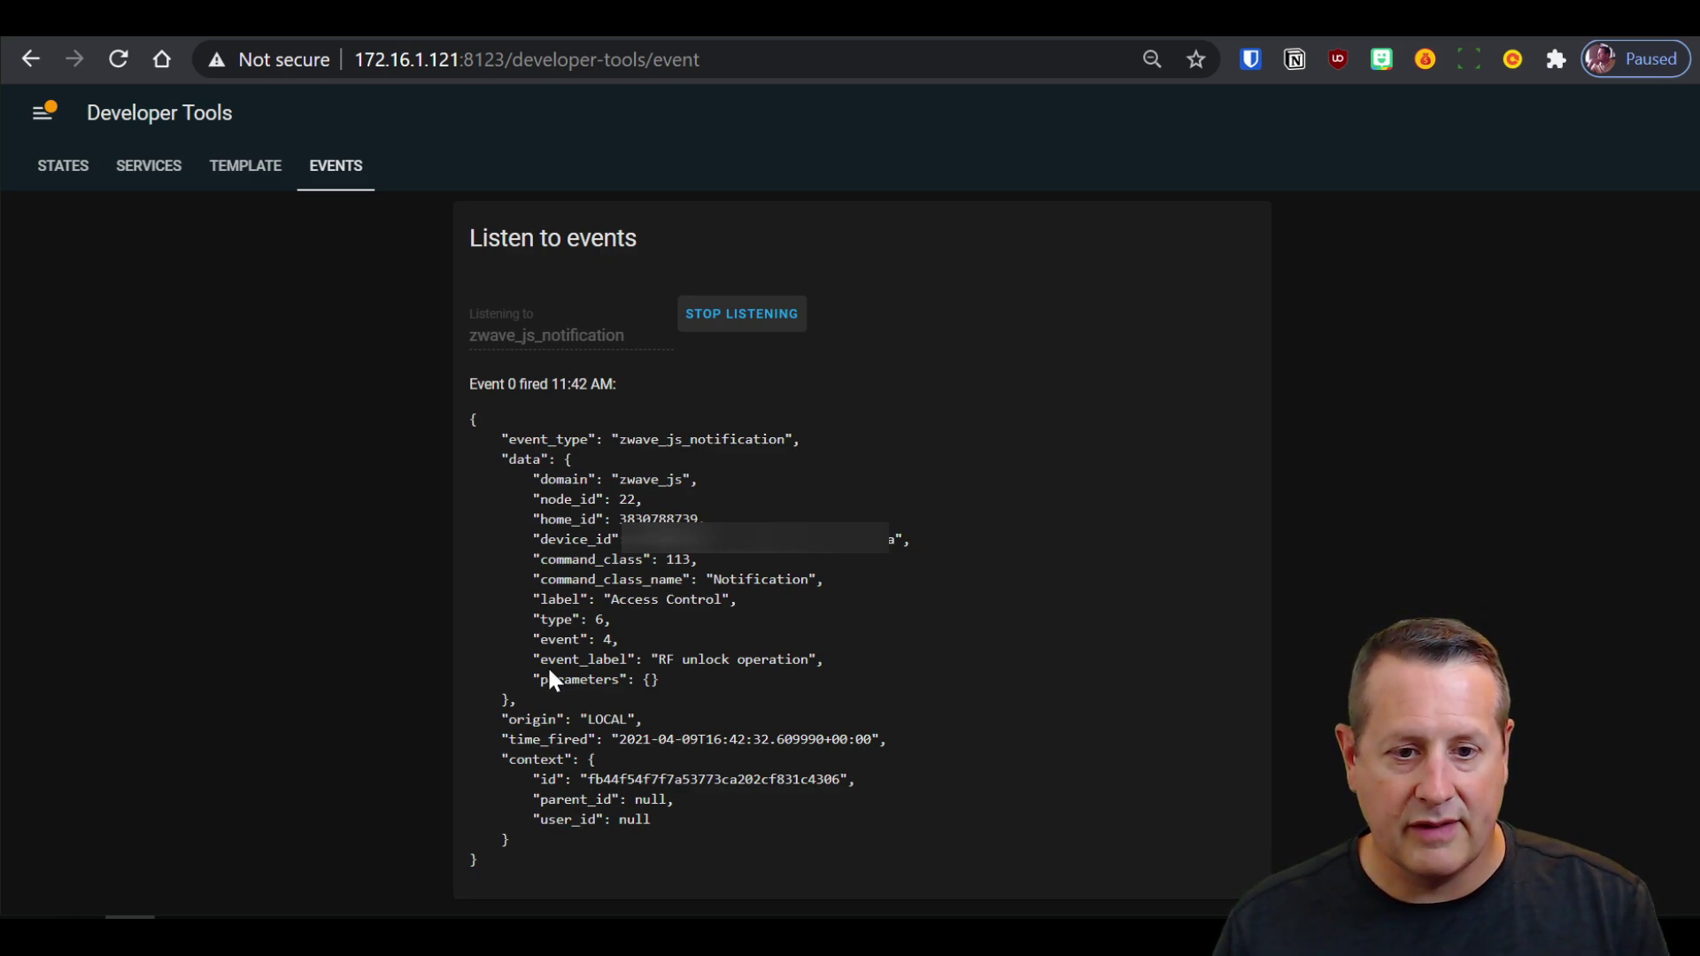
left_click_drag(540, 659, 807, 659)
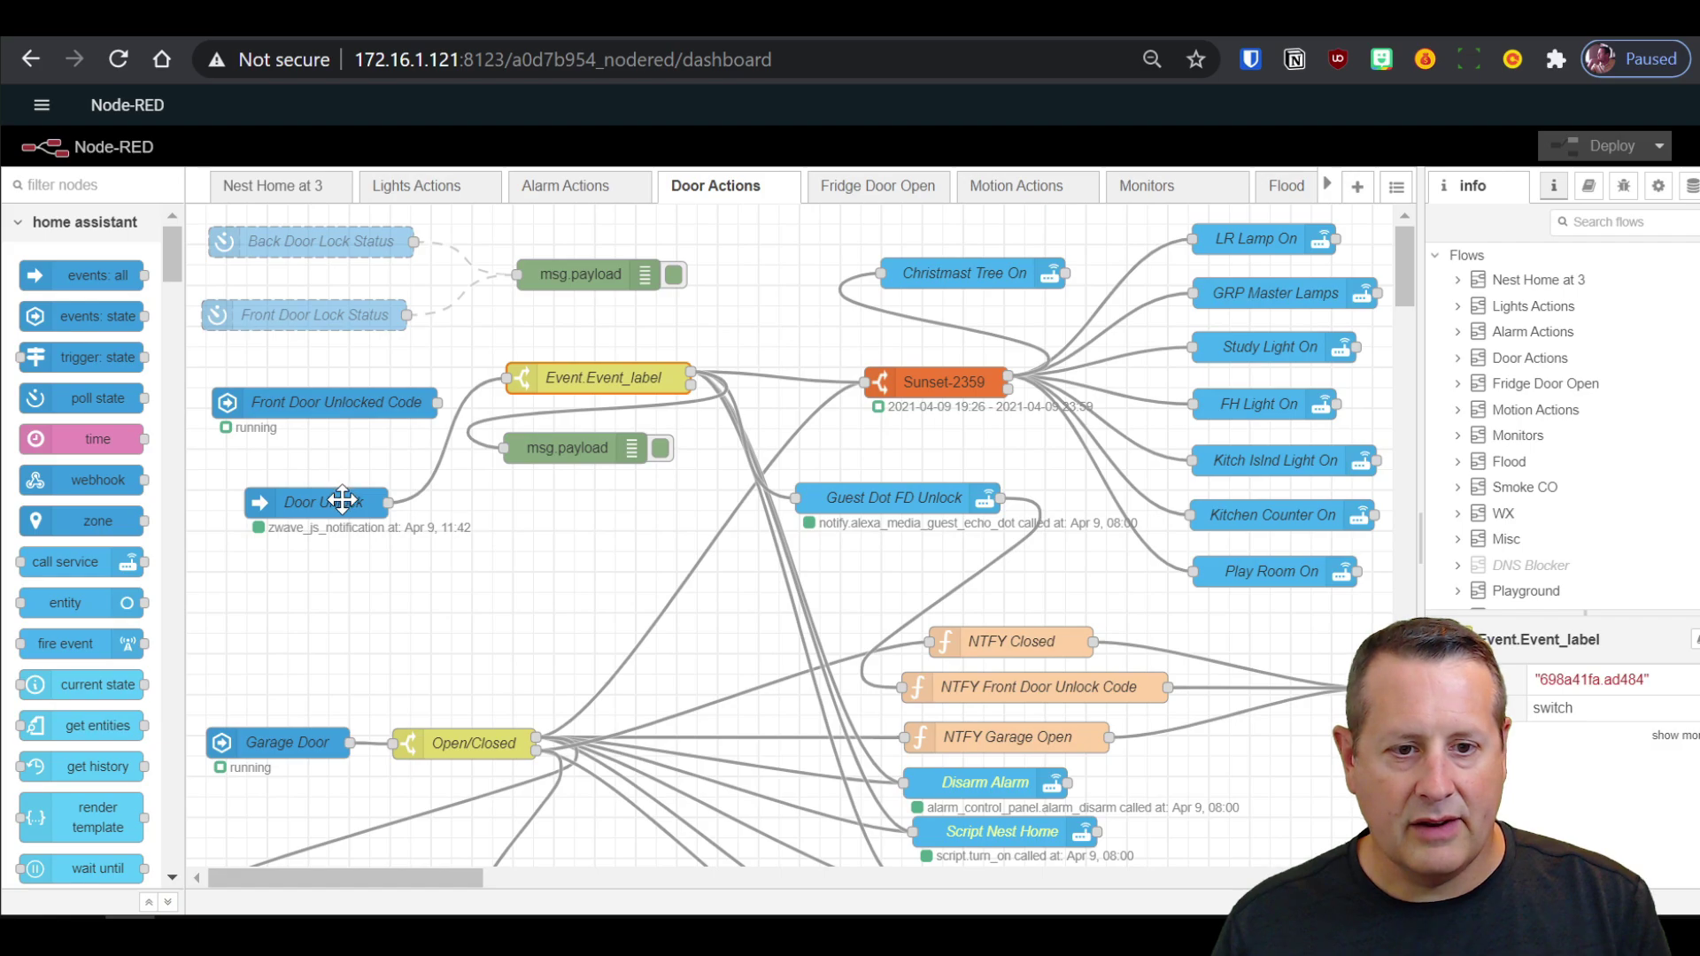
Step: Review the Door Unlock and Event.Event_label nodes unchanged, then show the debug sidebar
double_click(343, 501)
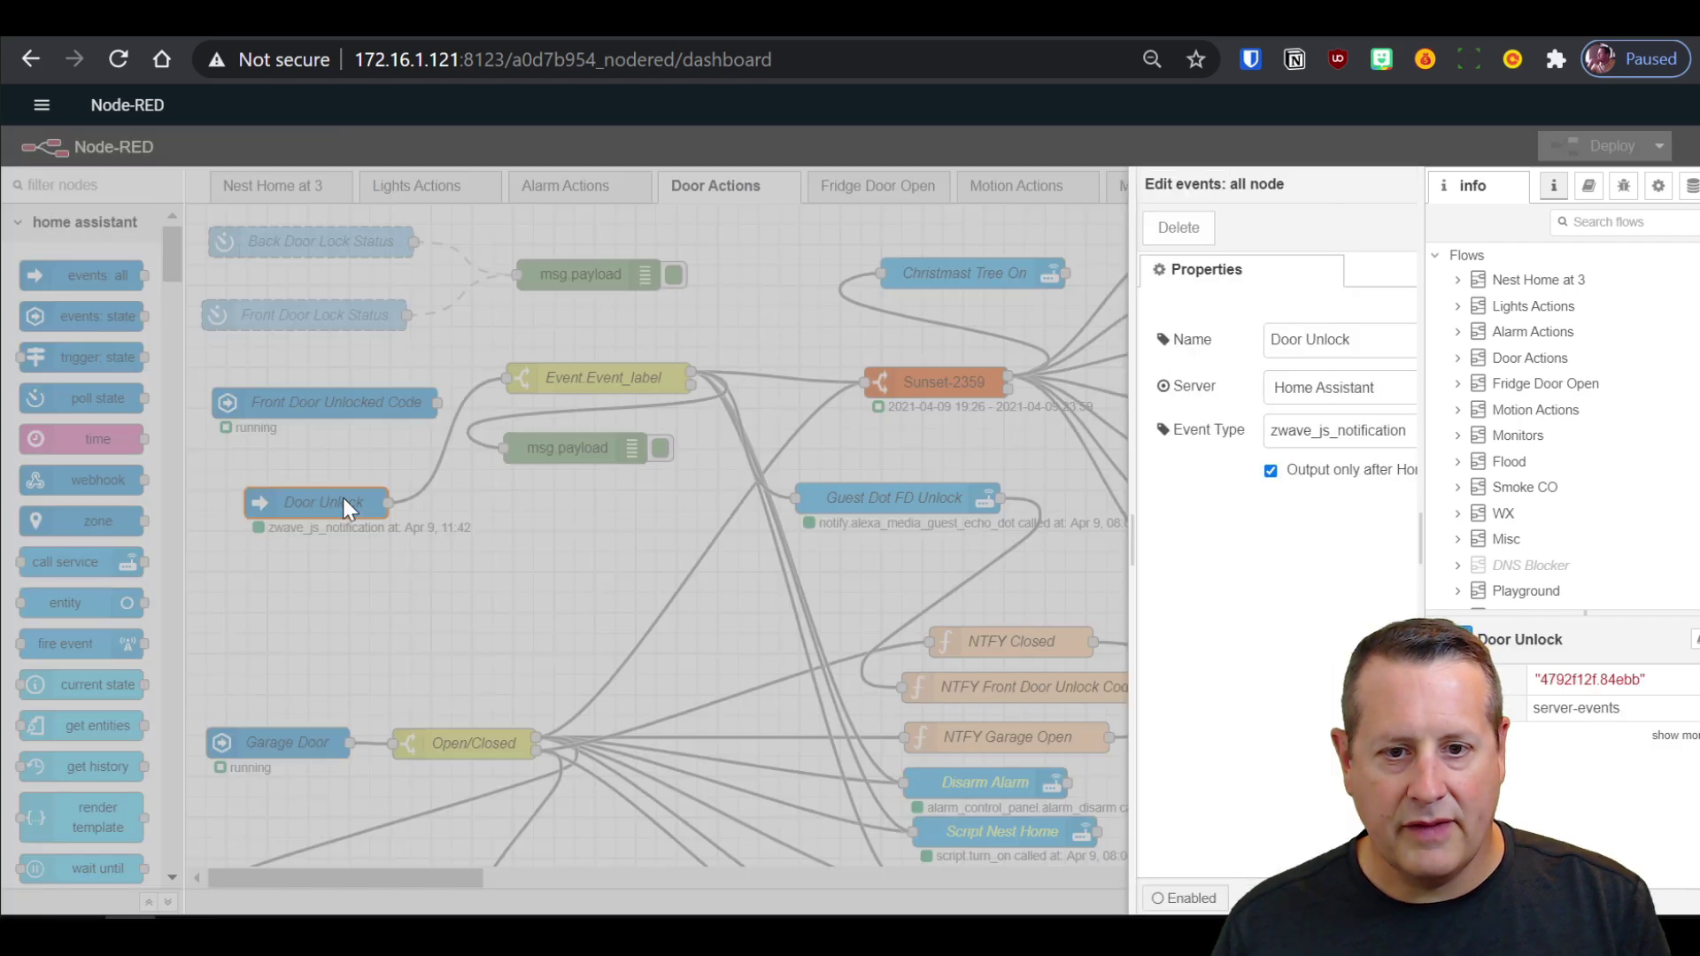
key("ctrl+Escape")
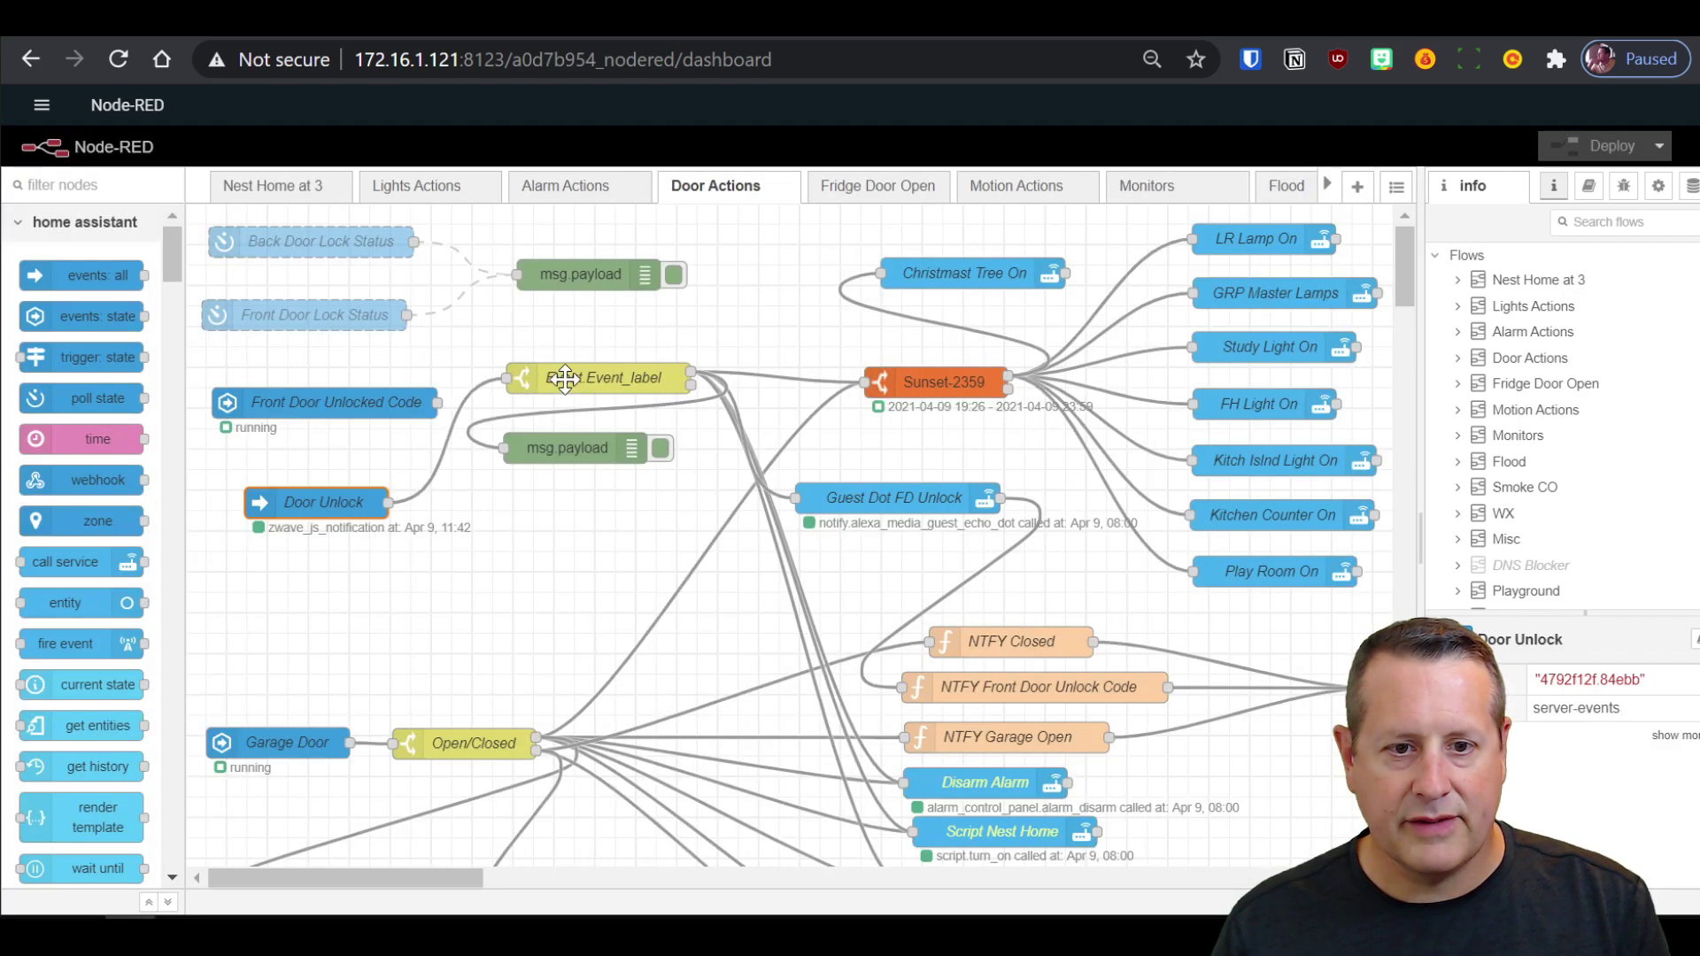
double_click(565, 379)
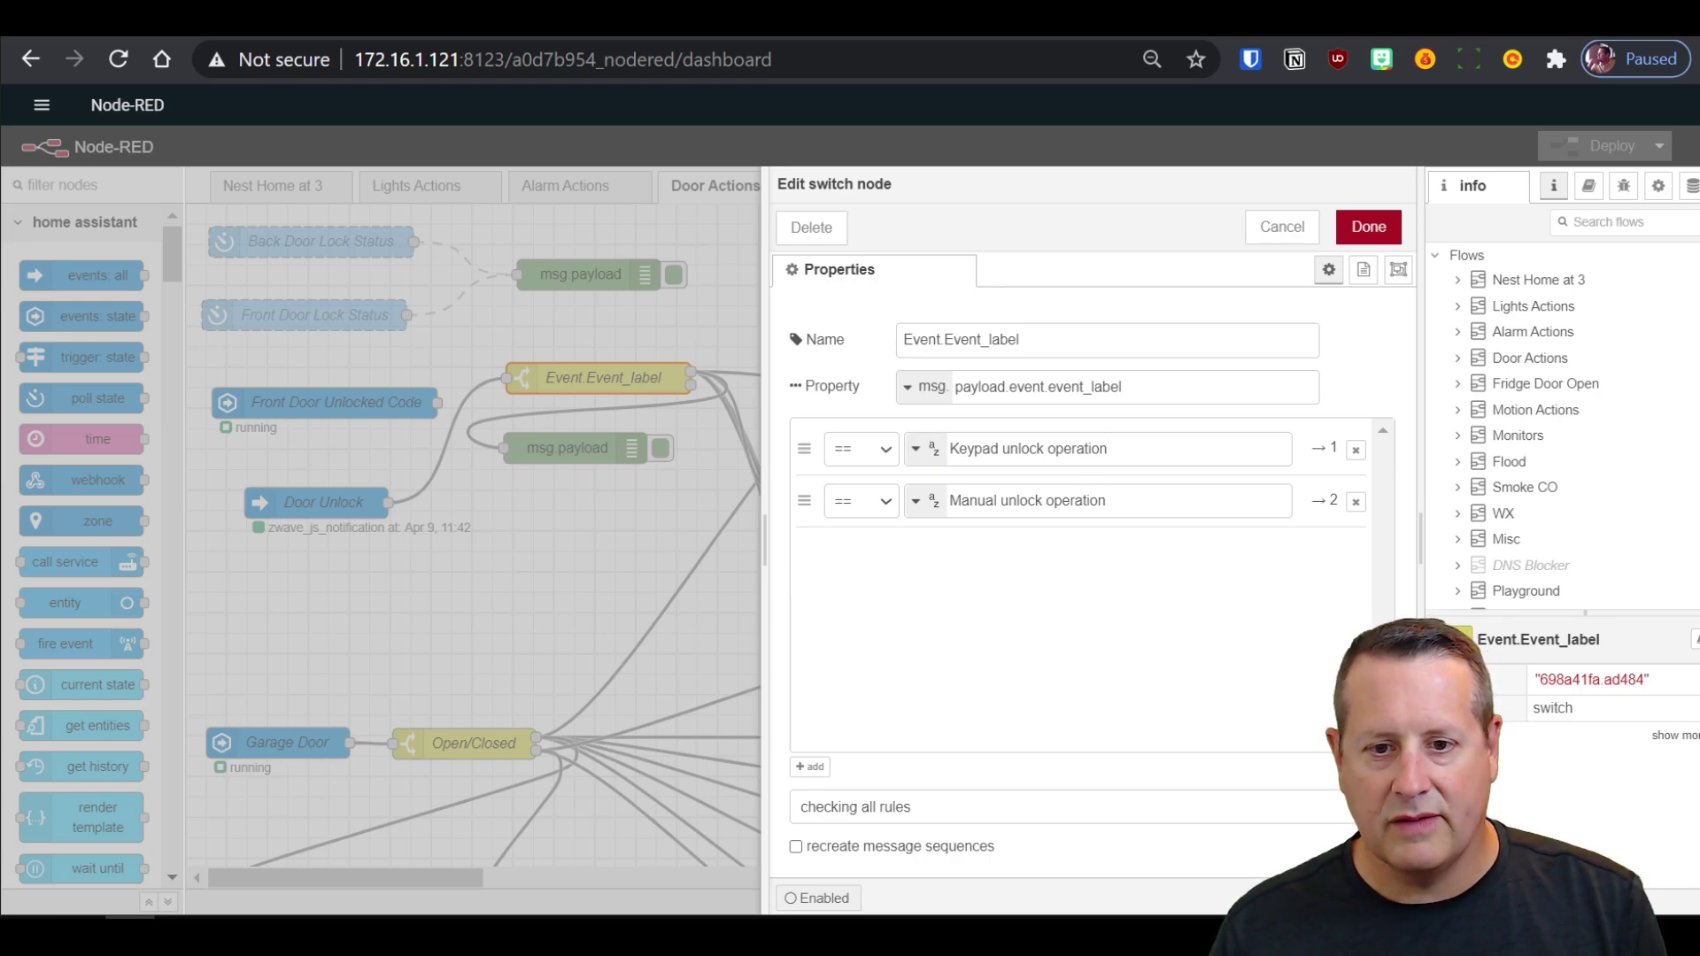
left_click(1283, 231)
left_click(1622, 186)
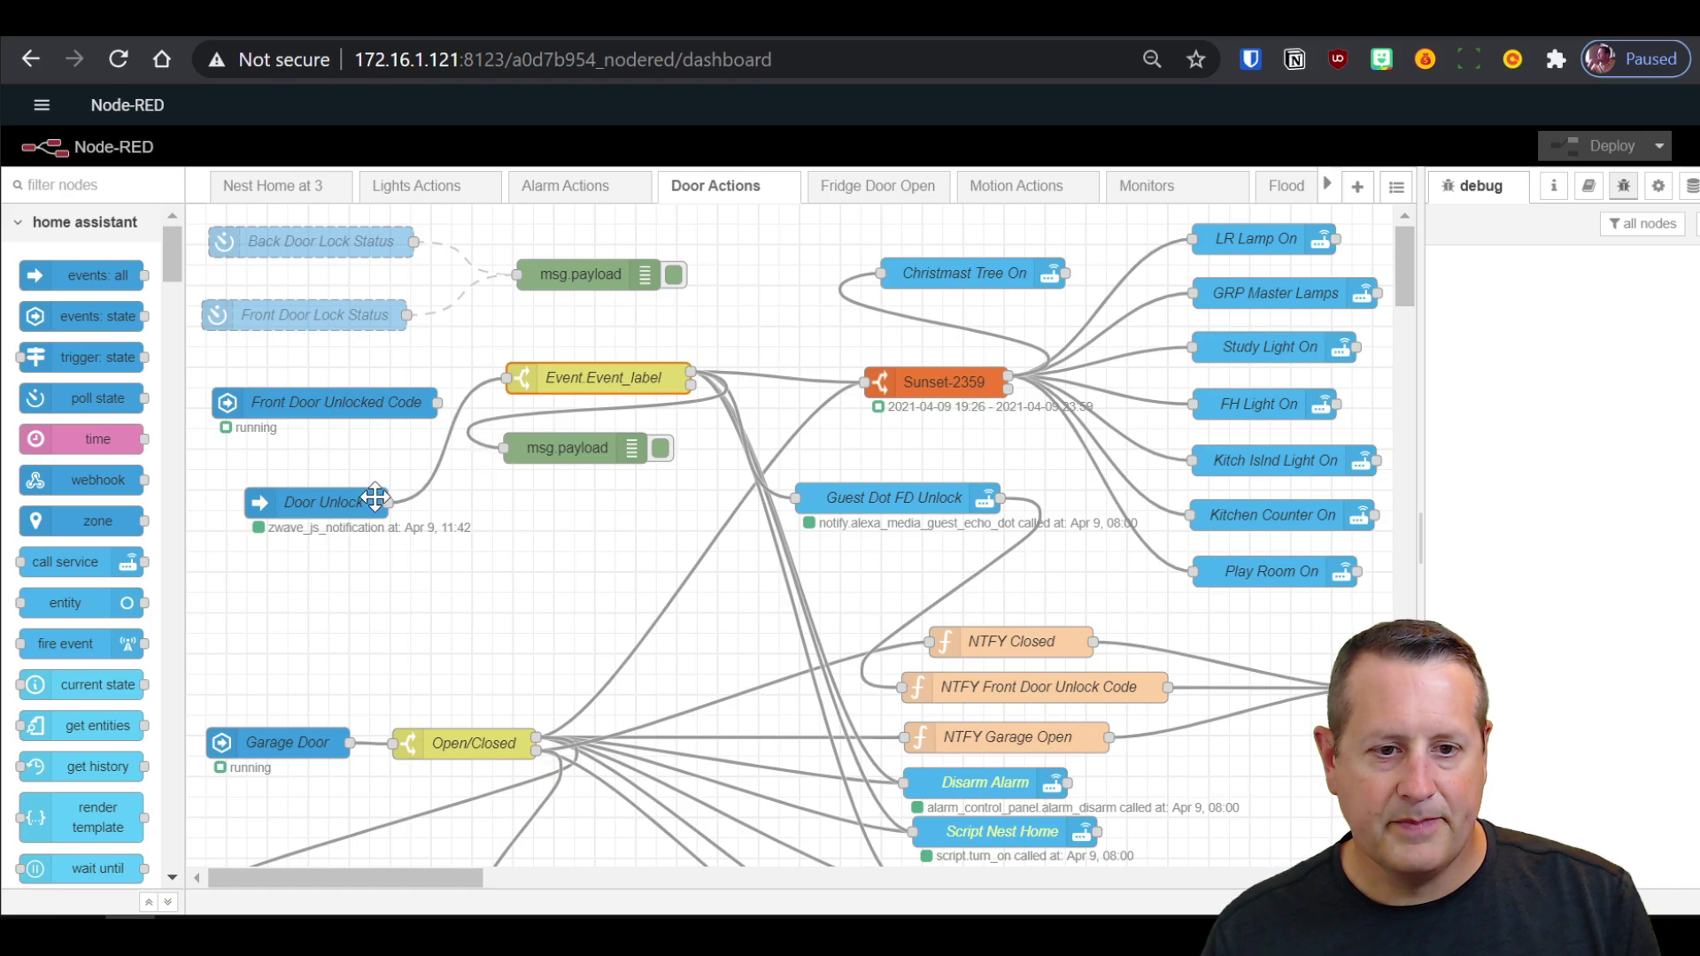
Step: Wire Door Unlock to the msg.payload debug node, deploy, and inspect the captured event_label 'RF lock operation'
left_click_drag(390, 502, 510, 449)
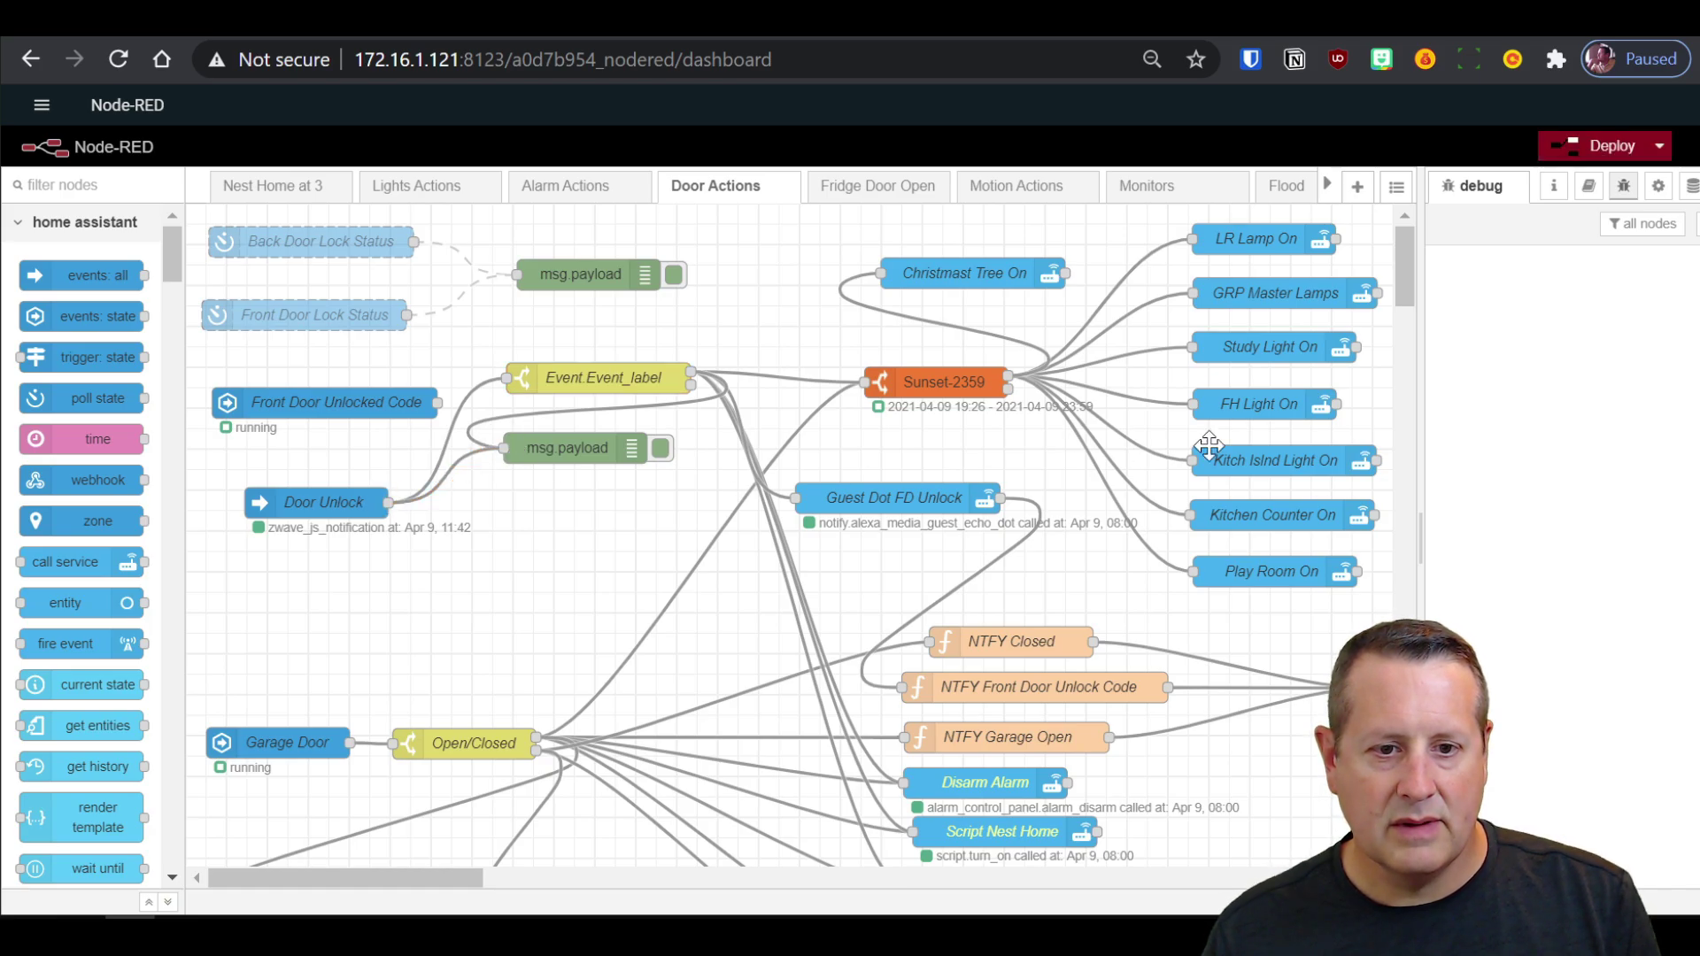
left_click(1612, 151)
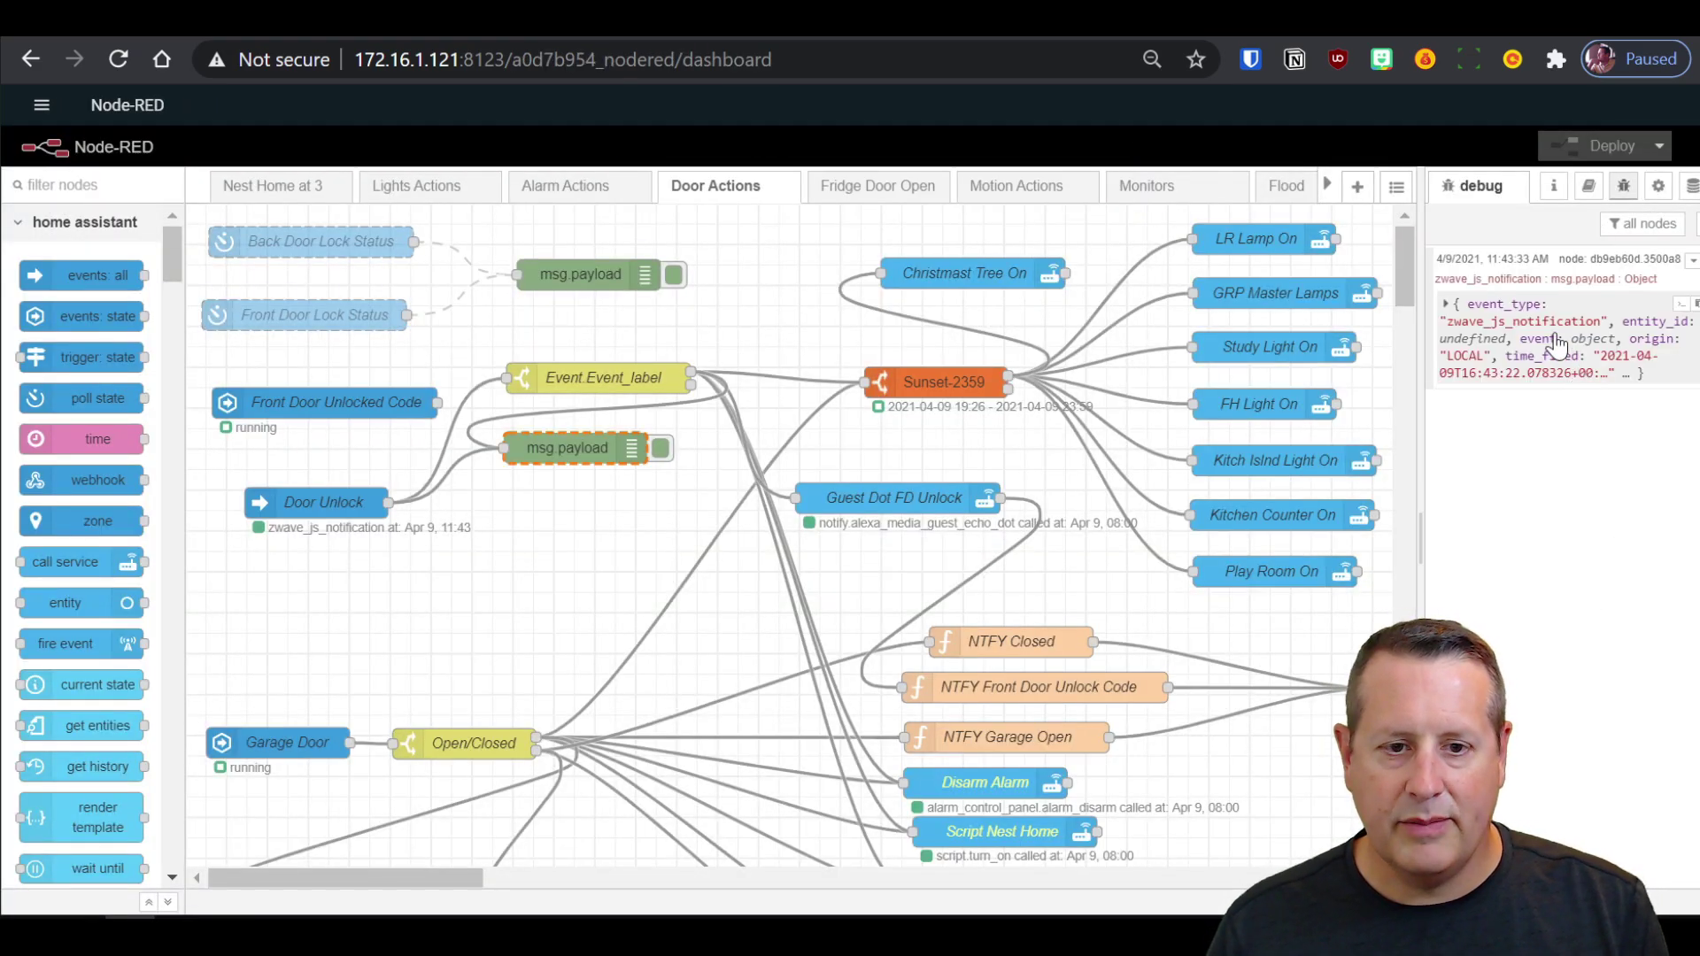
left_click(1446, 305)
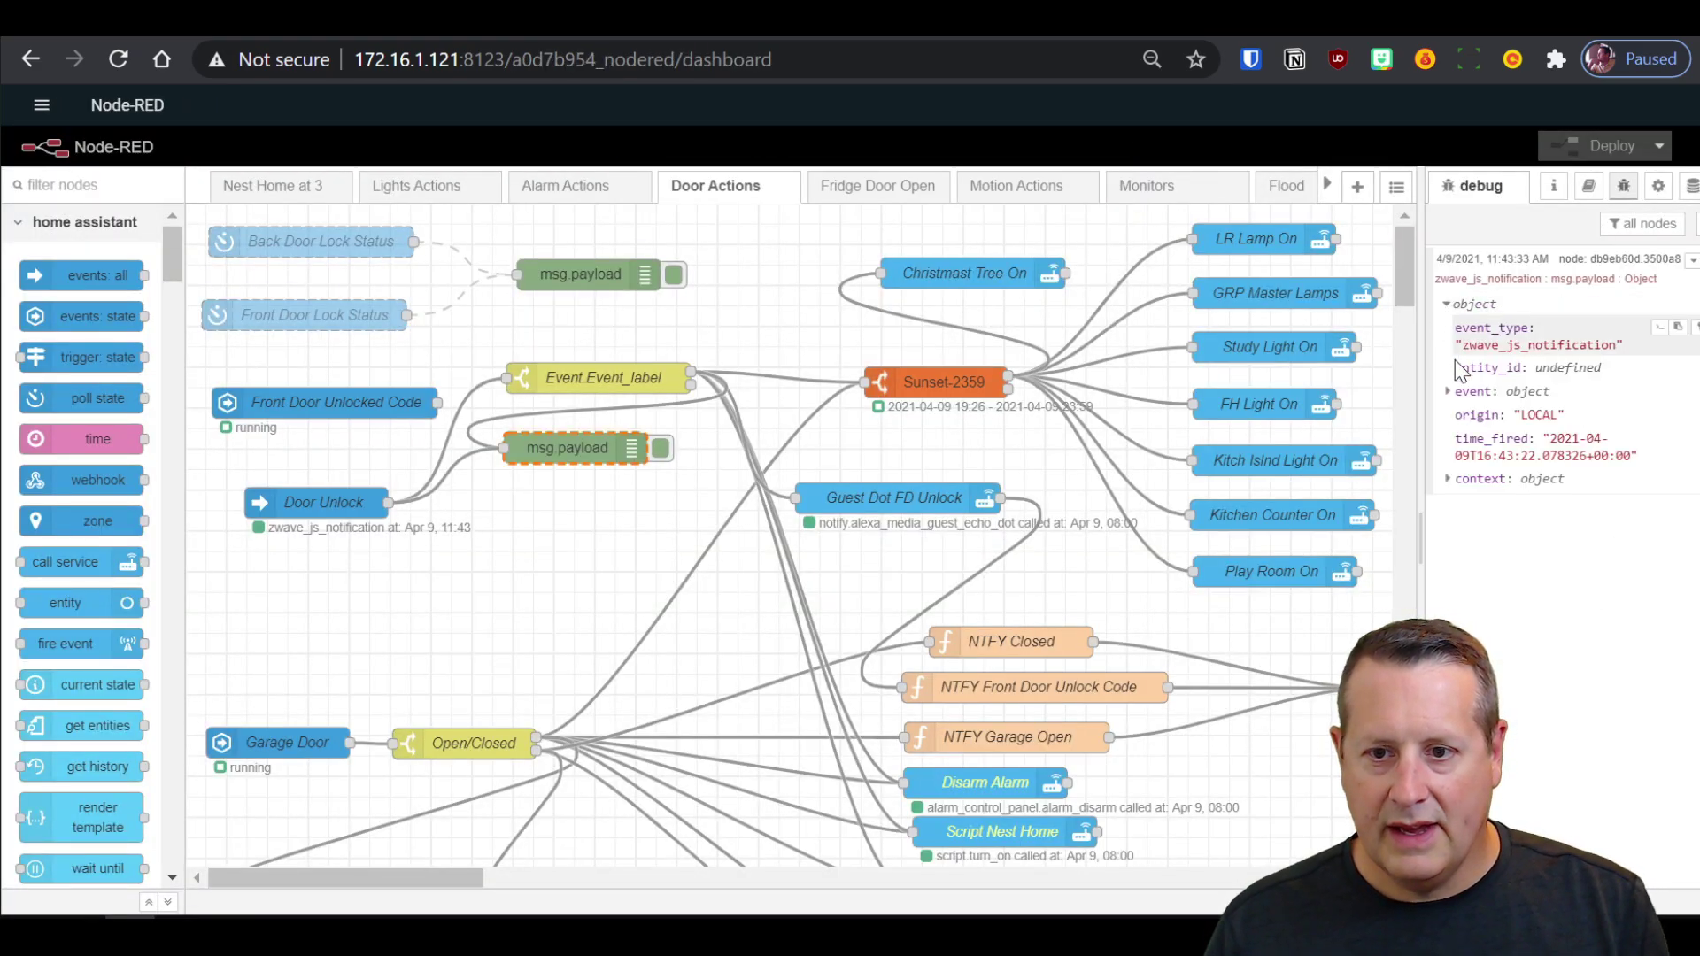
double_click(628, 379)
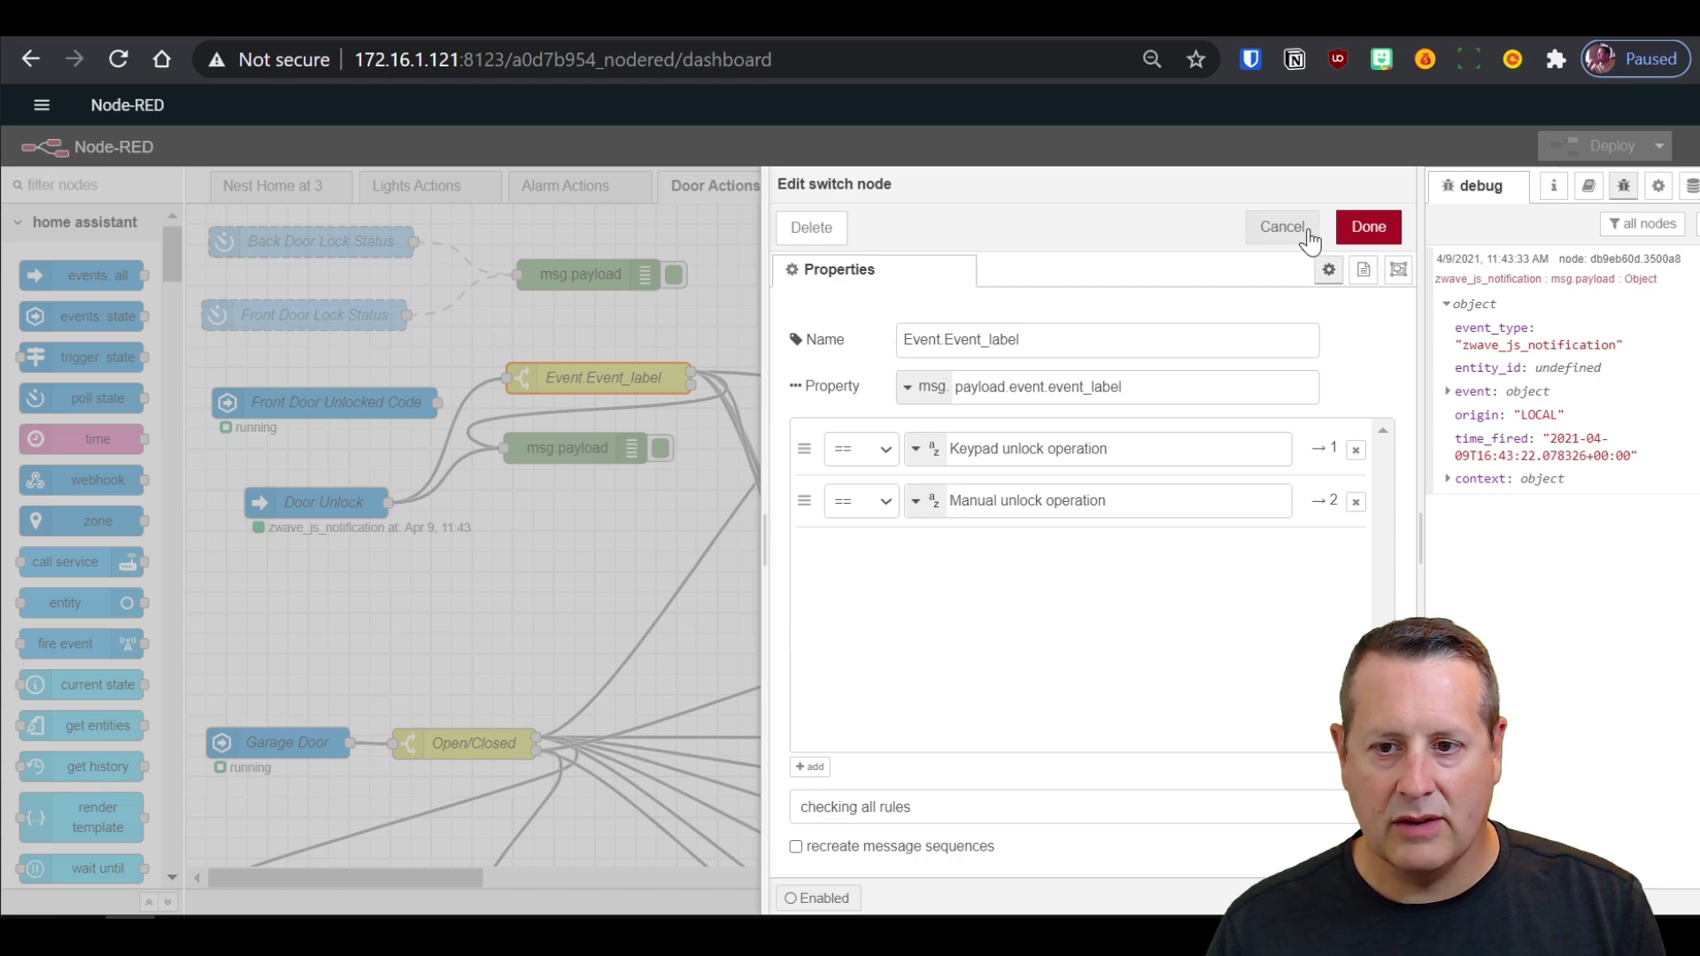
left_click(1456, 392)
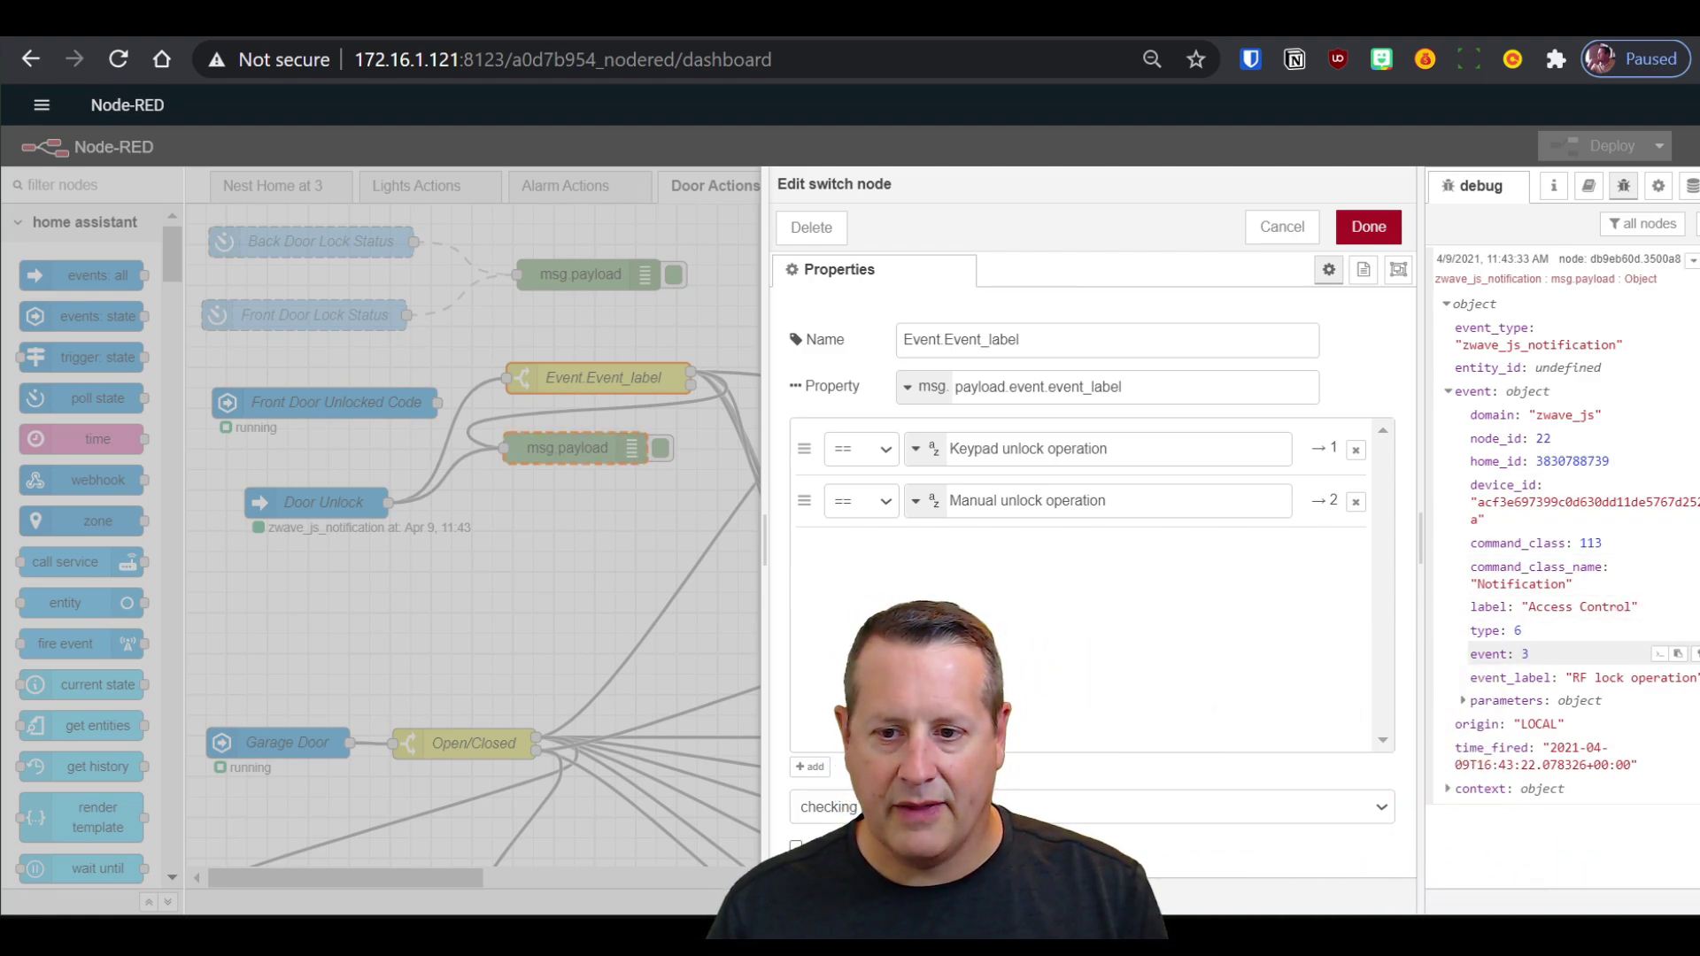
Step: Check the Event.Event_label switch Property against the copied payload.event.event_label path, then cancel the editor
left_click(1658, 678)
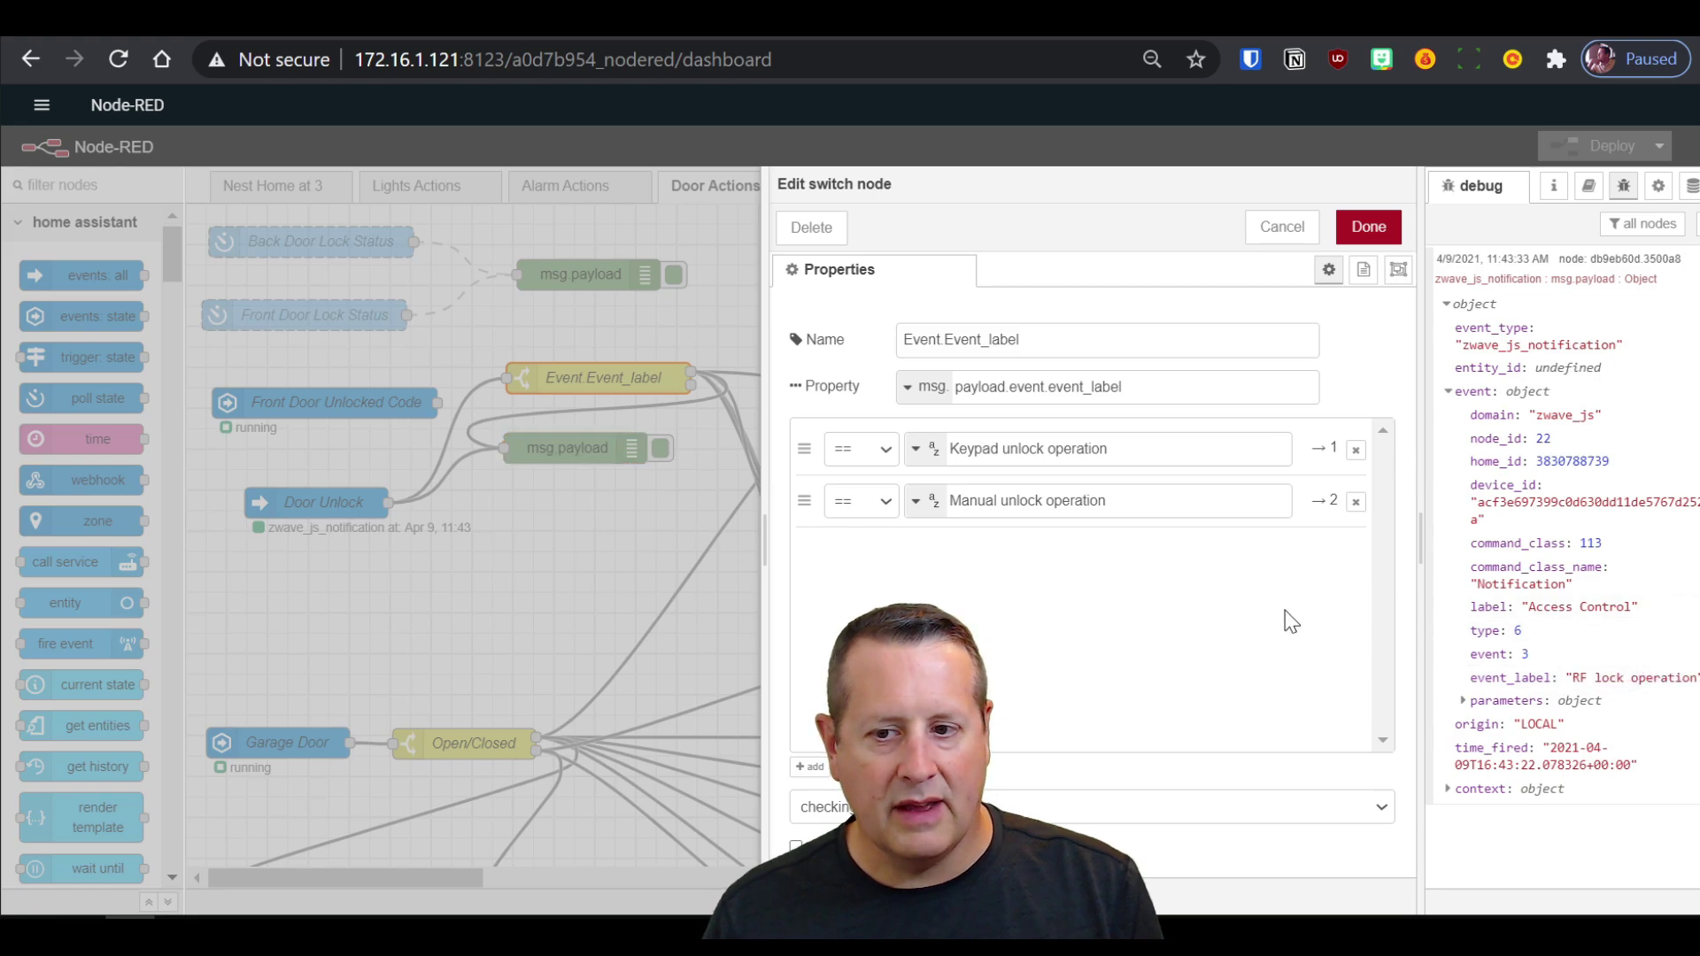
left_click_drag(1126, 387, 912, 385)
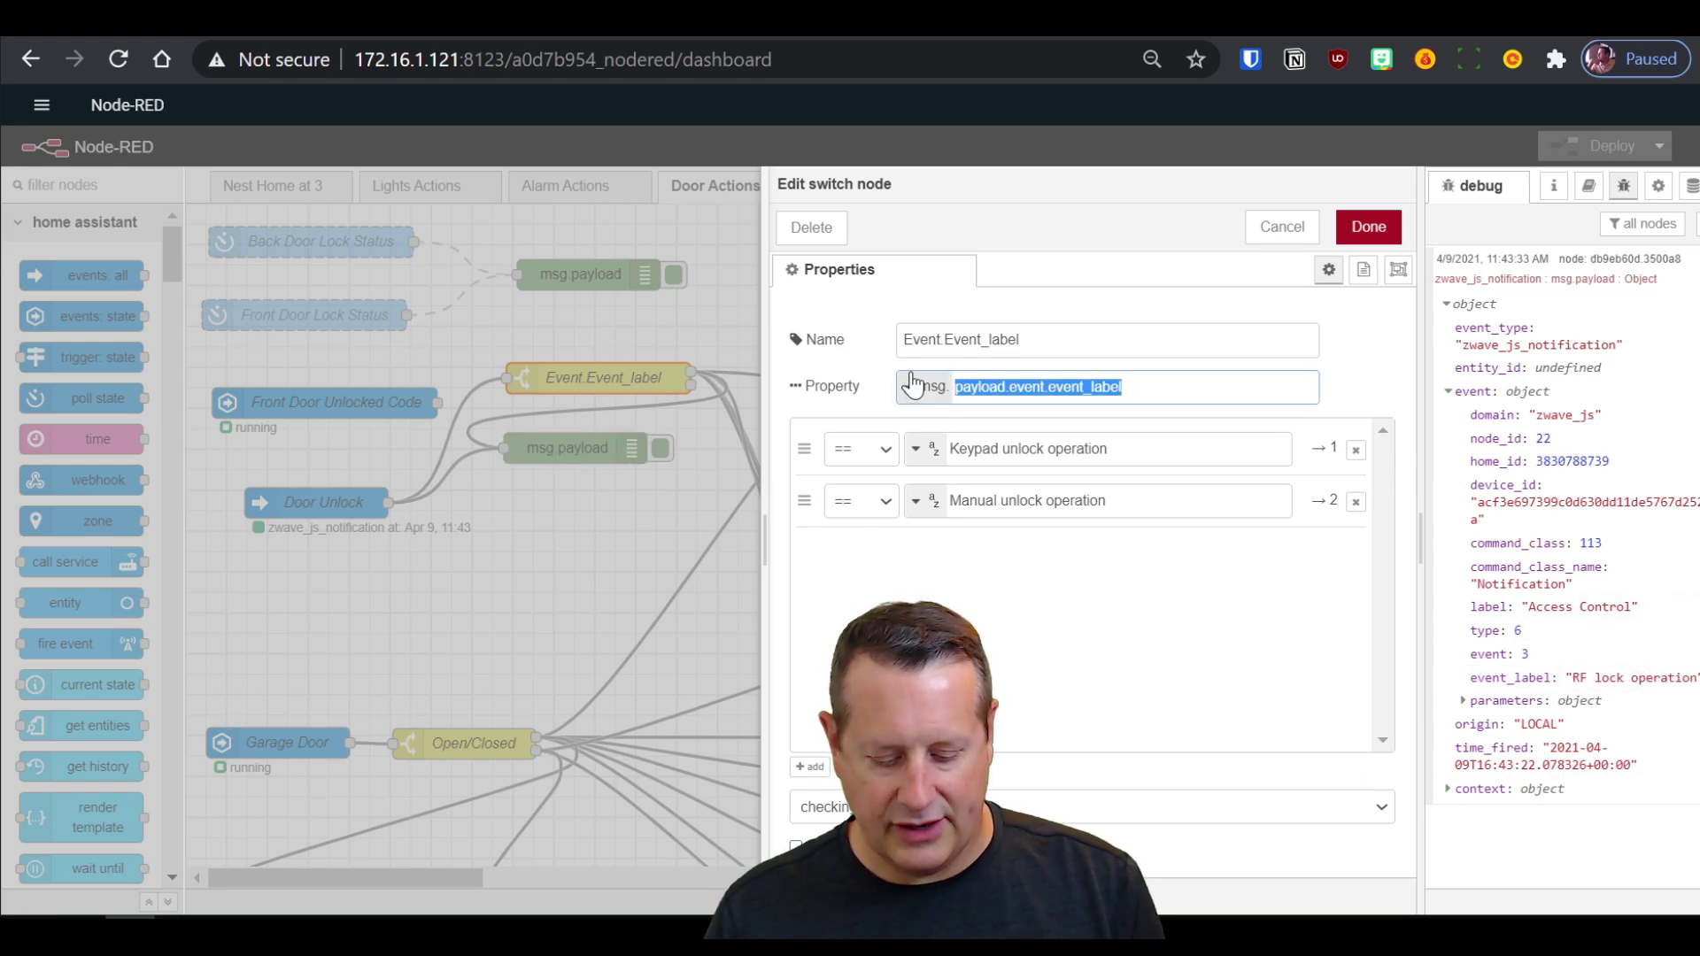
type("payload.event.event_label")
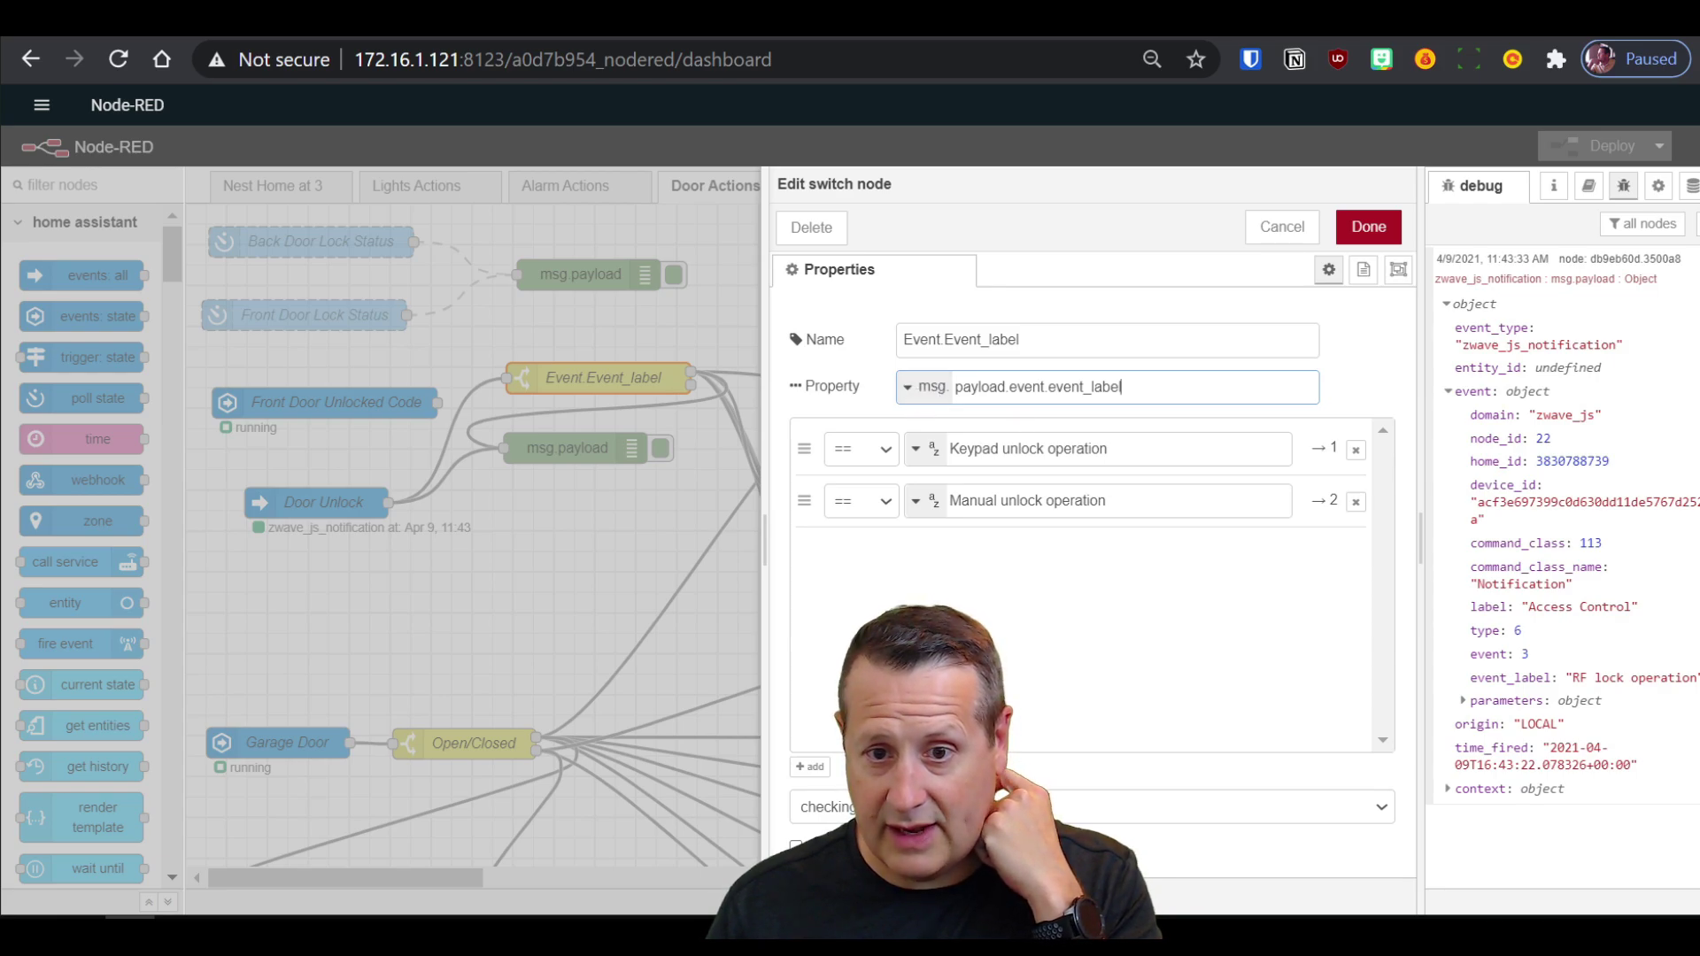
left_click(1280, 228)
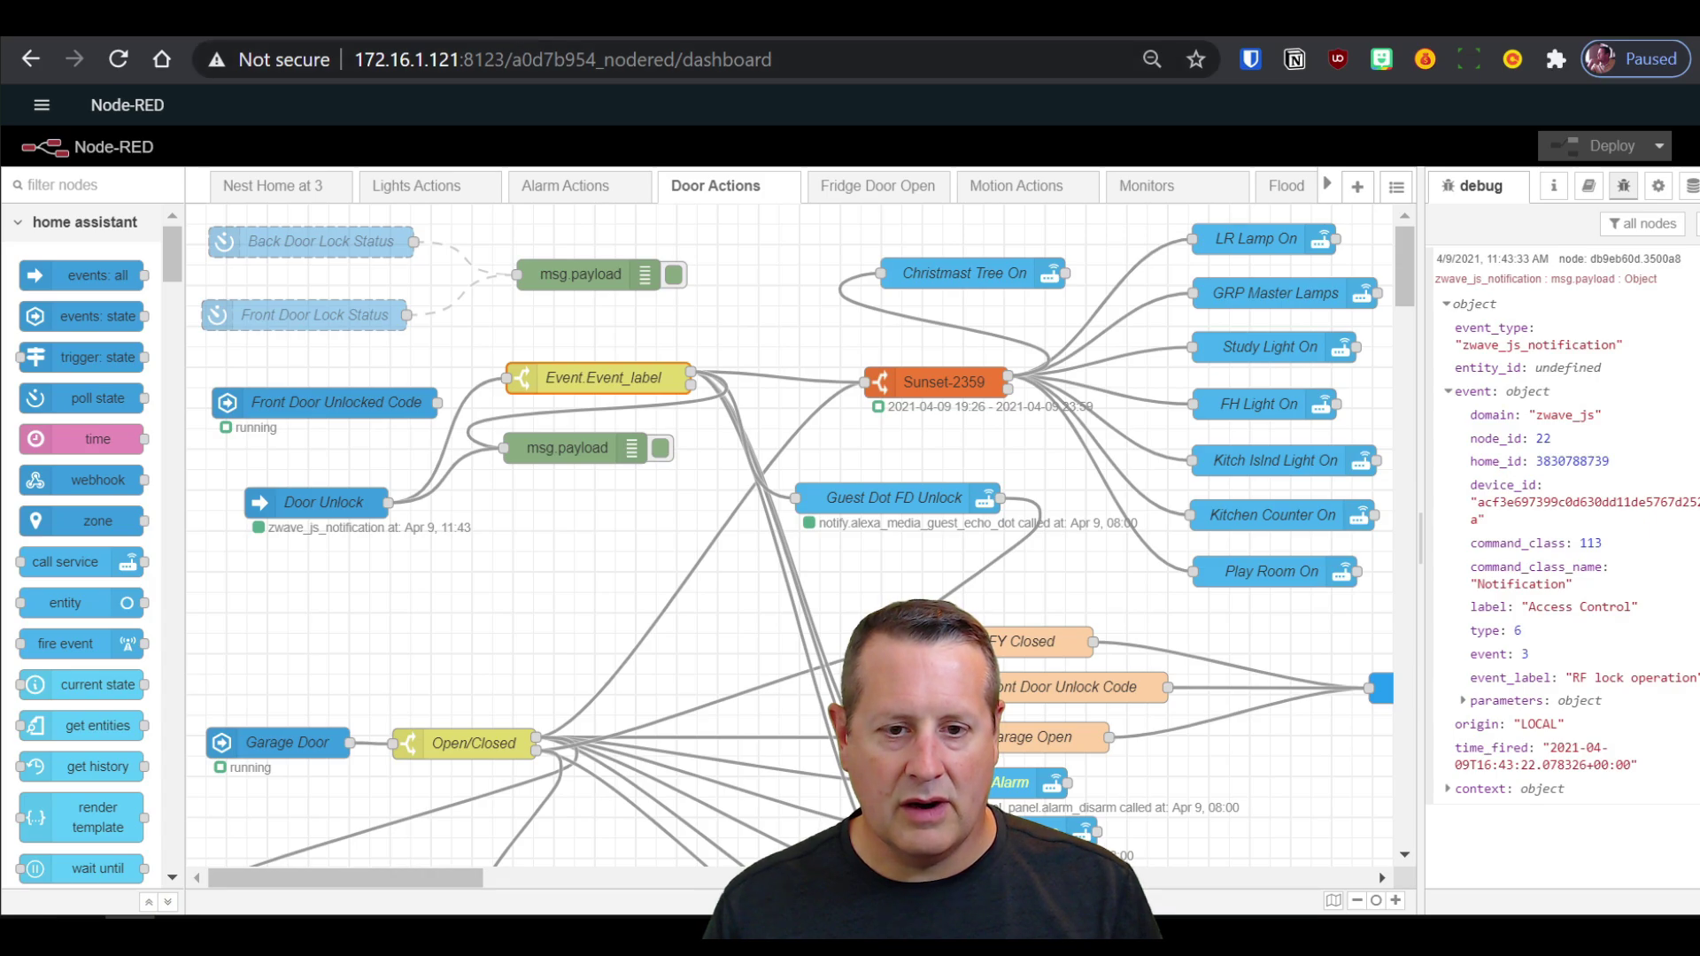
Step: Return to the 2021.4 release notes at the Z-Wave JS notification event and event_label rename section
key("ctrl+Tab")
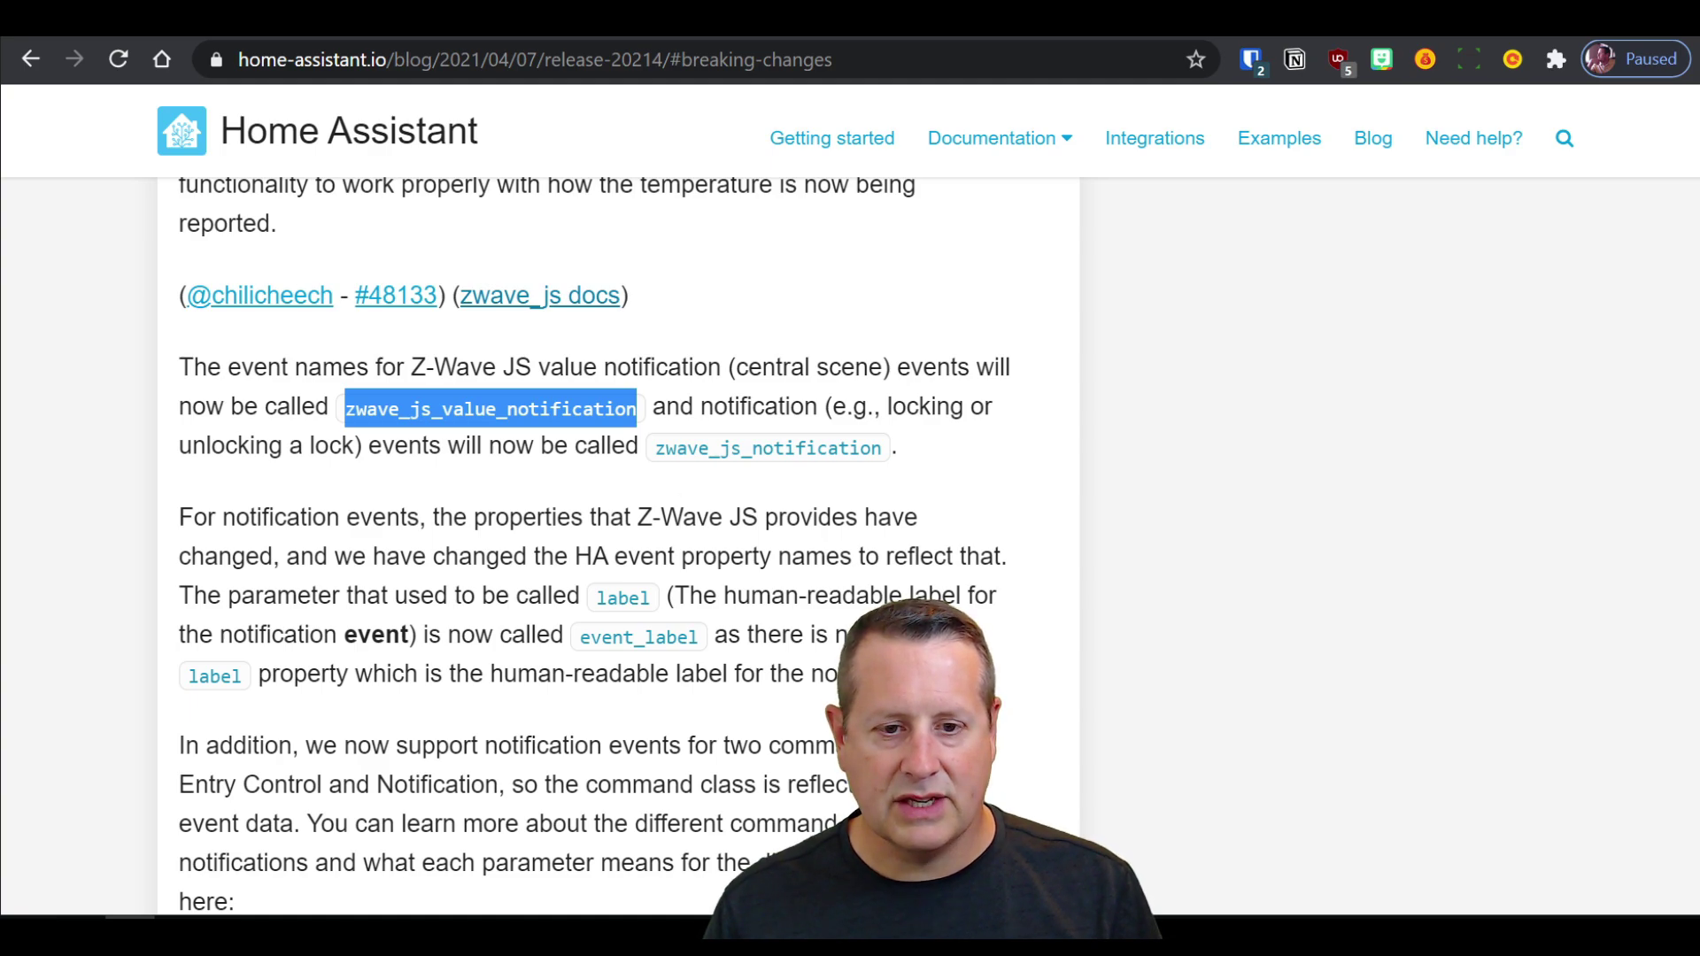
scroll(607, 522, "down", 2)
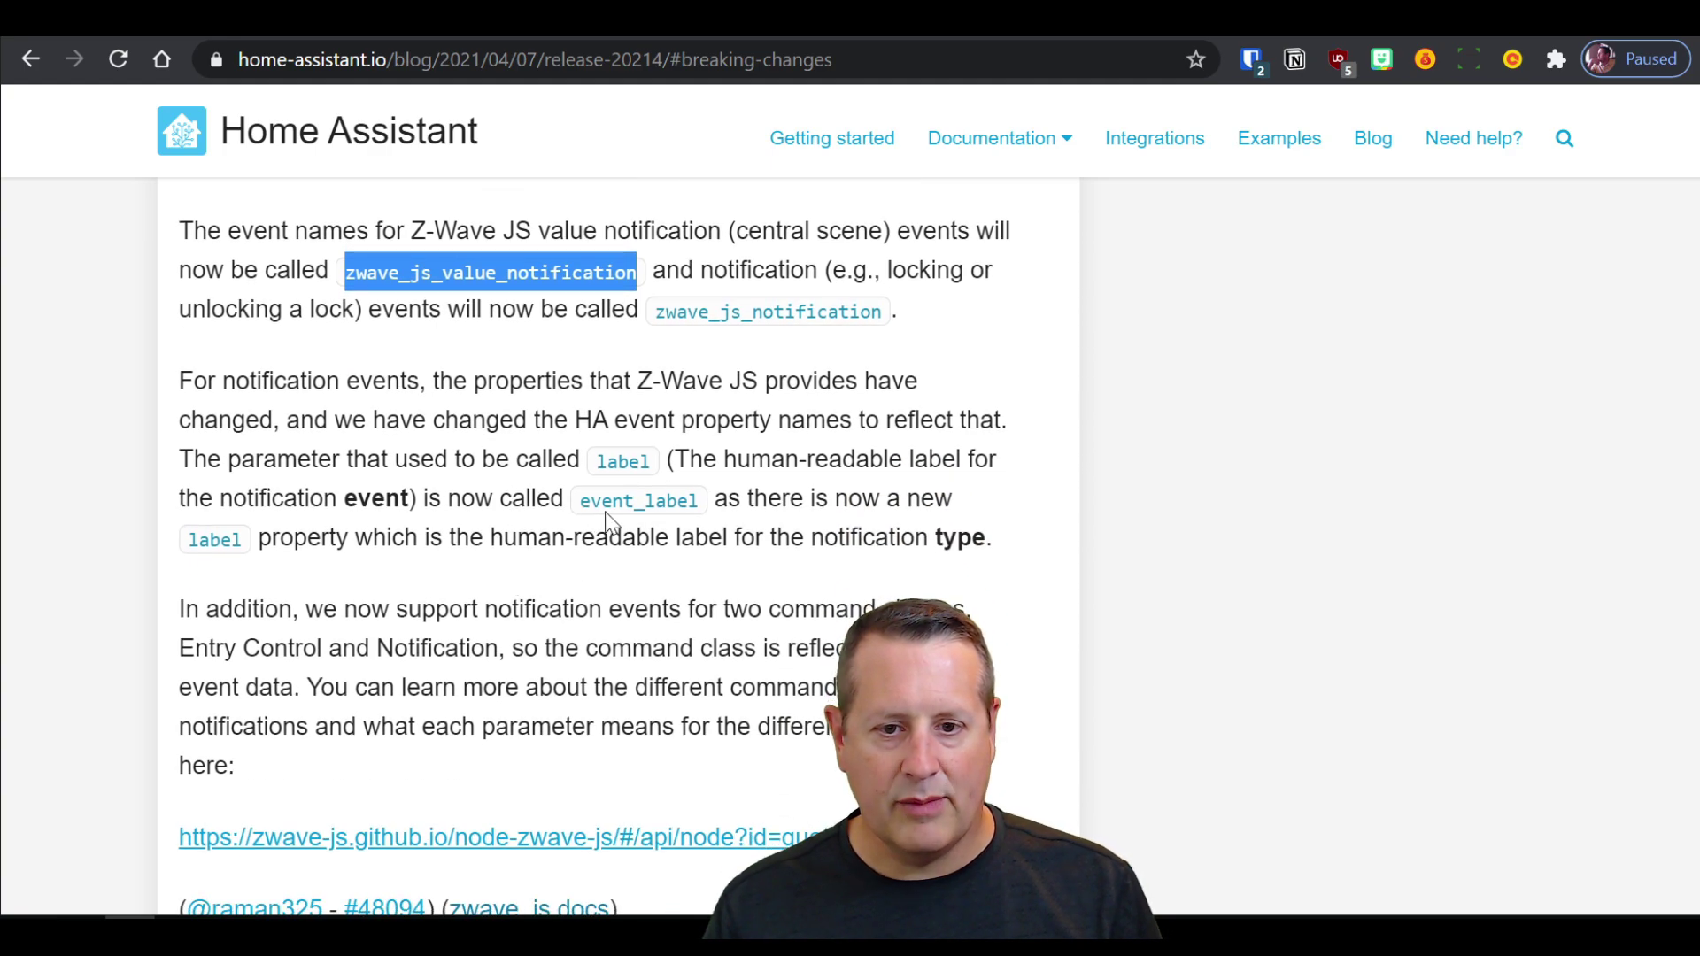